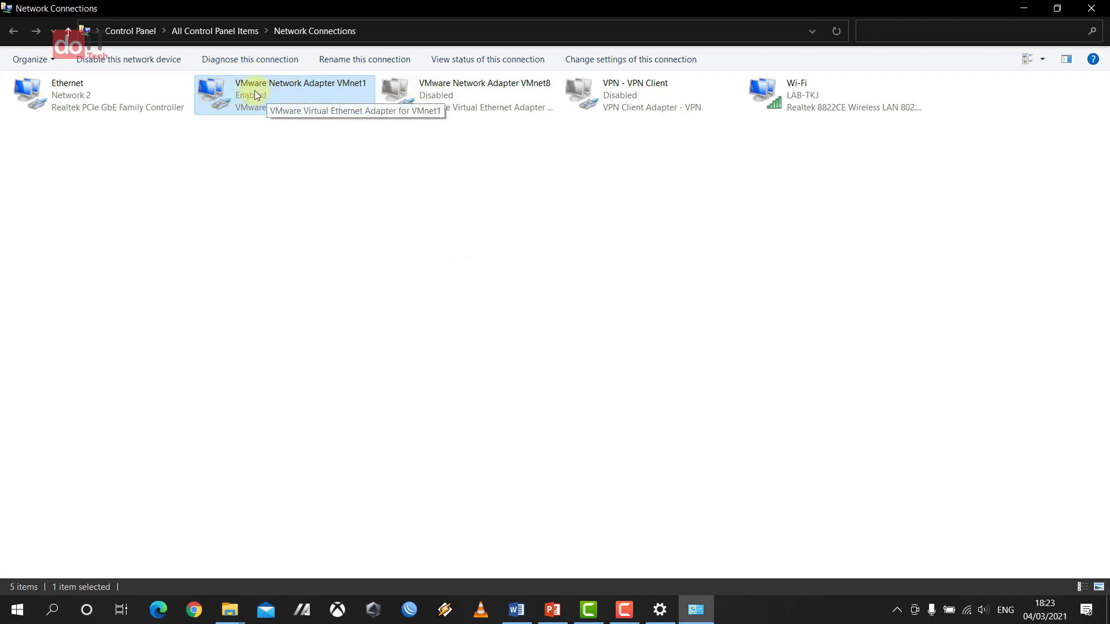
- Disable VMware Network Adapter VMnet1 and compare its status with VMnet8 and the Wi-Fi connection
{"action": "right_click", "coordinate": [257, 101]}
{"action": "left_click", "coordinate": [265, 102]}
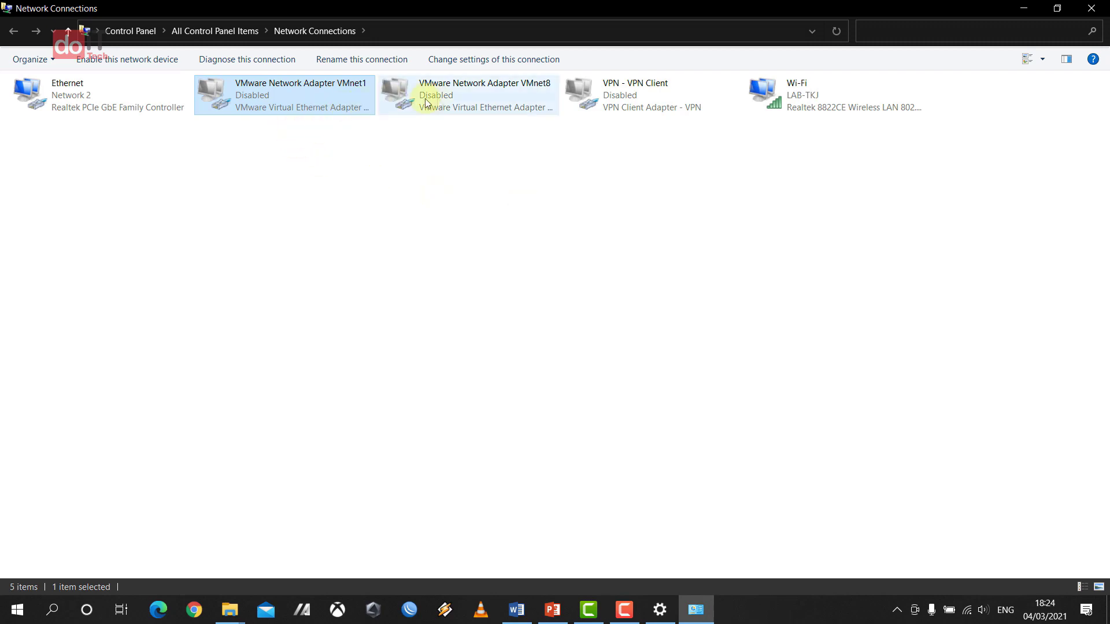
{"action": "left_click", "coordinate": [469, 101]}
{"action": "left_click", "coordinate": [367, 104]}
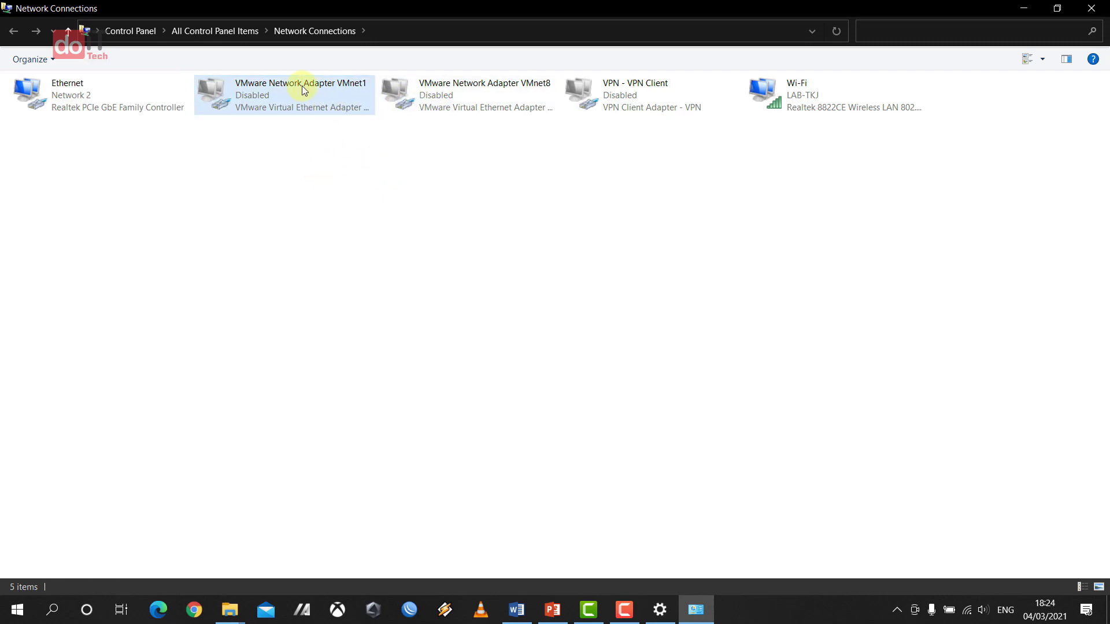
{"action": "left_click", "coordinate": [466, 98]}
{"action": "left_click", "coordinate": [332, 97]}
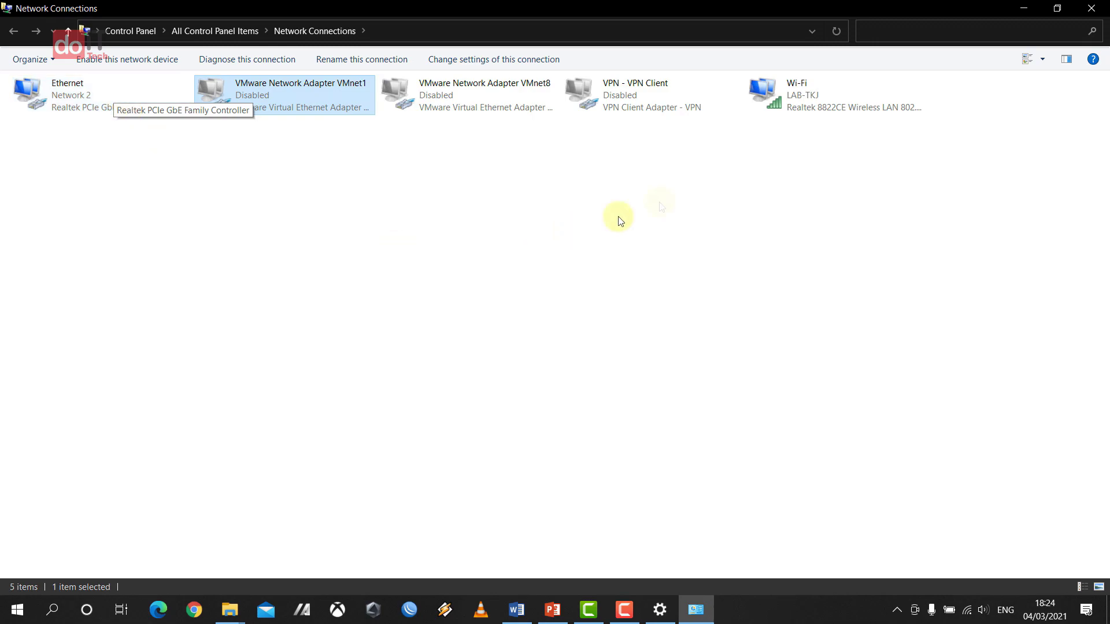
{"action": "left_click", "coordinate": [852, 103]}
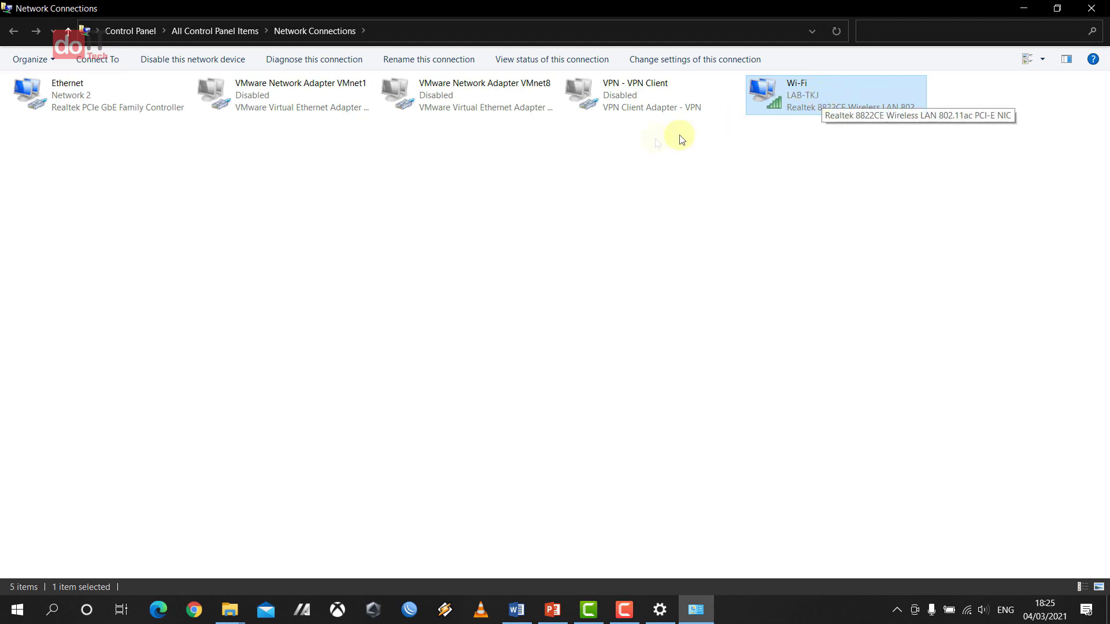
{"action": "left_click", "coordinate": [288, 87]}
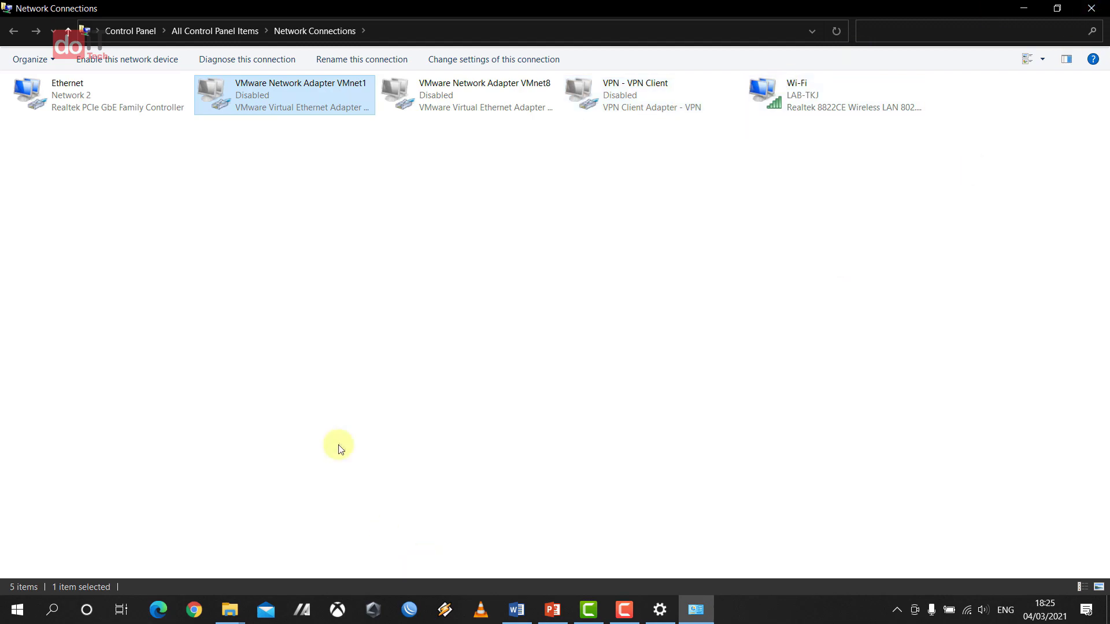
- With WinBox's login window moved aside, disconnect from the LAB-TKJ Wi-Fi network
{"action": "left_click", "coordinate": [411, 611]}
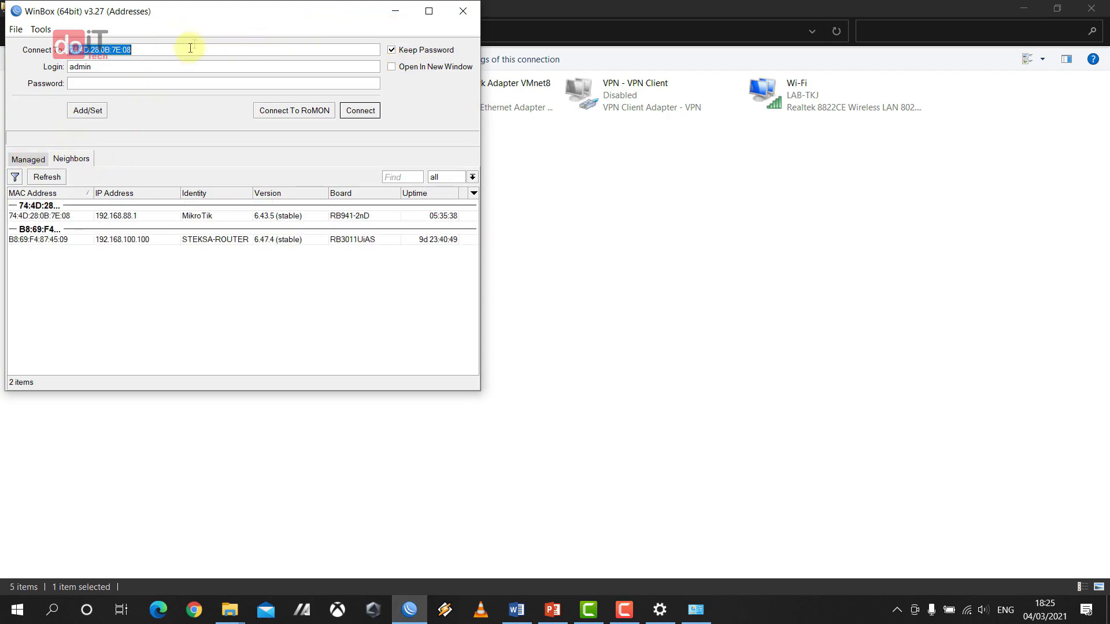
{"action": "left_click_drag", "start_coordinate": [228, 15], "coordinate": [852, 30]}
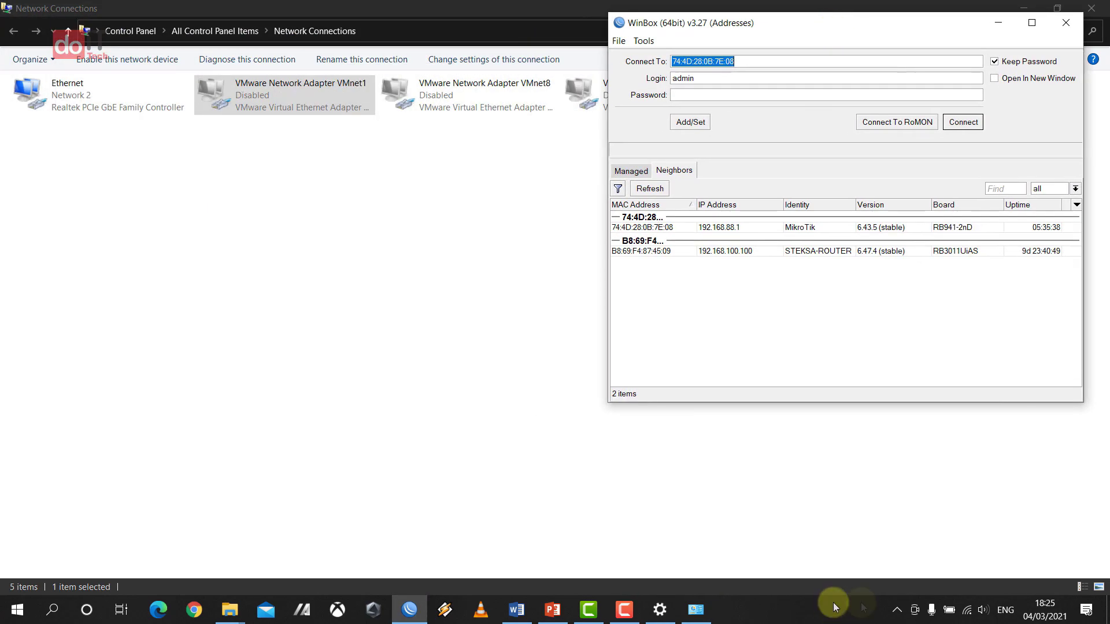
{"action": "left_click", "coordinate": [969, 606]}
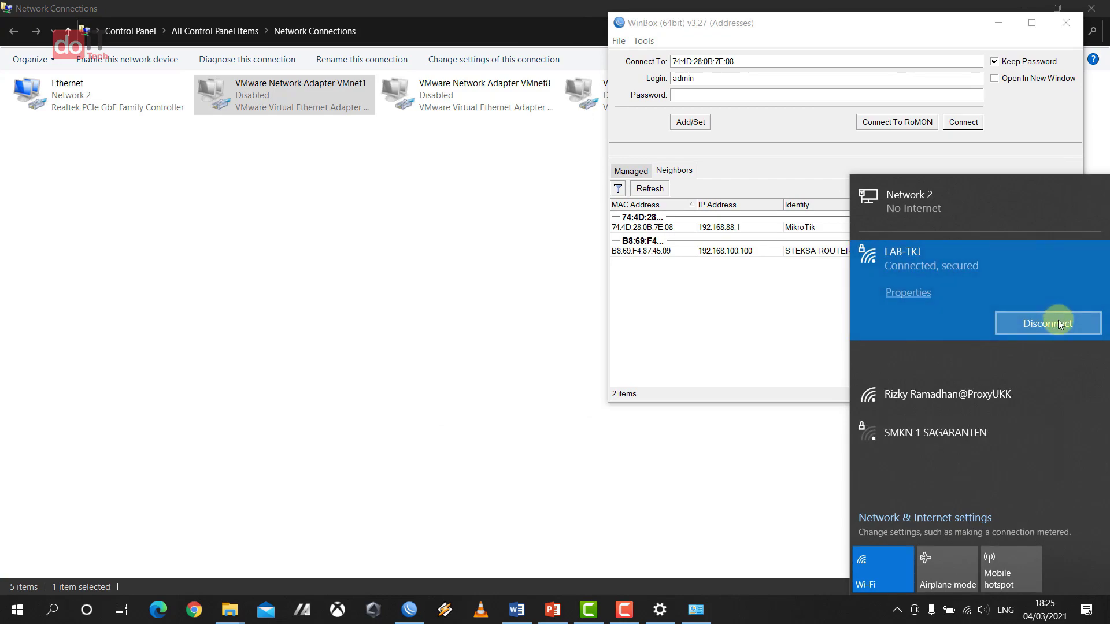
{"action": "left_click", "coordinate": [1058, 321]}
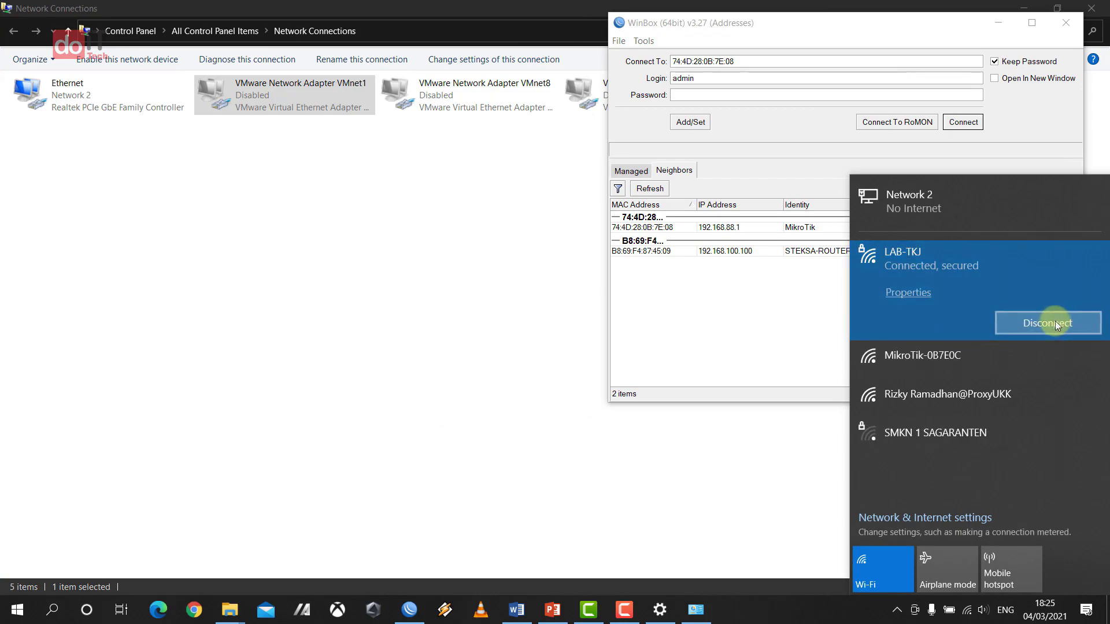
- Refresh WinBox's Neighbors list and bring the Word task document forward
{"action": "left_click", "coordinate": [790, 24]}
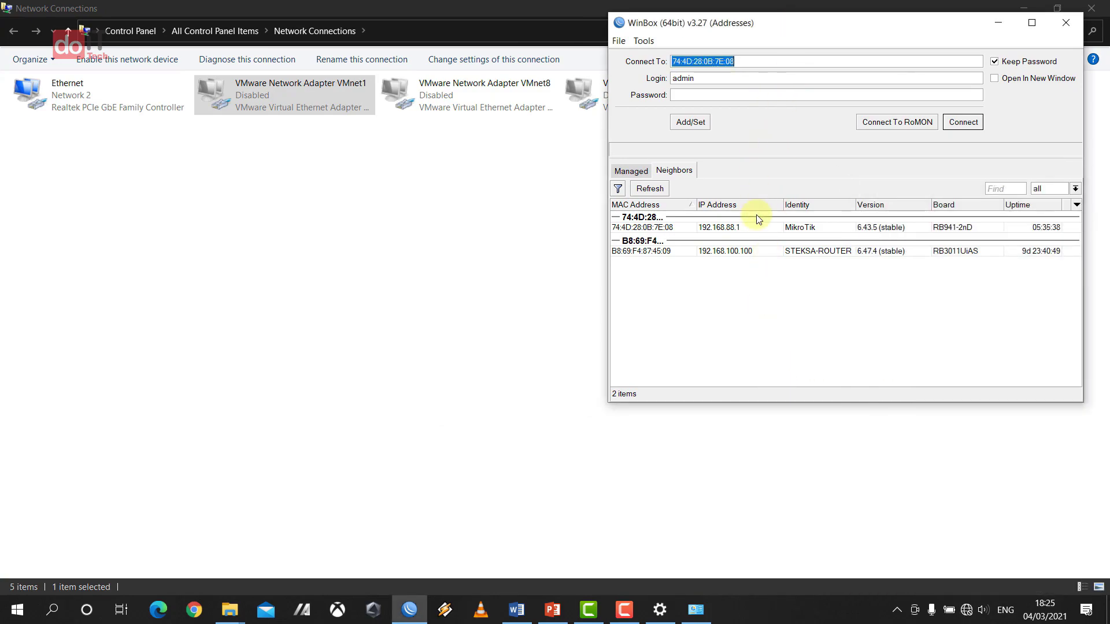
{"action": "left_click", "coordinate": [645, 189]}
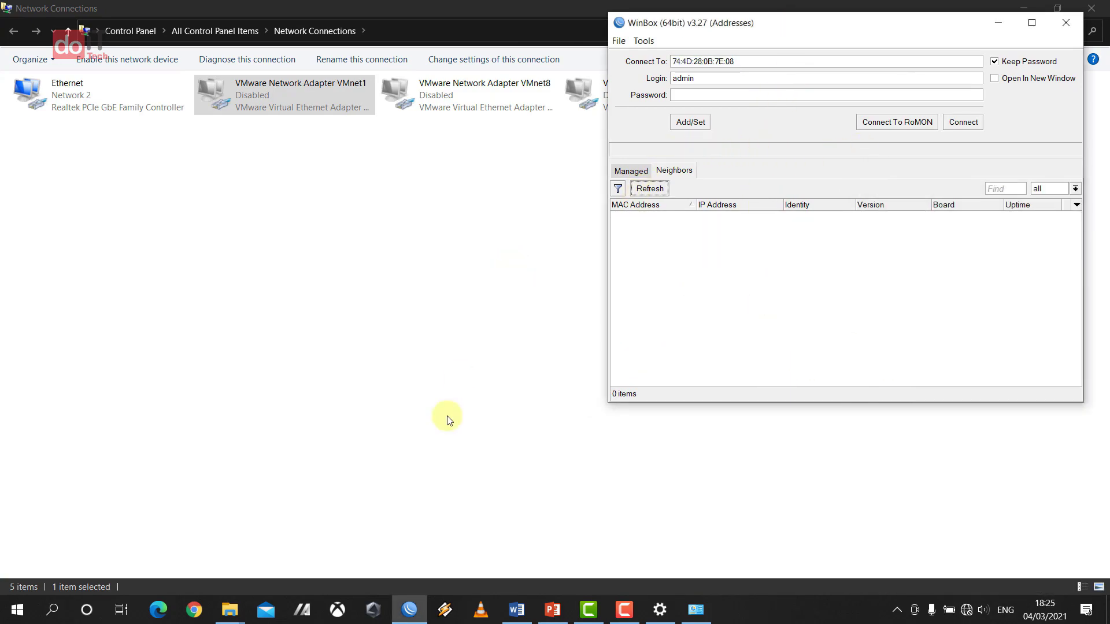
{"action": "left_click", "coordinate": [516, 610]}
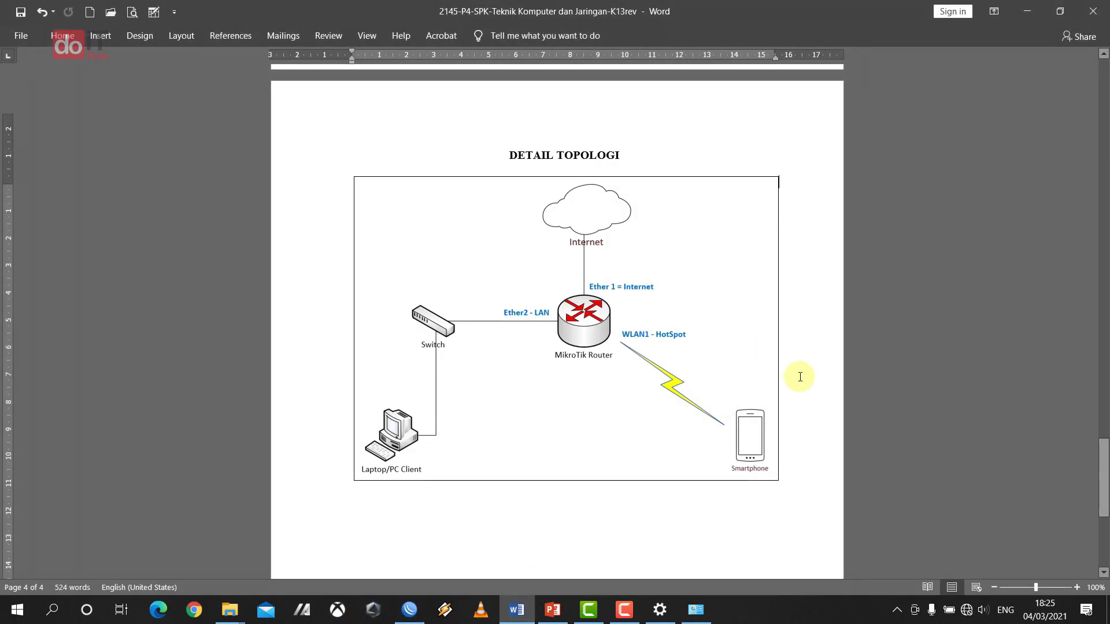
- Snap Word's Konfigurasi Wifi Router list to the left half with WinBox on the right
{"action": "scroll", "coordinate": [794, 379], "scroll_direction": "up", "scroll_amount": 20}
{"action": "scroll", "coordinate": [790, 384], "scroll_direction": "up", "scroll_amount": 5}
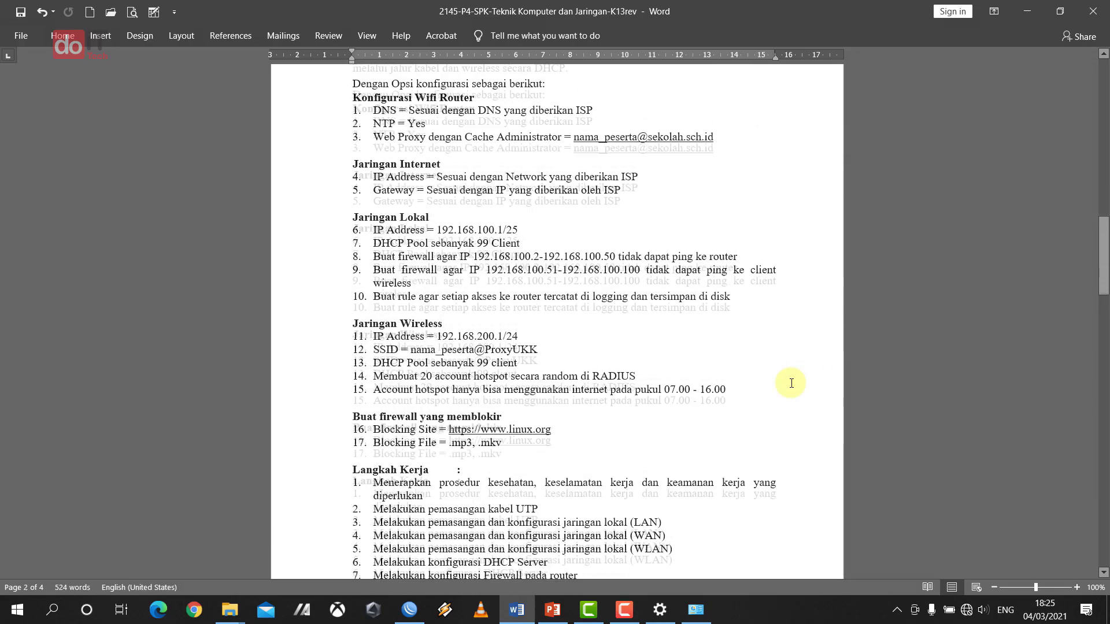
{"action": "key", "text": "super+Left"}
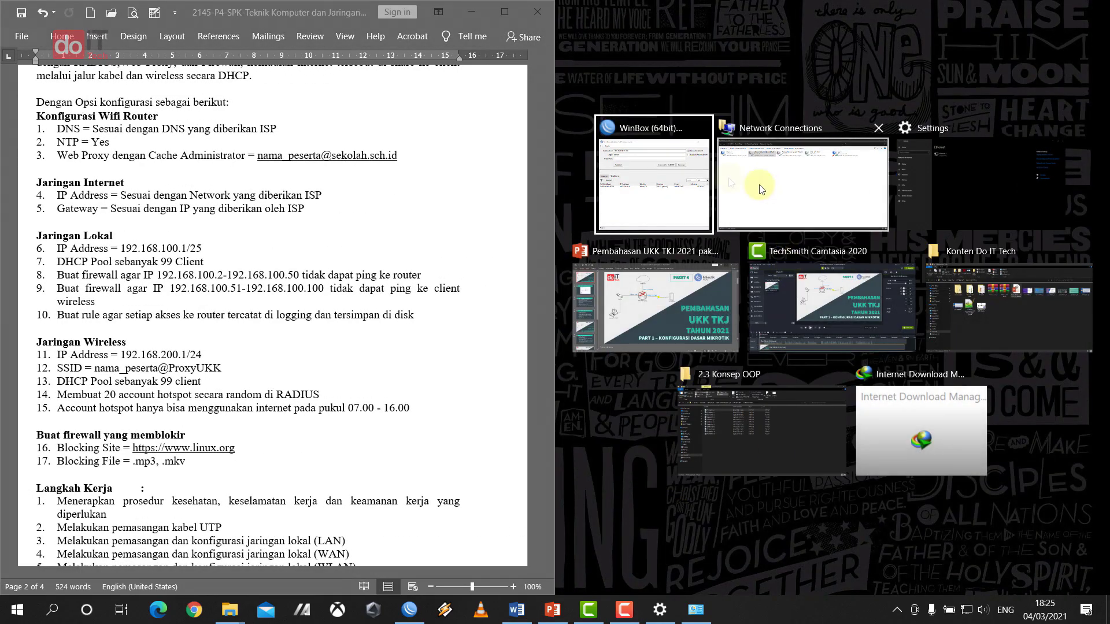
{"action": "left_click", "coordinate": [621, 155]}
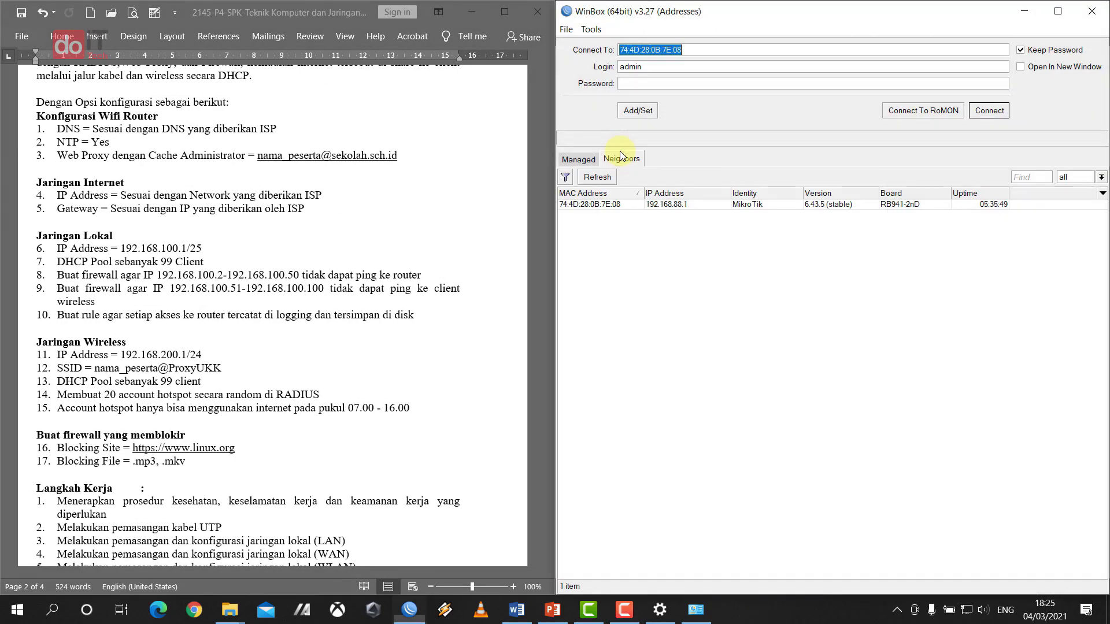
- Refresh Neighbors and set WinBox's Connect To address to 192.168.88.1
{"action": "left_click", "coordinate": [776, 277]}
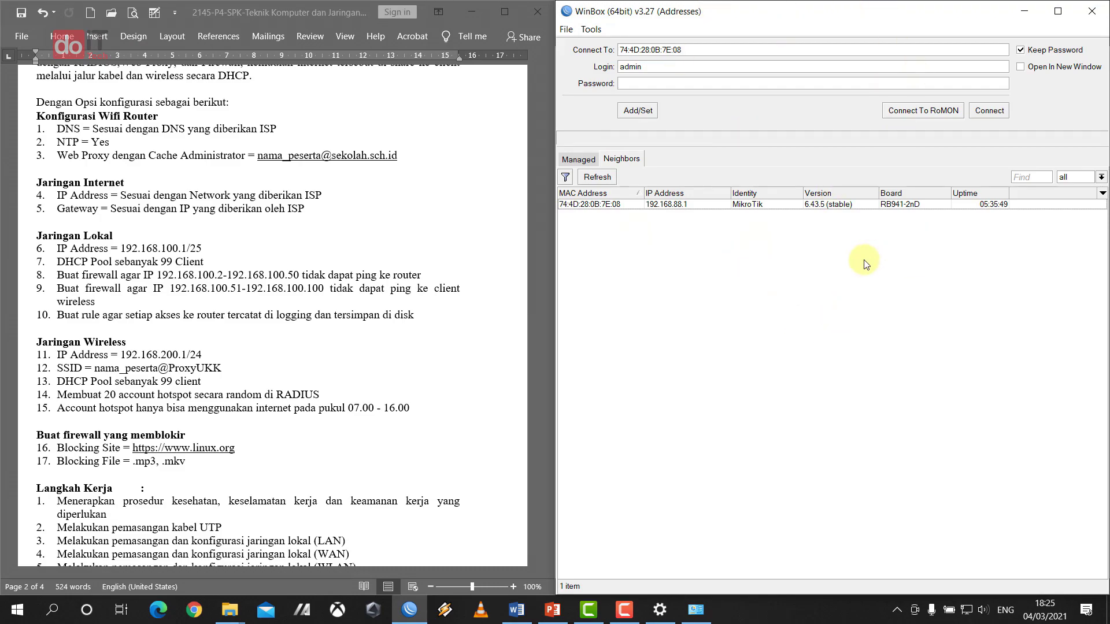
{"action": "left_click", "coordinate": [595, 177]}
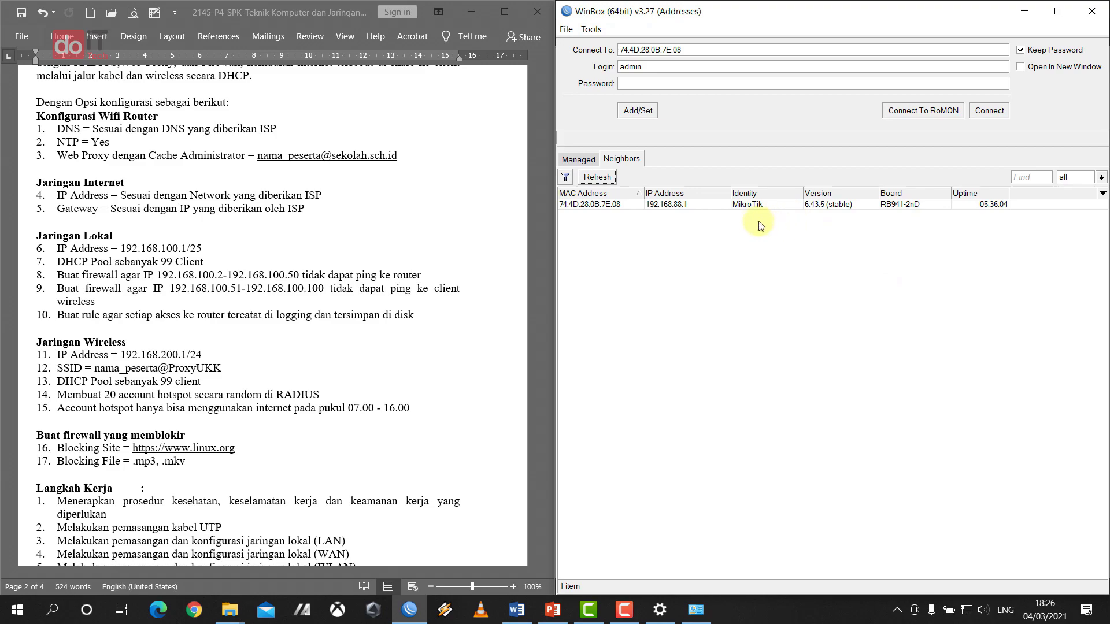
{"action": "left_click", "coordinate": [668, 204]}
{"action": "left_click", "coordinate": [668, 205]}
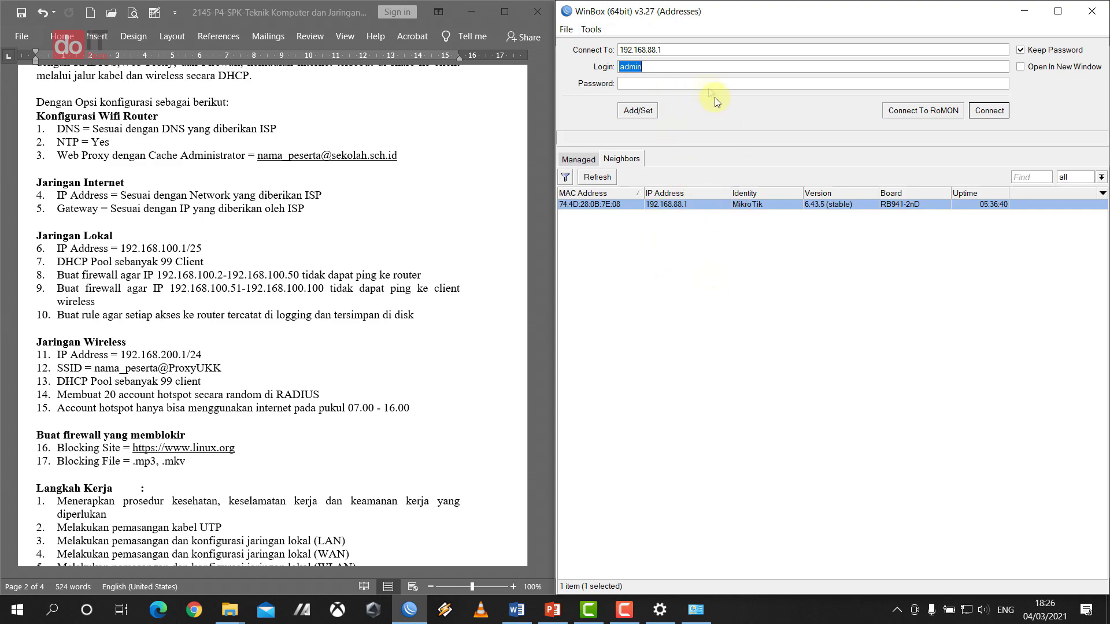
- Replace the login name with 'admin' and connect to the router at 192.168.88.1
{"action": "left_click", "coordinate": [663, 207]}
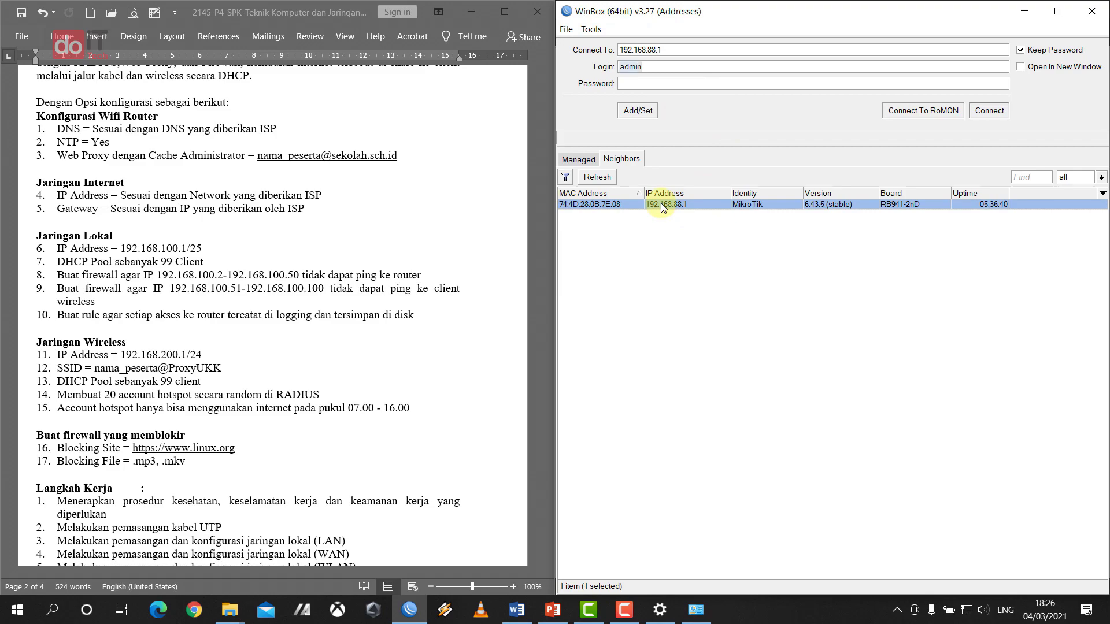
{"action": "left_click", "coordinate": [663, 207]}
{"action": "left_click_drag", "start_coordinate": [679, 67], "coordinate": [582, 77]}
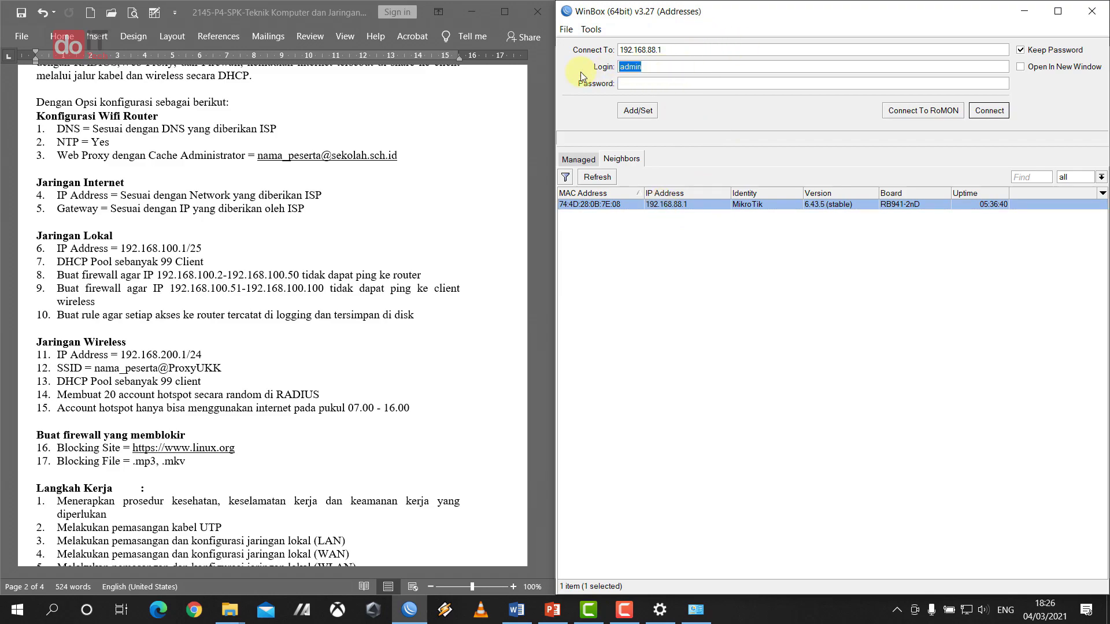
{"action": "type", "text": "admin"}
{"action": "left_click", "coordinate": [999, 113]}
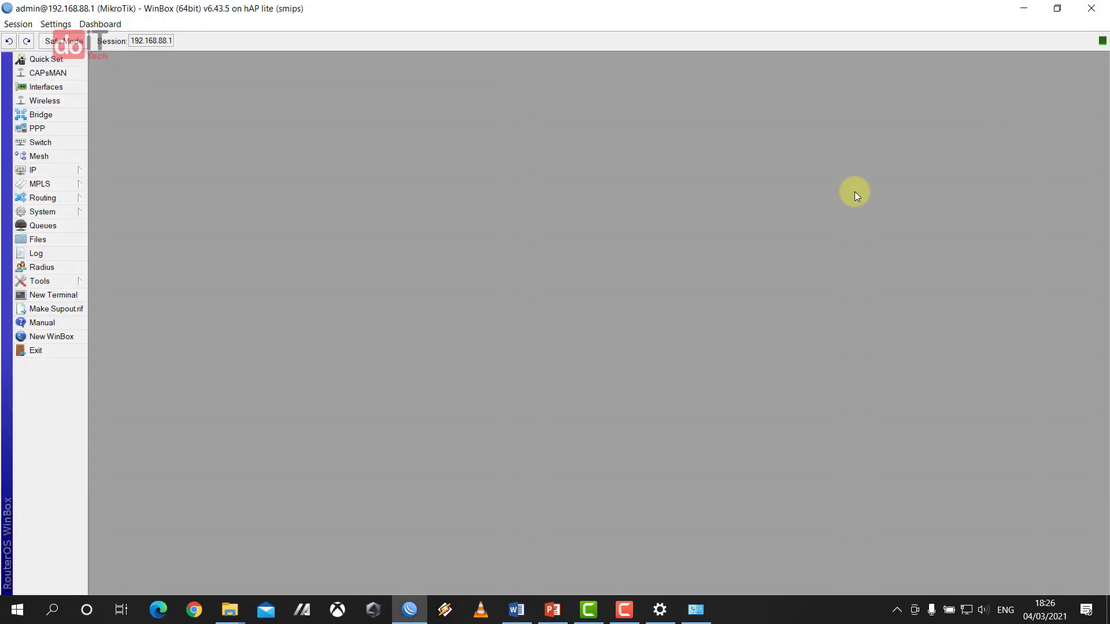
- Restore the WinBox router session beside Word's task list and show the System menu
{"action": "key", "text": "super+Down"}
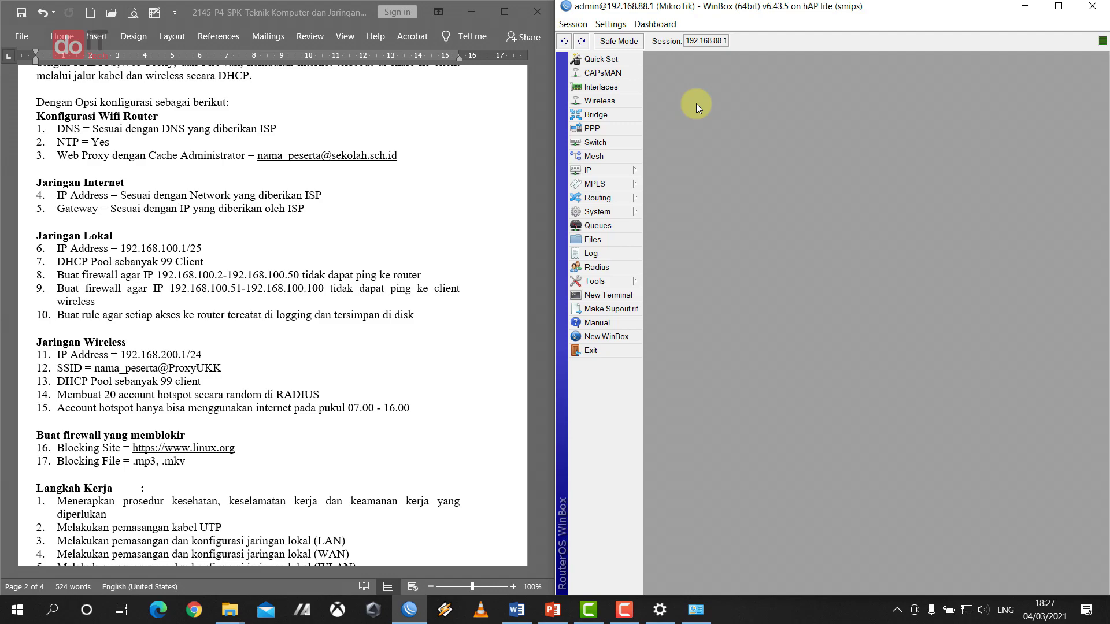
{"action": "left_click", "coordinate": [597, 214]}
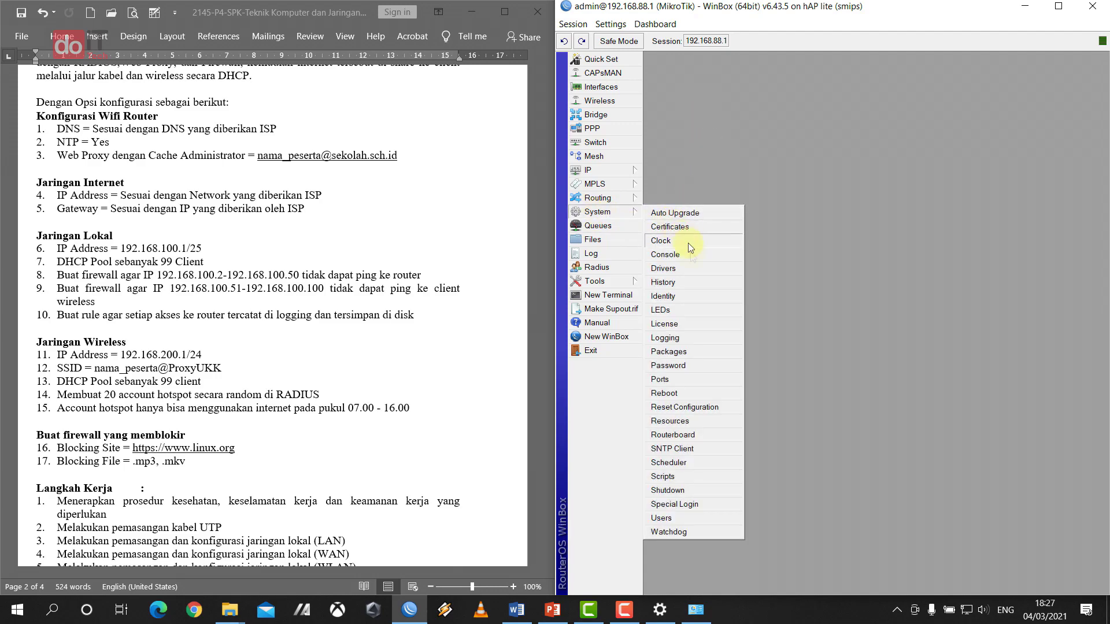
- Reset the router configuration with No Default Configuration ticked, confirming the reboot
{"action": "left_click", "coordinate": [694, 407]}
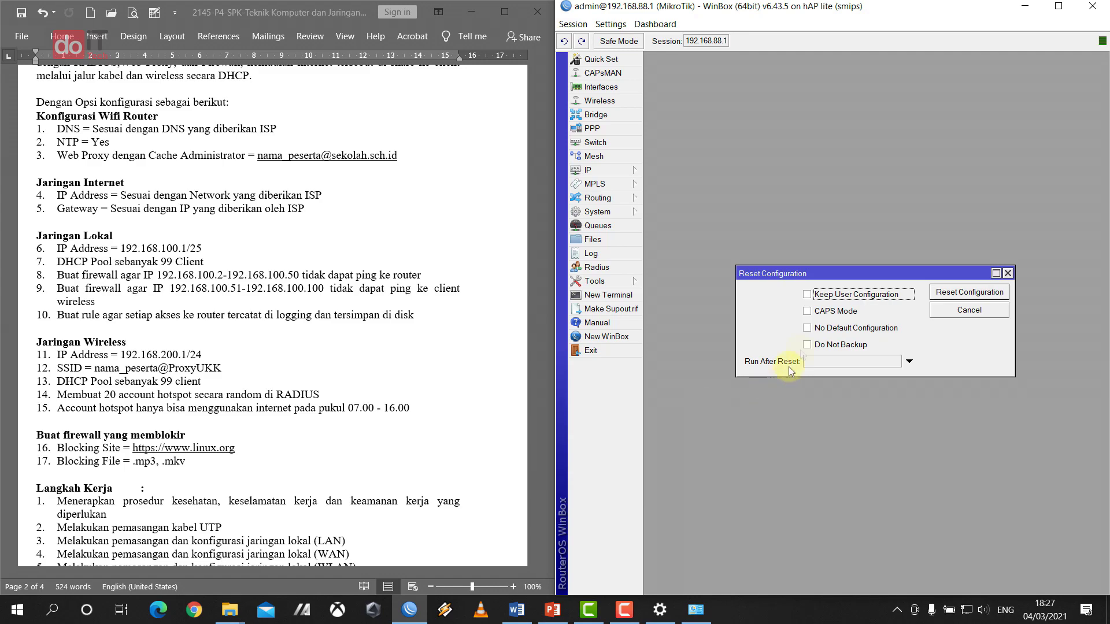
{"action": "left_click_drag", "start_coordinate": [848, 272], "coordinate": [842, 253]}
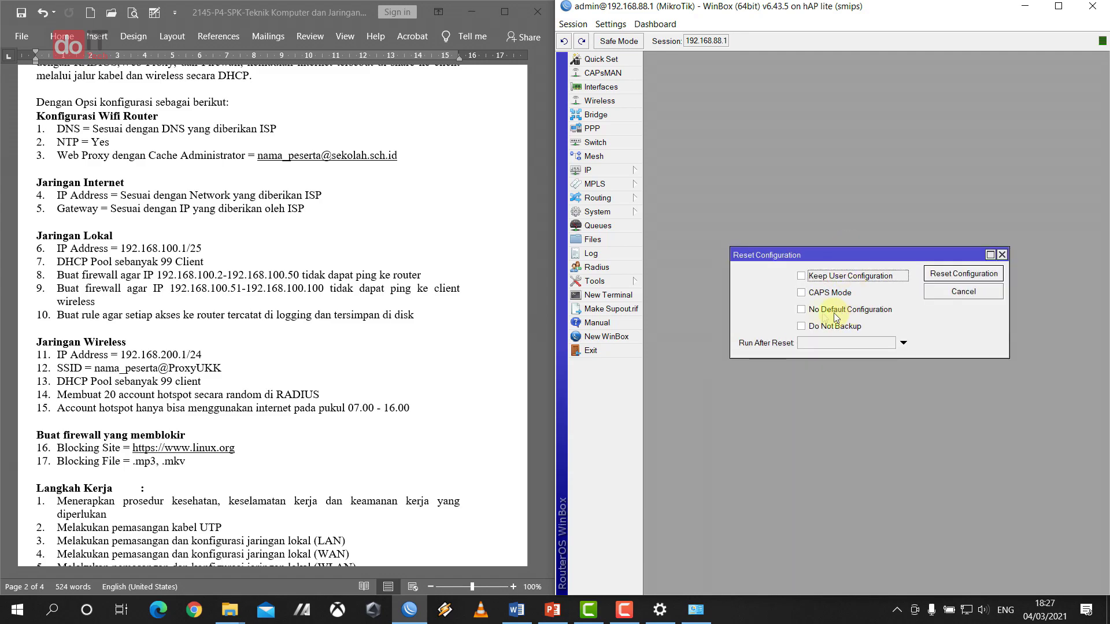
{"action": "left_click", "coordinate": [803, 311]}
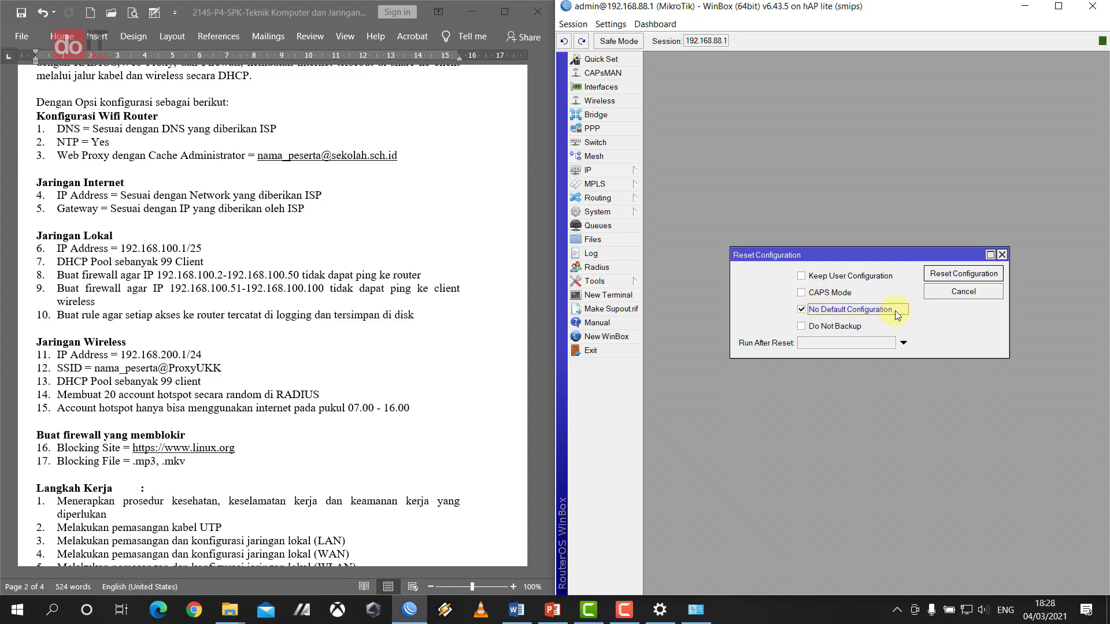
{"action": "left_click", "coordinate": [964, 276]}
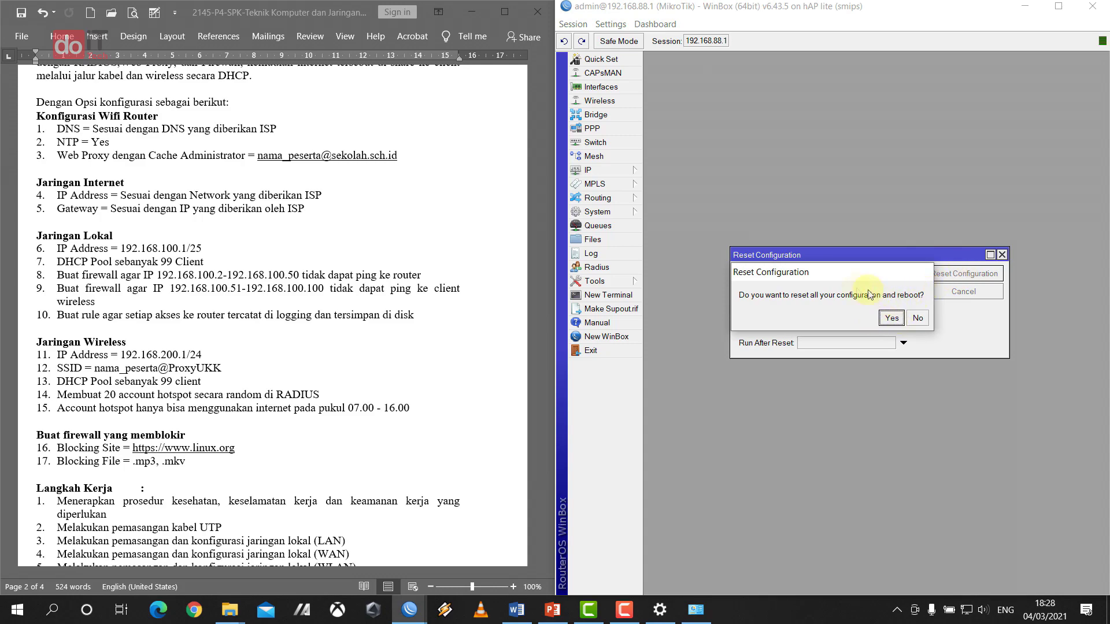
{"action": "left_click", "coordinate": [892, 318]}
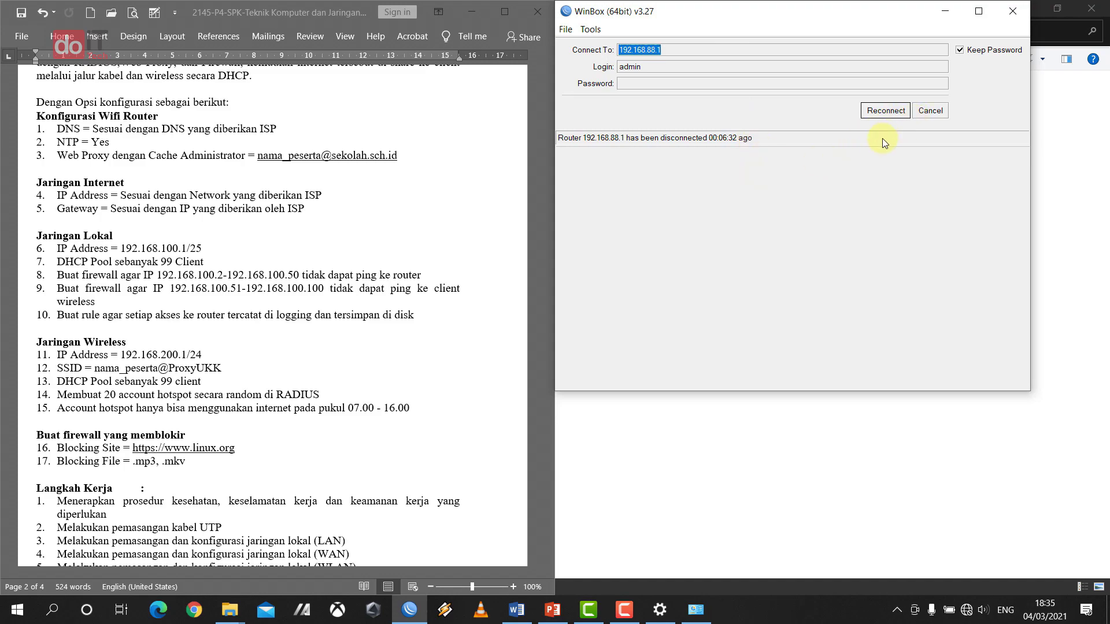
- Enlarge WinBox and target the reset router by its MAC address, logging in as admin
{"action": "left_click", "coordinate": [942, 117]}
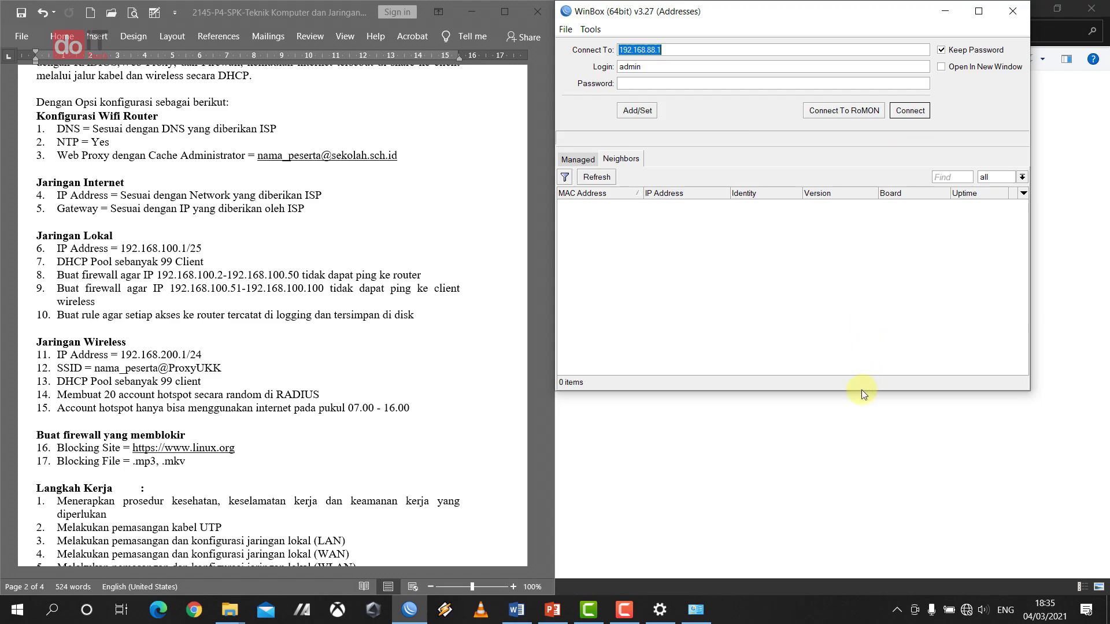
{"action": "left_click_drag", "start_coordinate": [861, 391], "coordinate": [864, 593]}
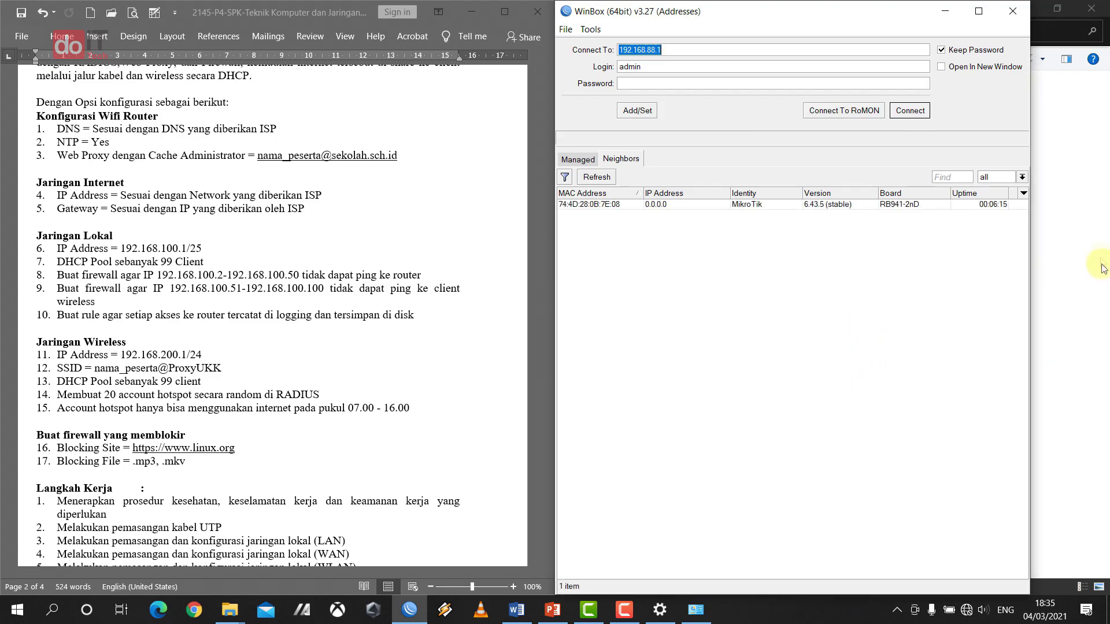
{"action": "left_click_drag", "start_coordinate": [1030, 280], "coordinate": [1107, 280]}
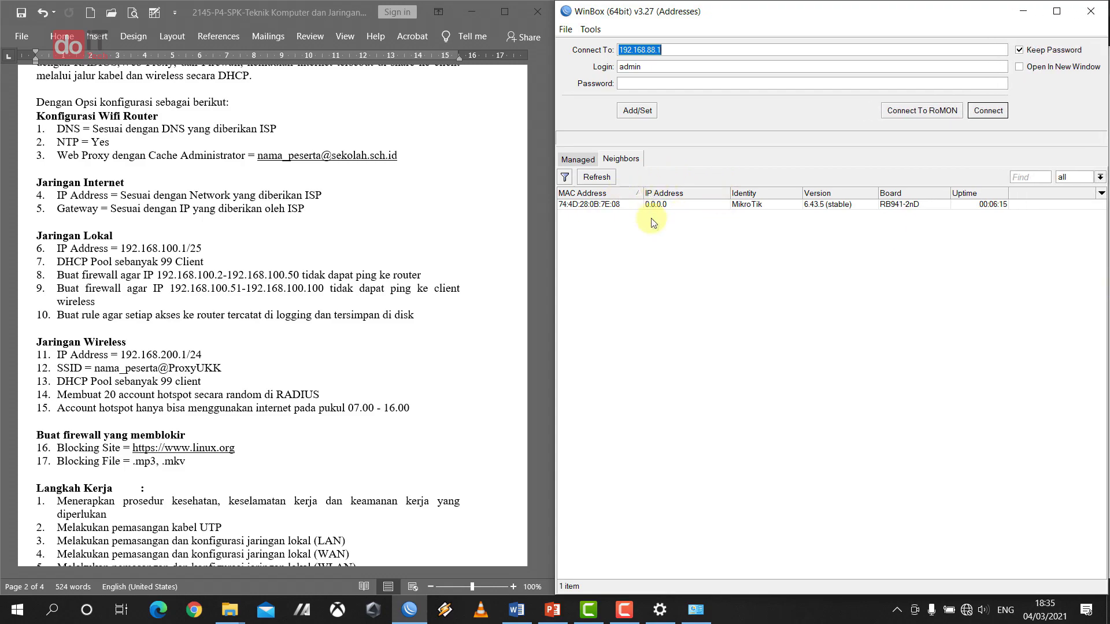
{"action": "left_click", "coordinate": [752, 205]}
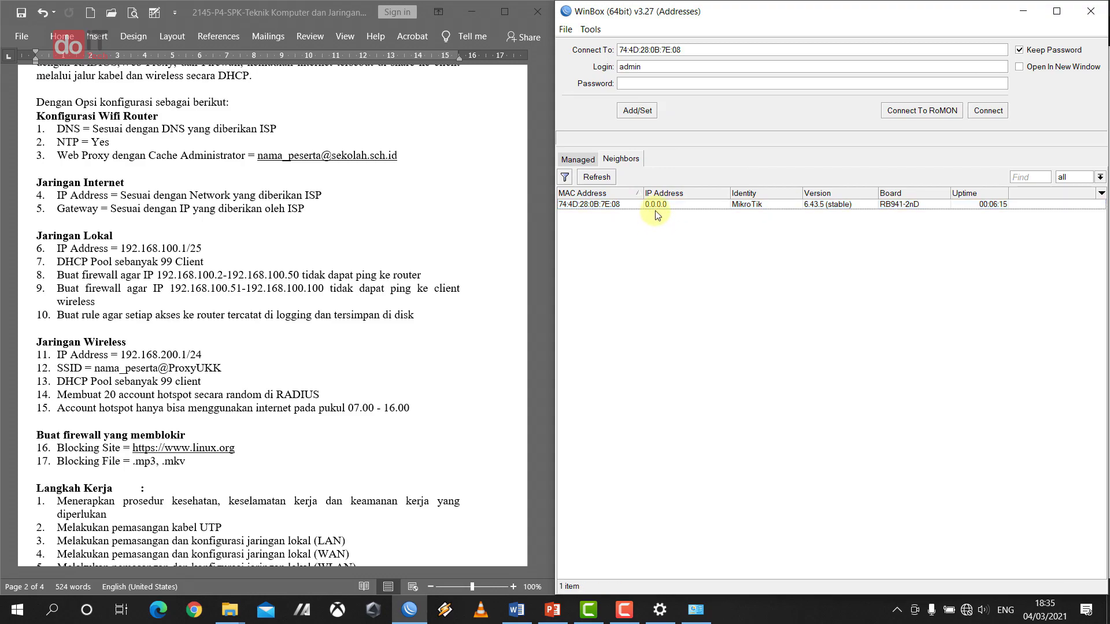
{"action": "left_click", "coordinate": [656, 207]}
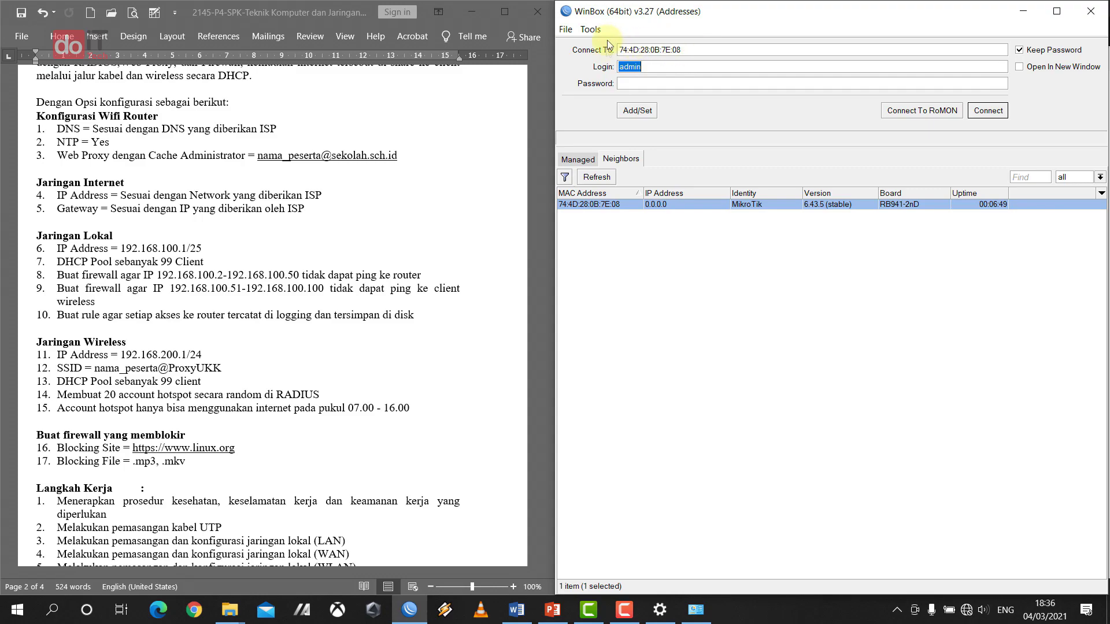
{"action": "left_click", "coordinate": [652, 65]}
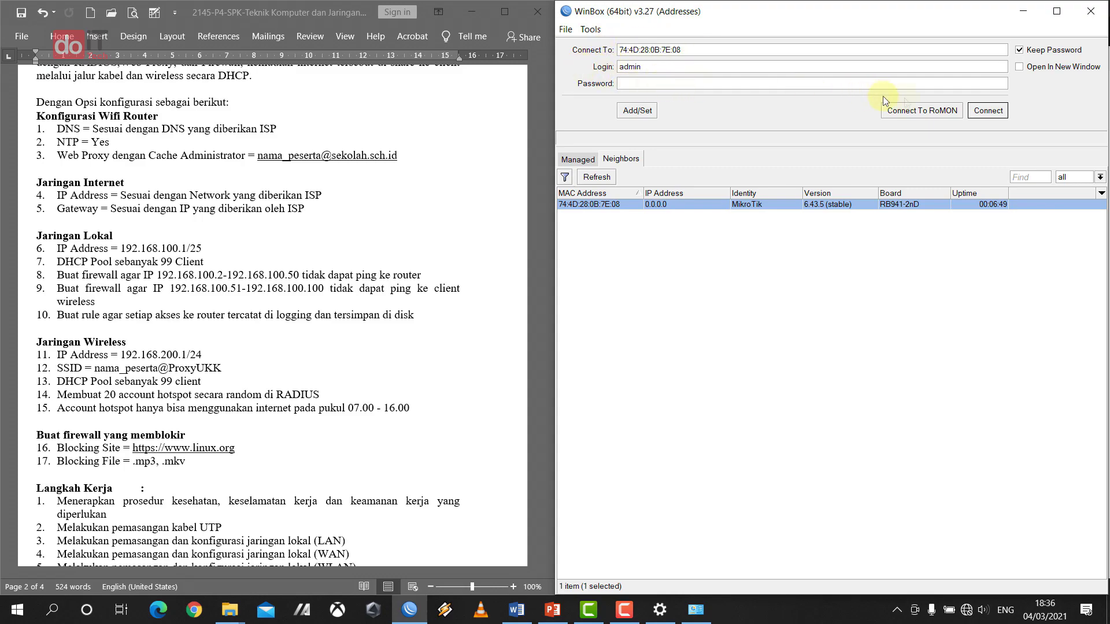
- Connect to the hAP lite and snap WinBox to the right beside Word
{"action": "left_click", "coordinate": [998, 112]}
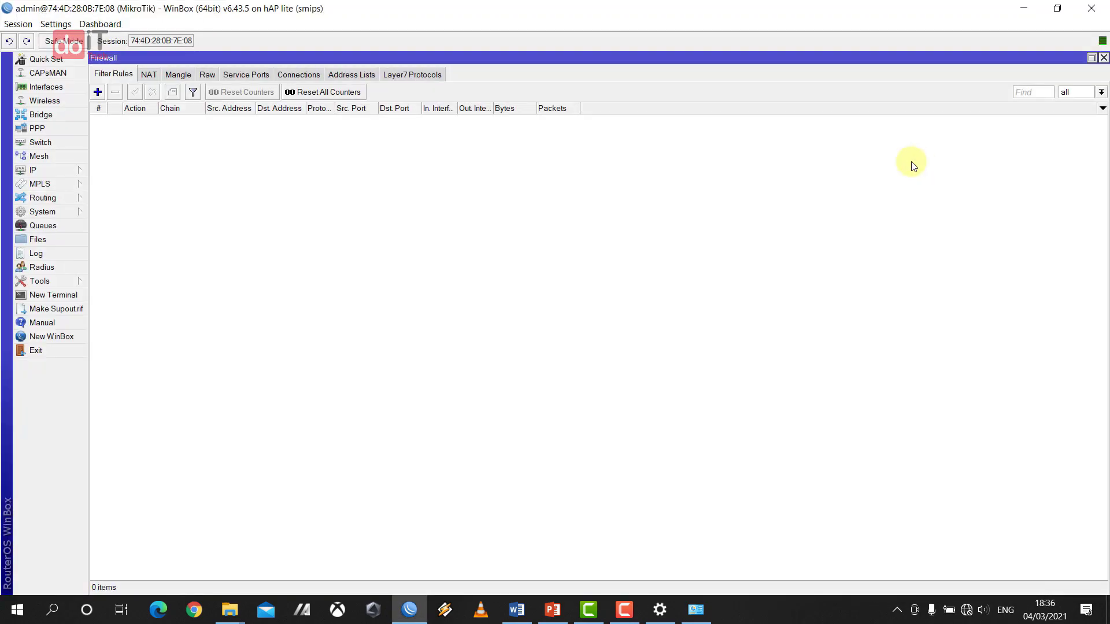
{"action": "key", "text": "super+Right"}
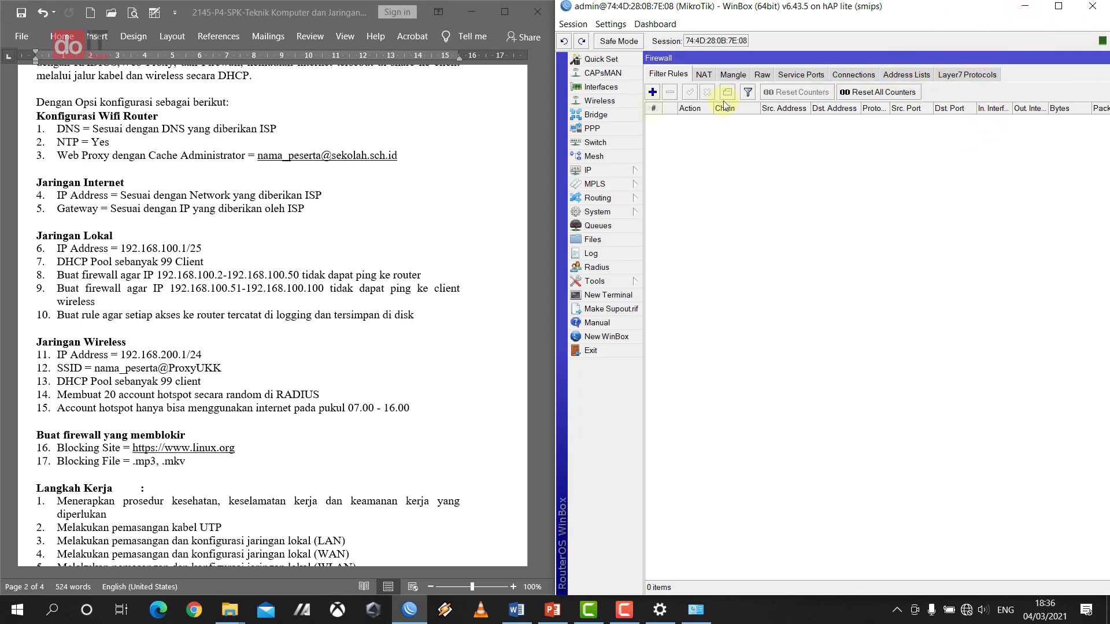
{"action": "left_click_drag", "start_coordinate": [992, 19], "coordinate": [986, 21]}
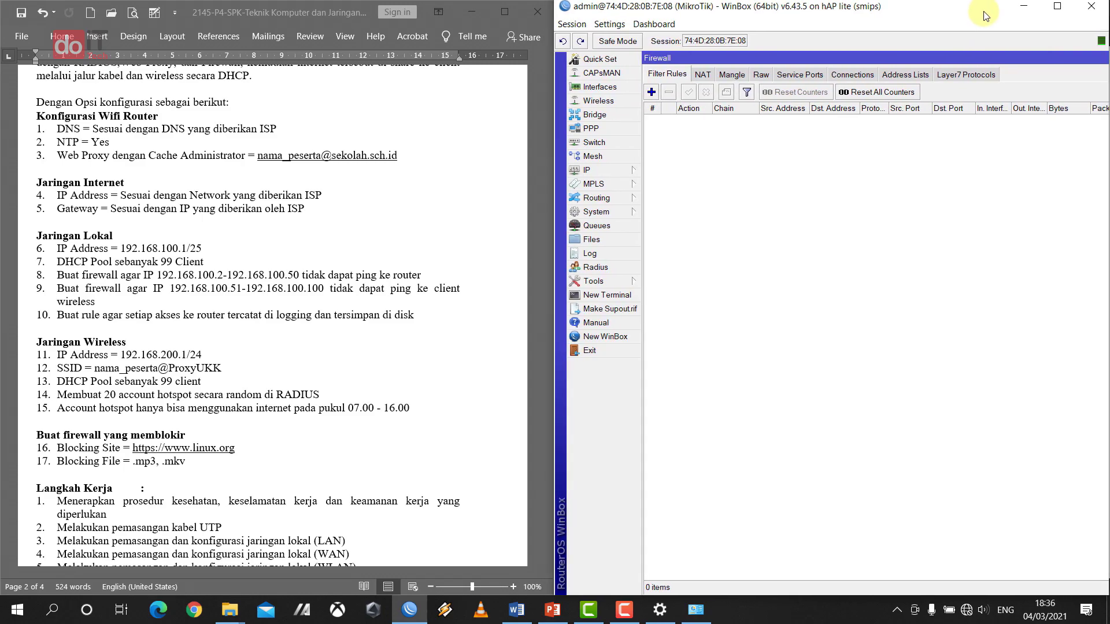
- Close the leftover Firewall and SNTP Client windows, bringing the Terminal into view
{"action": "double_click", "coordinate": [945, 60]}
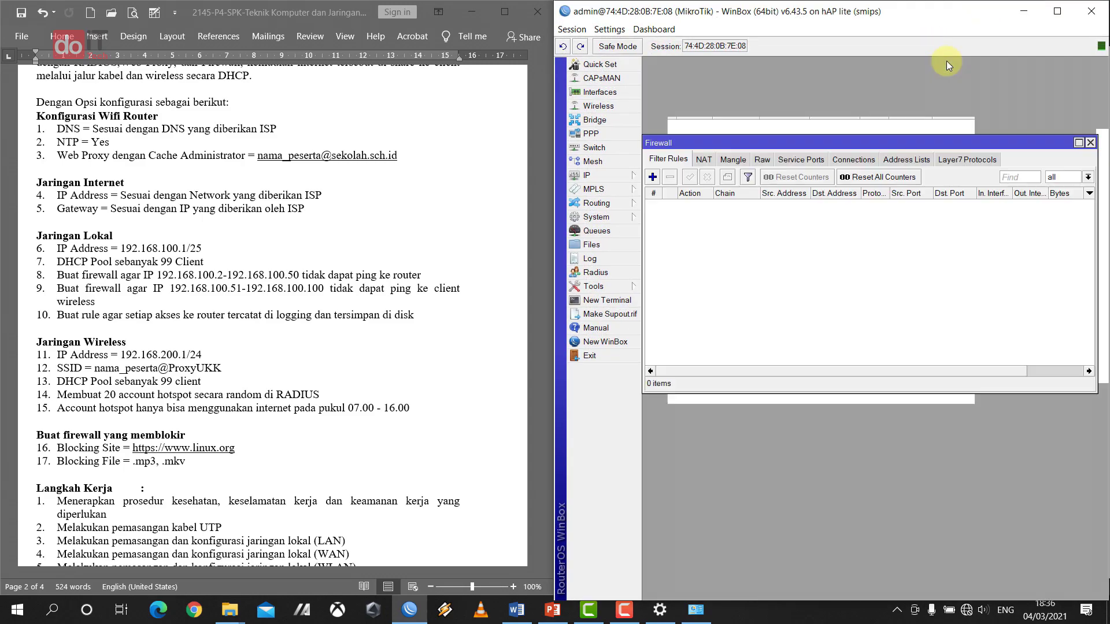
{"action": "left_click", "coordinate": [1090, 142]}
{"action": "left_click", "coordinate": [966, 125]}
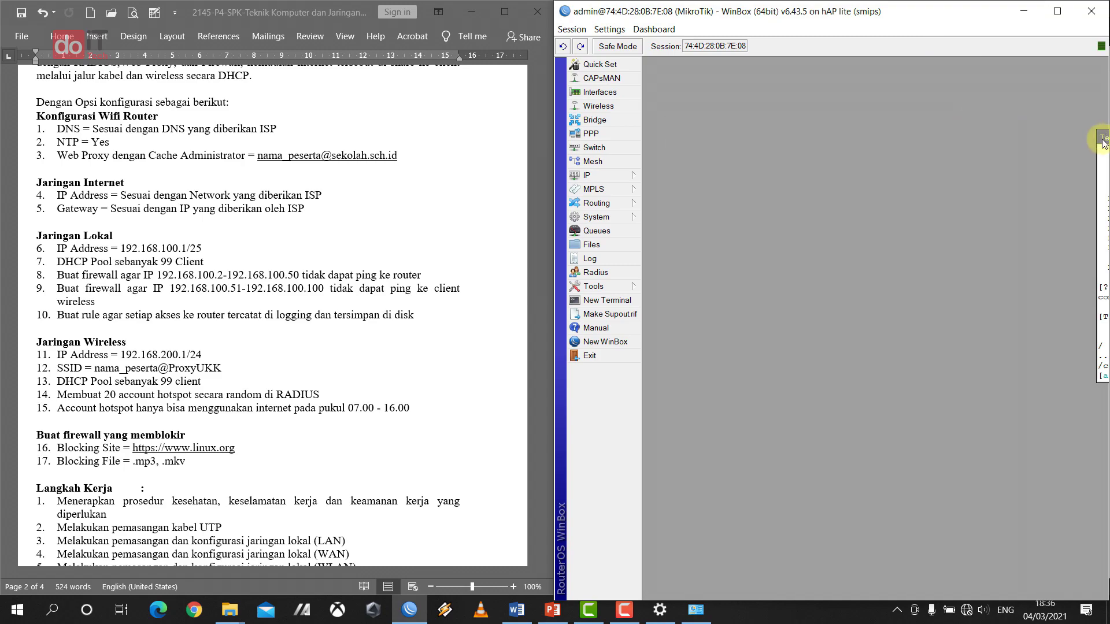
{"action": "left_click_drag", "start_coordinate": [1101, 137], "coordinate": [712, 163]}
- Close the Terminal window and set the router identity to 'Do IT Tech'
{"action": "left_click_drag", "start_coordinate": [983, 165], "coordinate": [933, 166]}
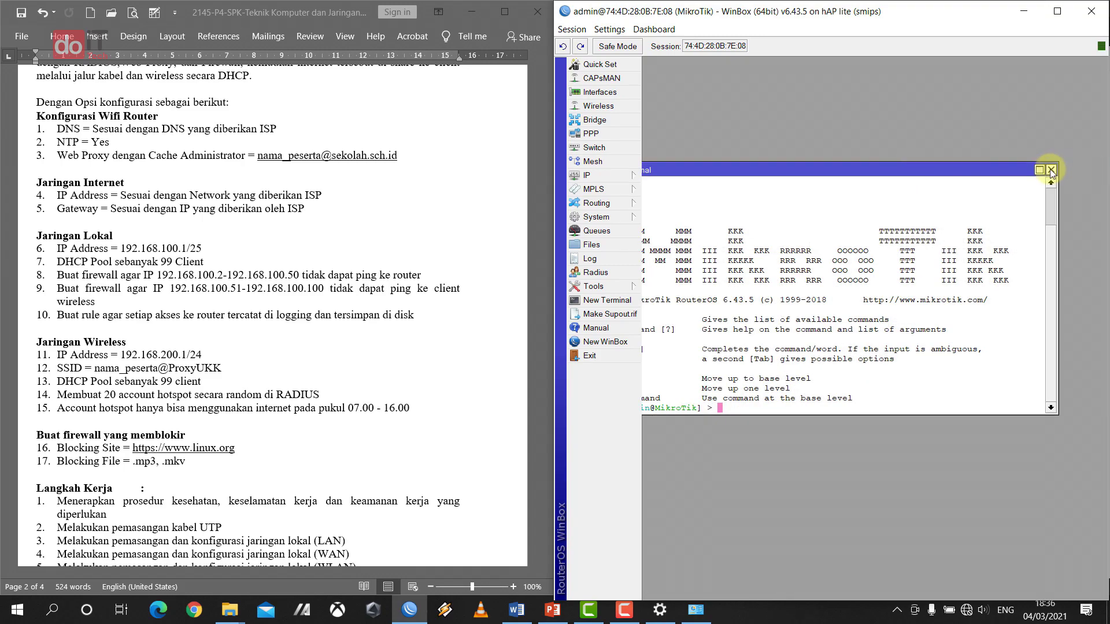
{"action": "left_click", "coordinate": [1052, 165]}
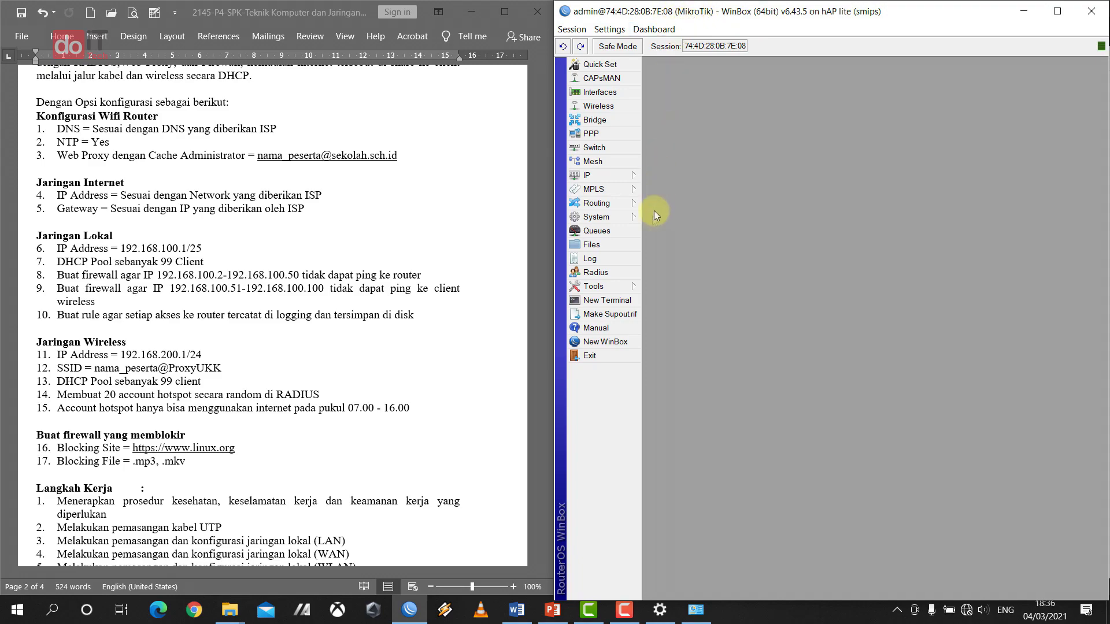
{"action": "left_click", "coordinate": [617, 216]}
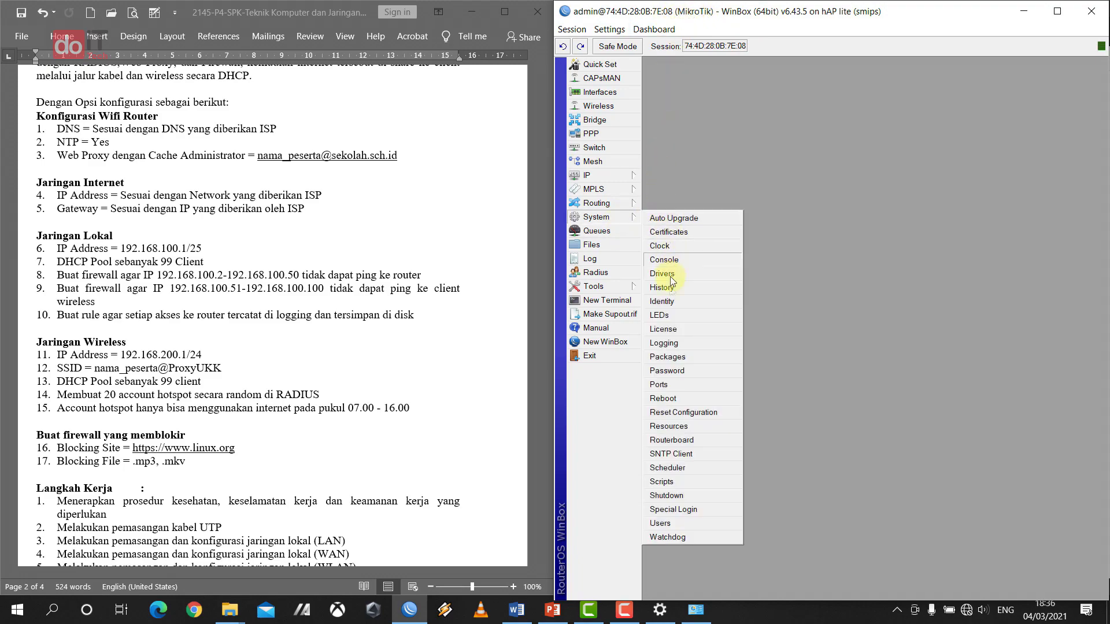
{"action": "left_click", "coordinate": [671, 302]}
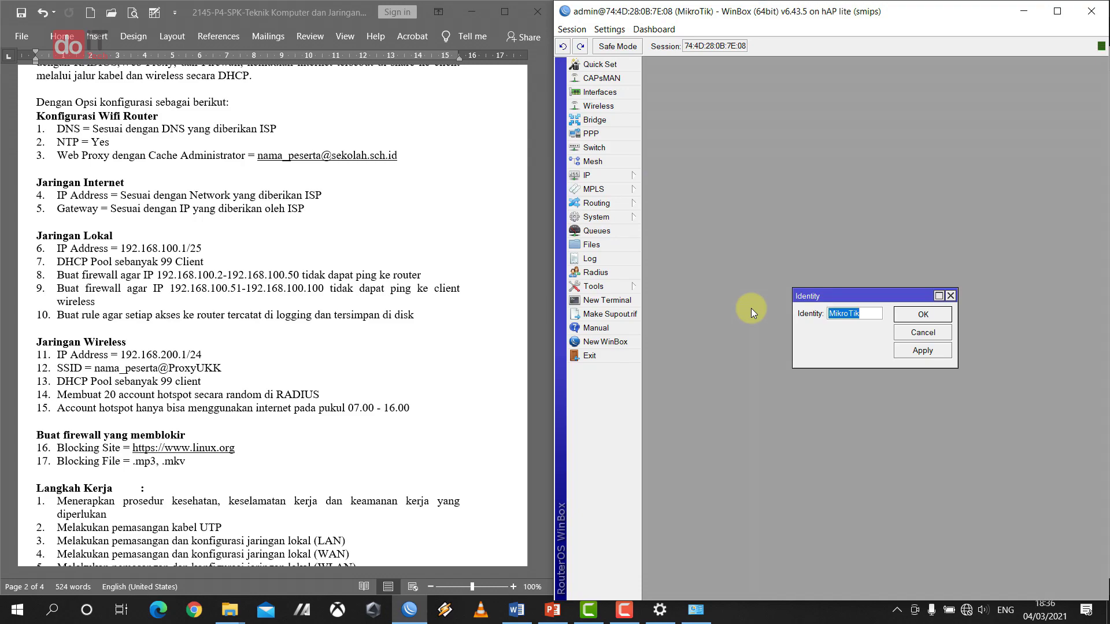
{"action": "type", "text": "Do IT Tech"}
{"action": "left_click", "coordinate": [919, 317]}
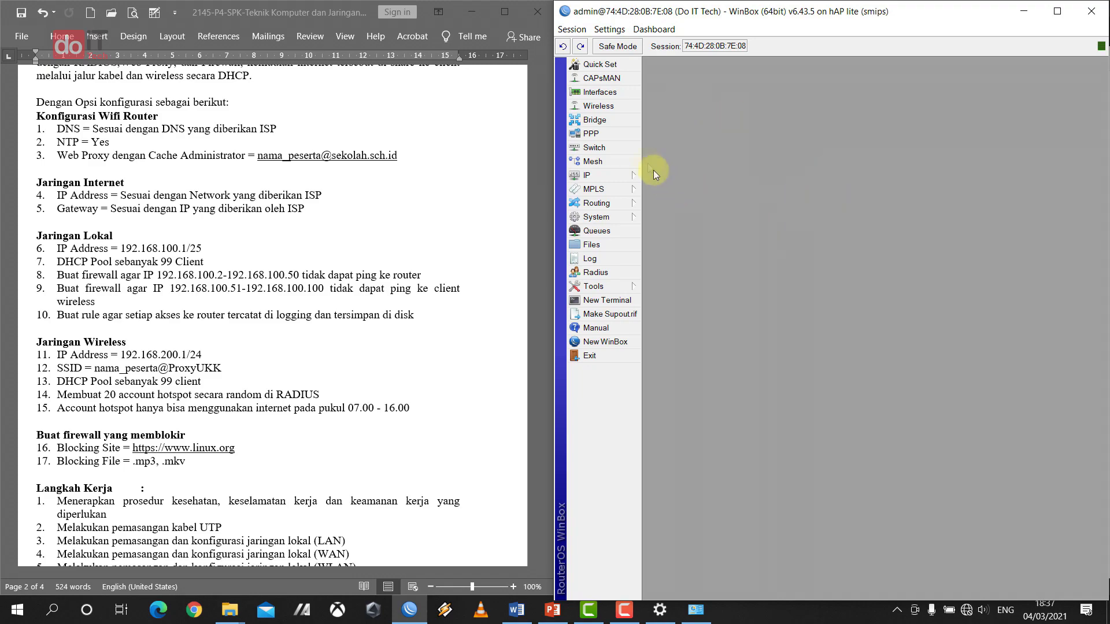
- Set a new password for the admin user in System > Users and save it
{"action": "left_click", "coordinate": [625, 217]}
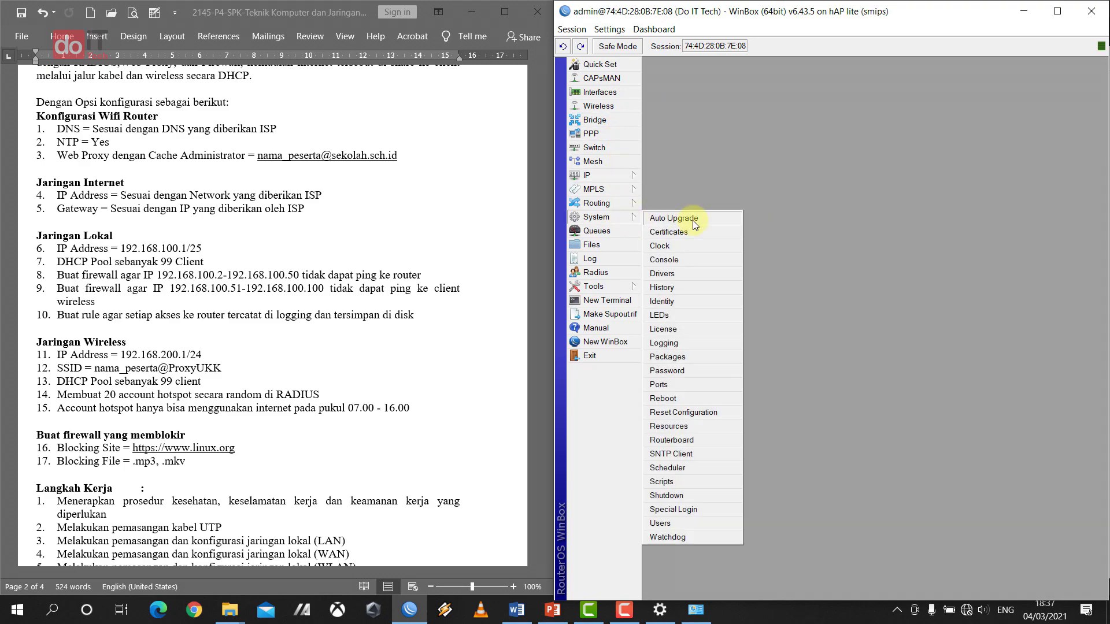
{"action": "left_click", "coordinate": [692, 523]}
{"action": "left_click", "coordinate": [699, 279]}
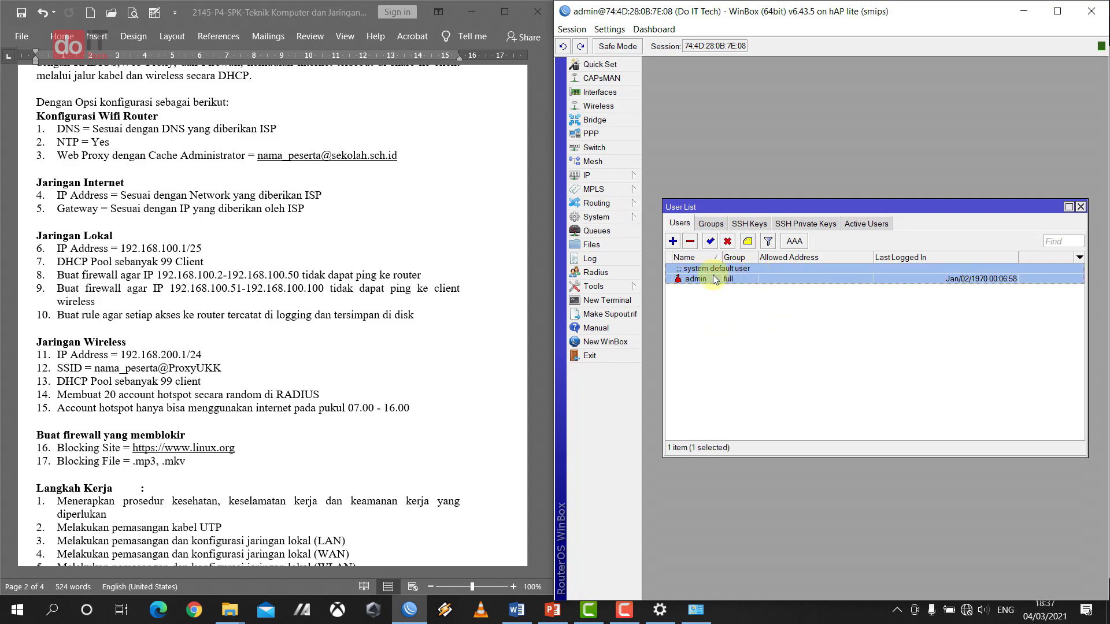
{"action": "double_click", "coordinate": [716, 279]}
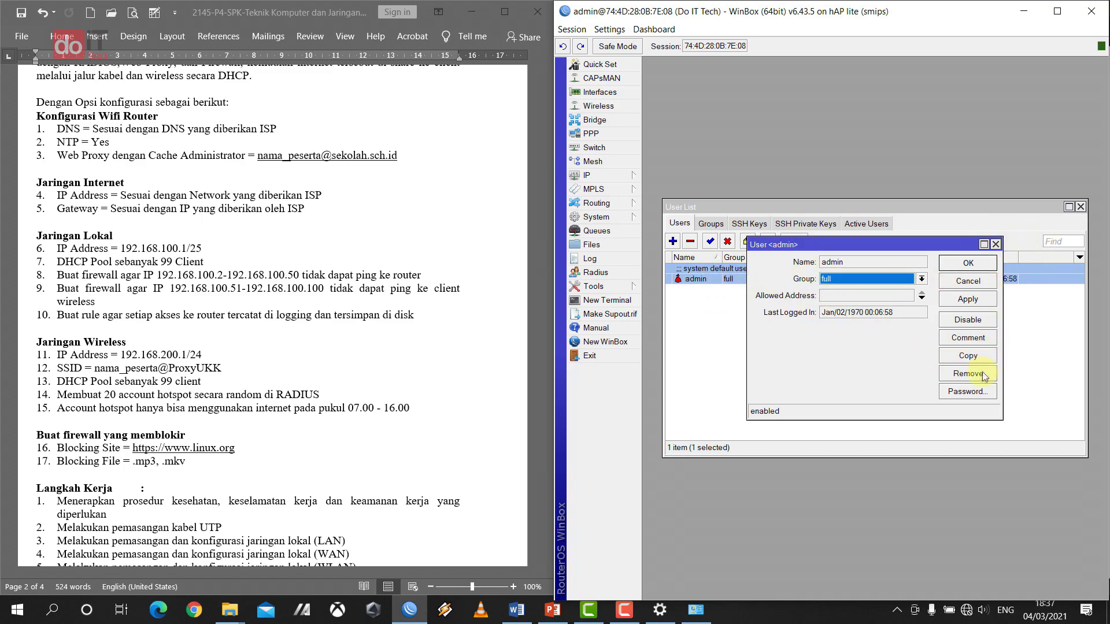
{"action": "left_click", "coordinate": [976, 391]}
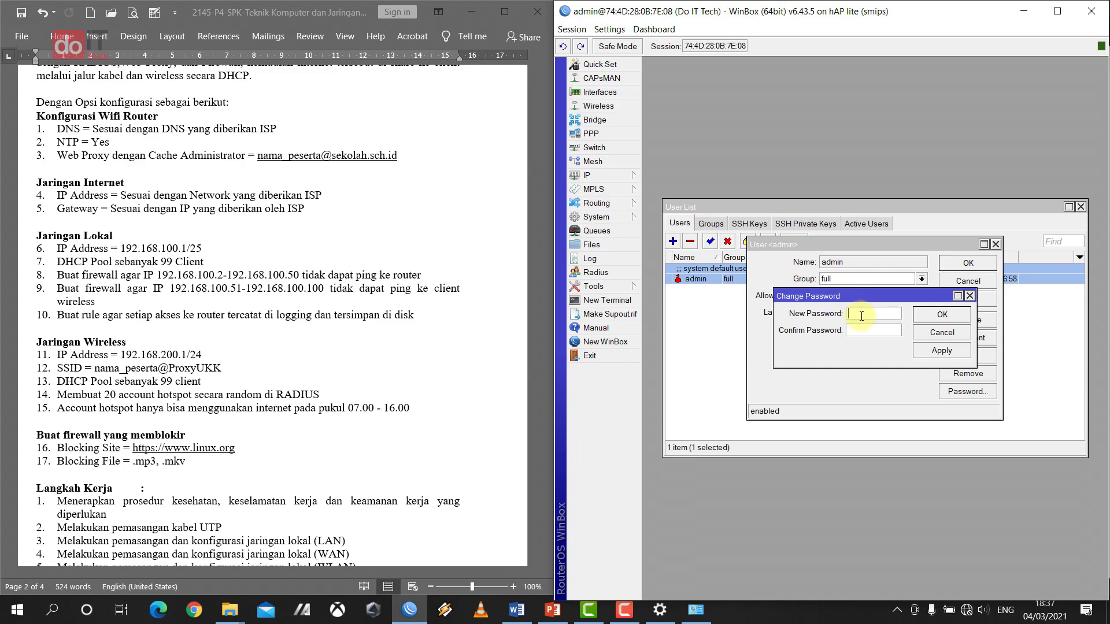
{"action": "type", "text": "**********"}
{"action": "left_click", "coordinate": [941, 315]}
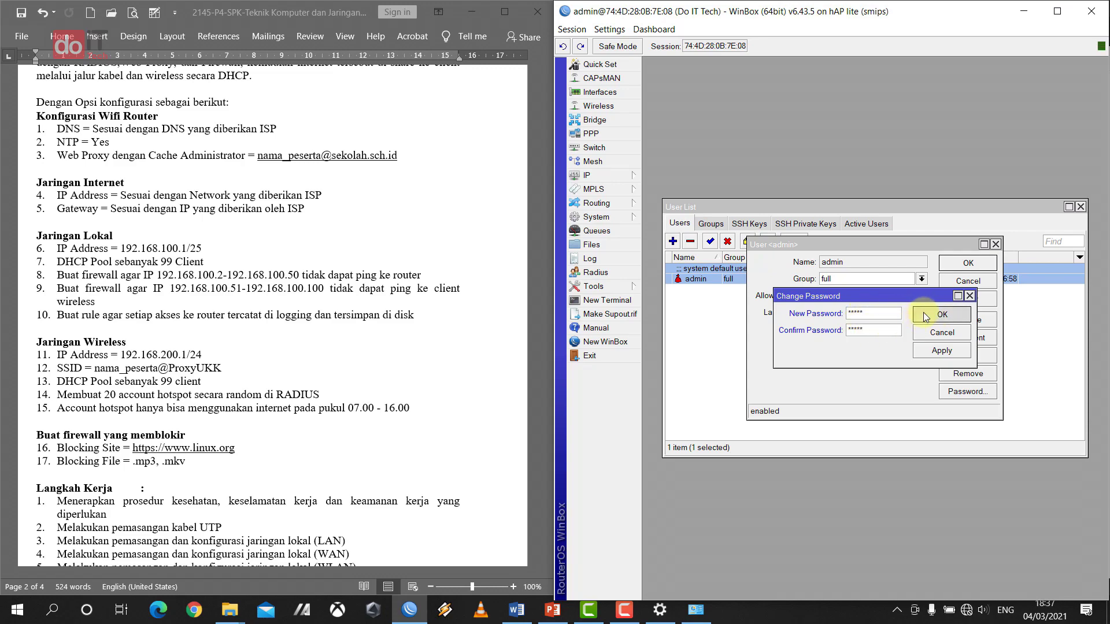
{"action": "left_click", "coordinate": [941, 315]}
{"action": "left_click", "coordinate": [967, 262]}
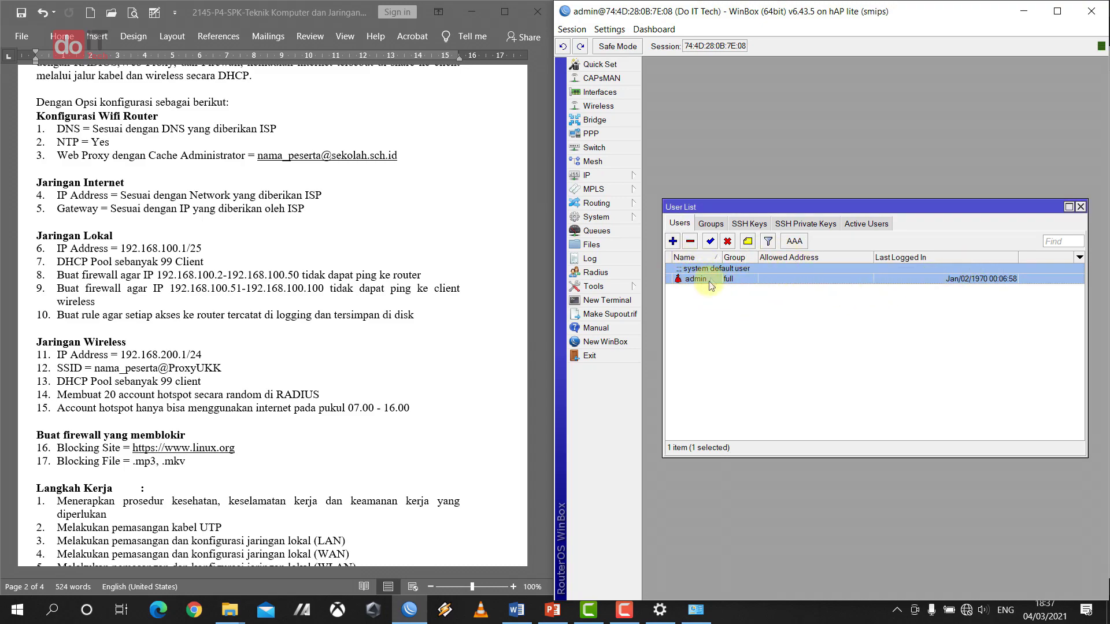
- Reopen the admin user, cancel a second password change, and close the User List
{"action": "double_click", "coordinate": [707, 282]}
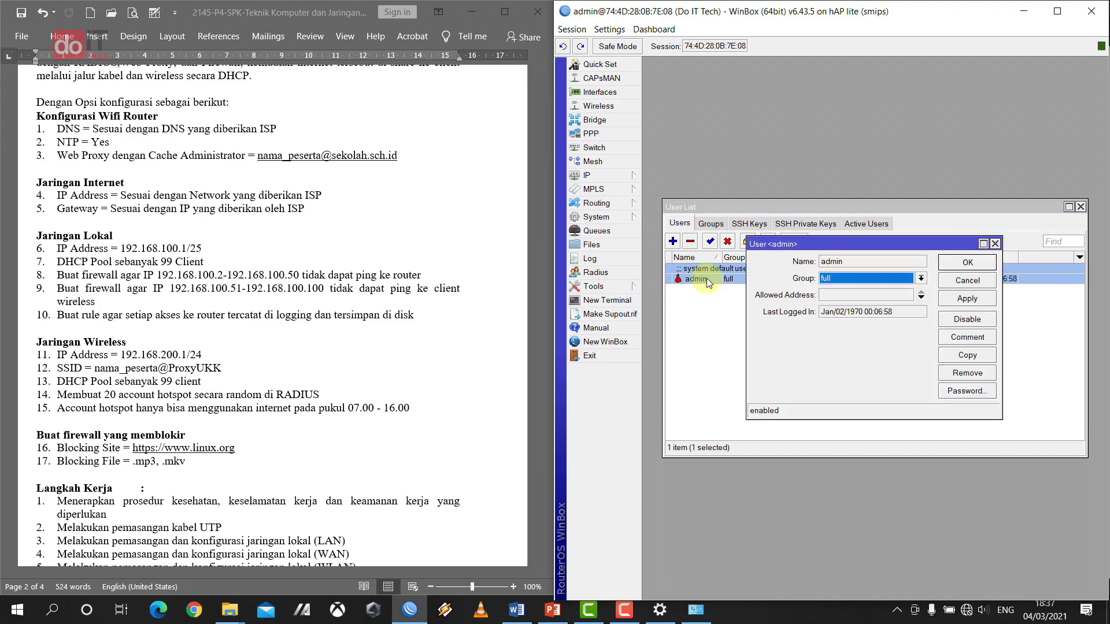
{"action": "left_click", "coordinate": [983, 390]}
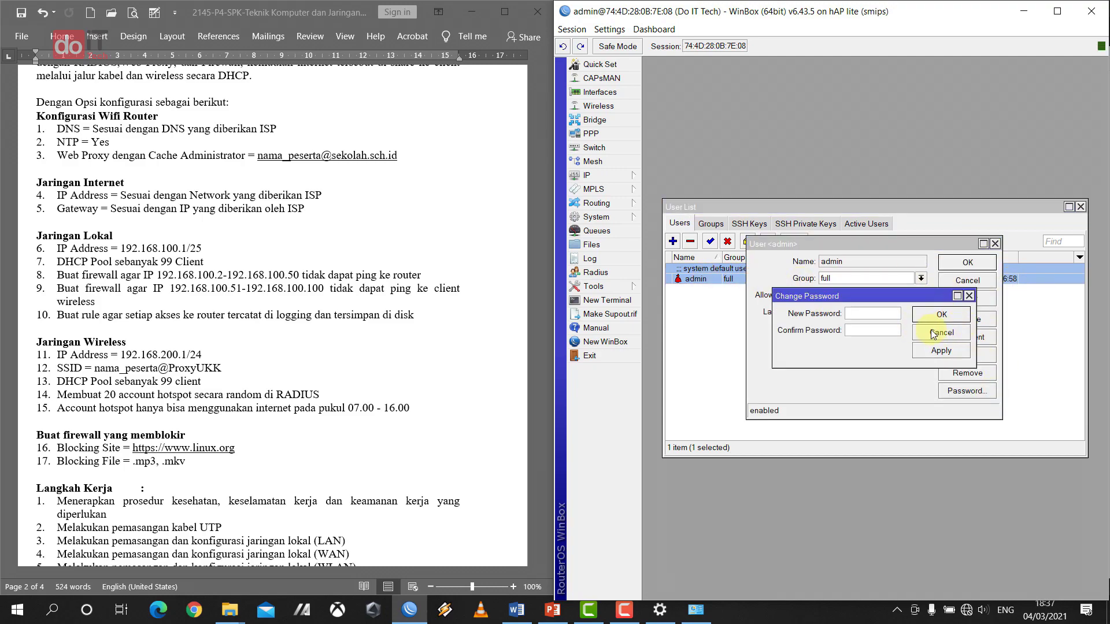
{"action": "left_click", "coordinate": [952, 334]}
{"action": "left_click", "coordinate": [995, 243]}
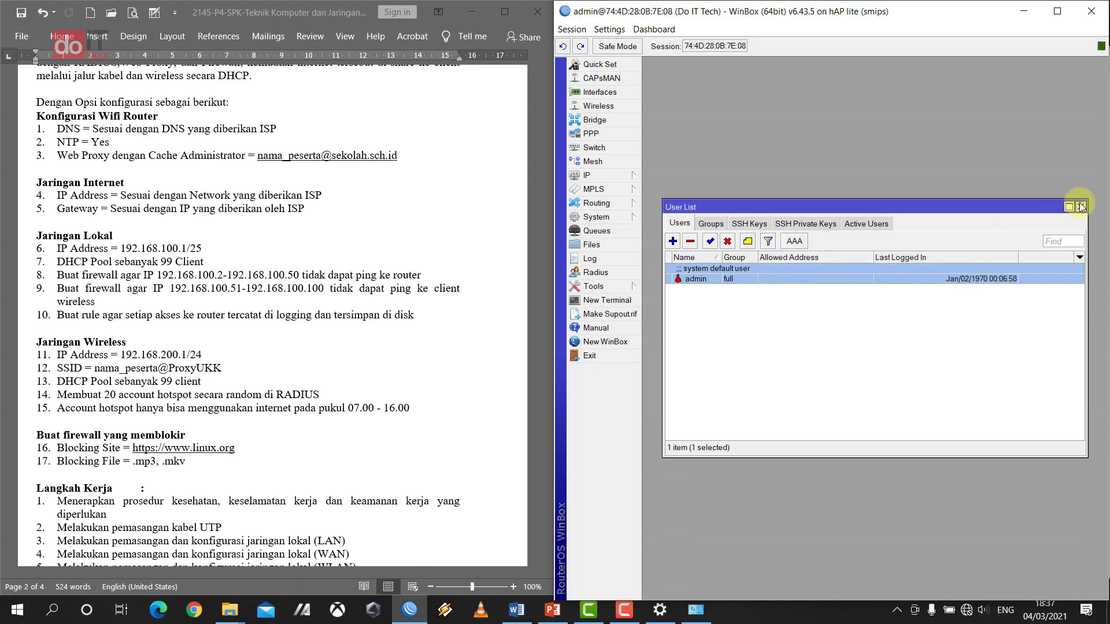
{"action": "left_click", "coordinate": [1080, 206]}
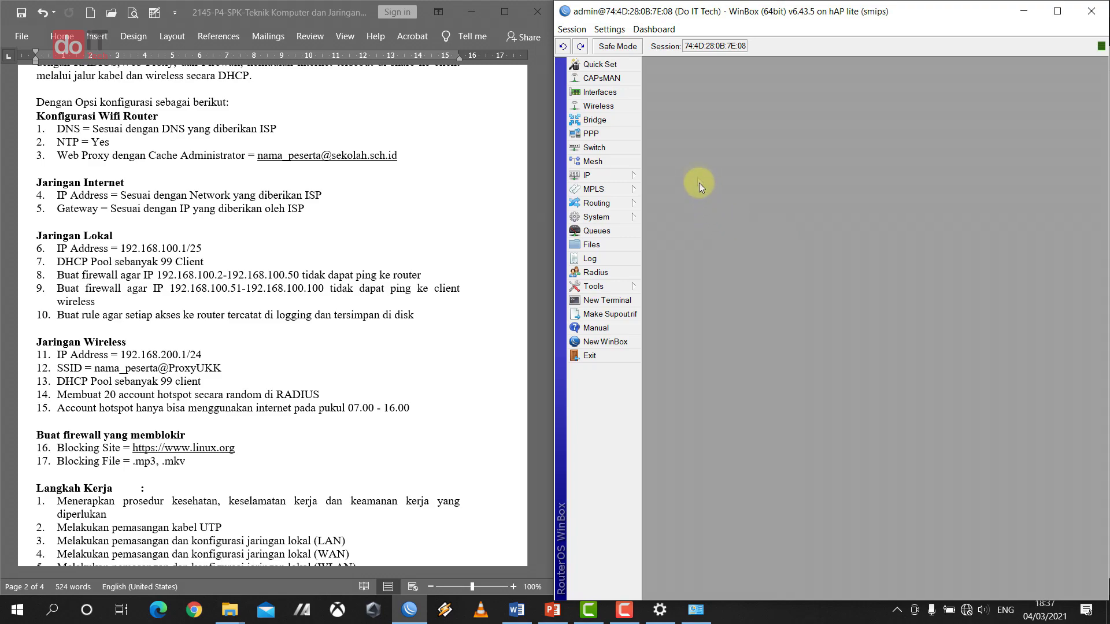
- Open the Interface List and check the Word task document for the interface names
{"action": "left_click", "coordinate": [635, 93]}
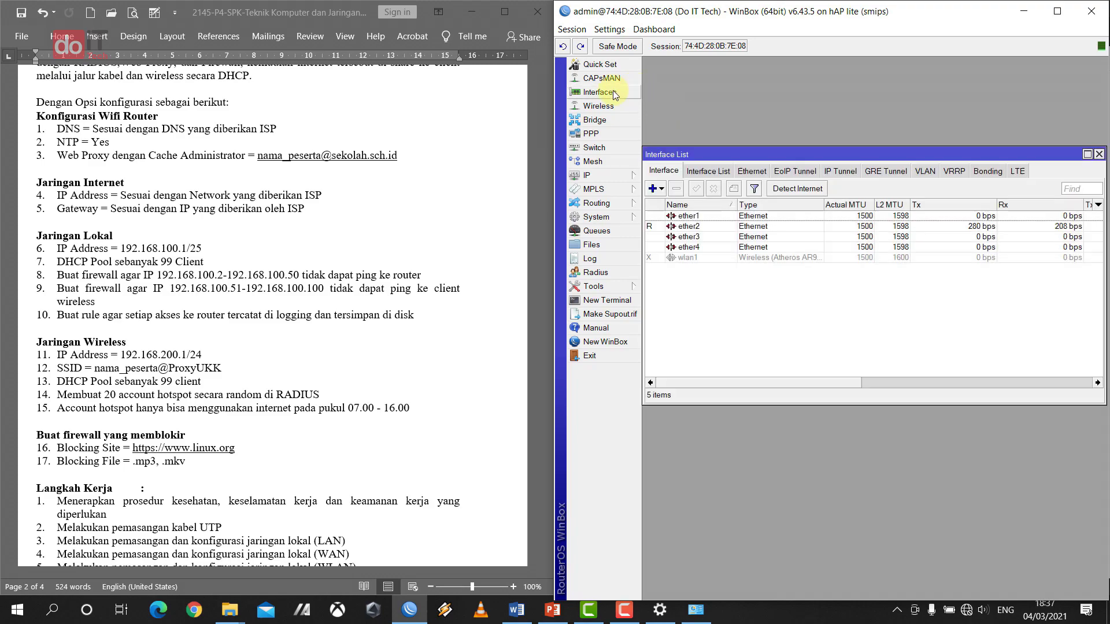
{"action": "left_click_drag", "start_coordinate": [736, 151], "coordinate": [737, 88]}
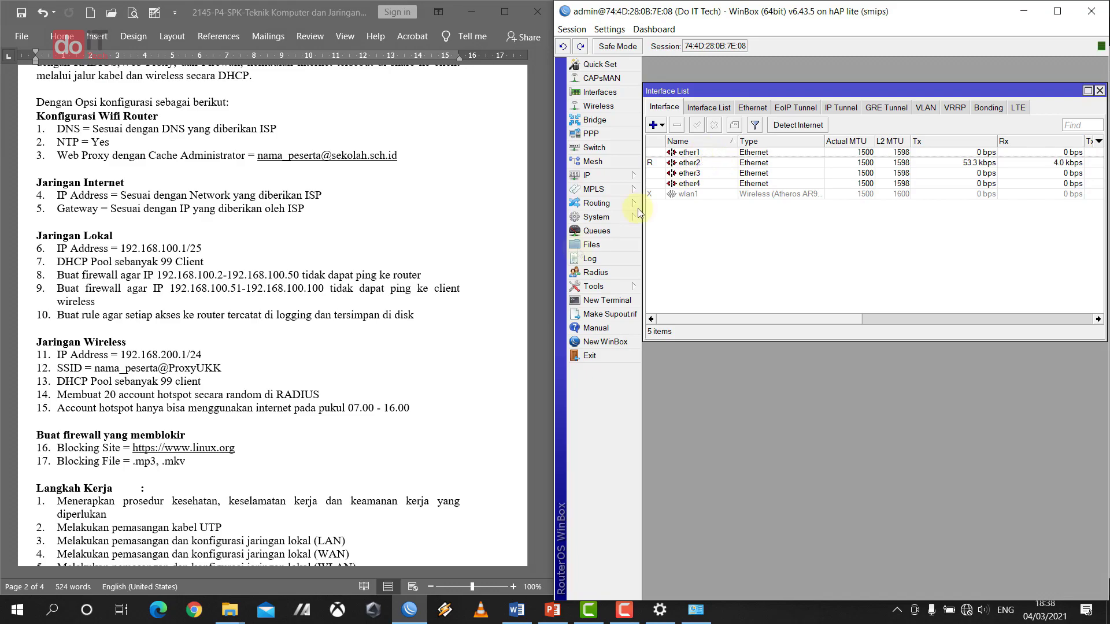
{"action": "left_click", "coordinate": [317, 338]}
{"action": "scroll", "coordinate": [319, 347], "scroll_direction": "down", "scroll_amount": 6}
{"action": "scroll", "coordinate": [321, 355], "scroll_direction": "down", "scroll_amount": 20}
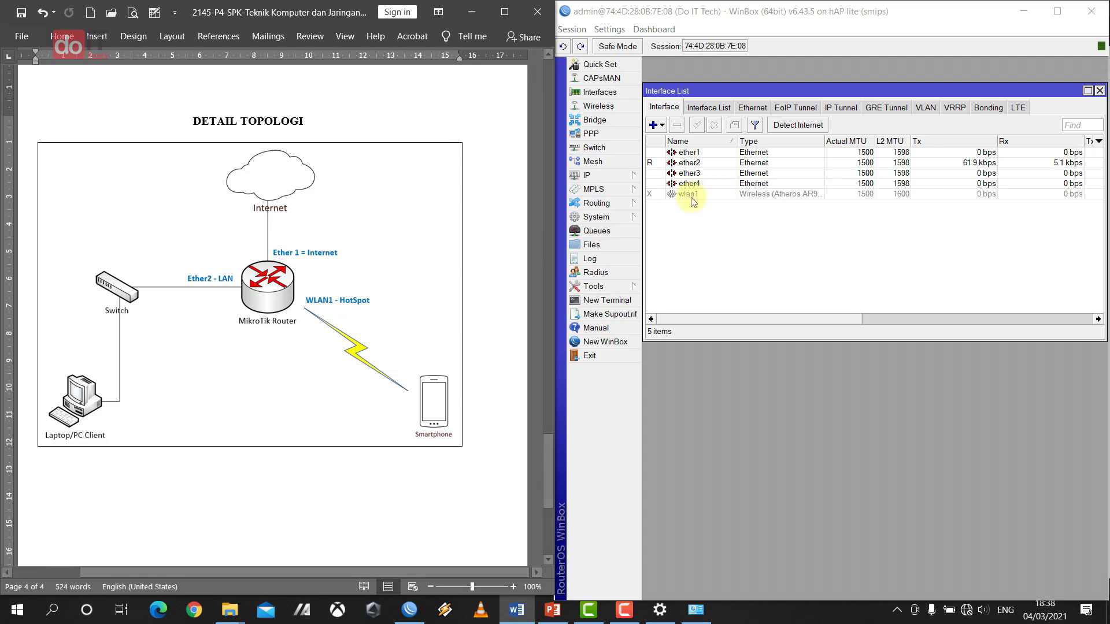
- Rename interface ether1 to ether1-internet and save
{"action": "double_click", "coordinate": [704, 154]}
{"action": "left_click", "coordinate": [924, 207]}
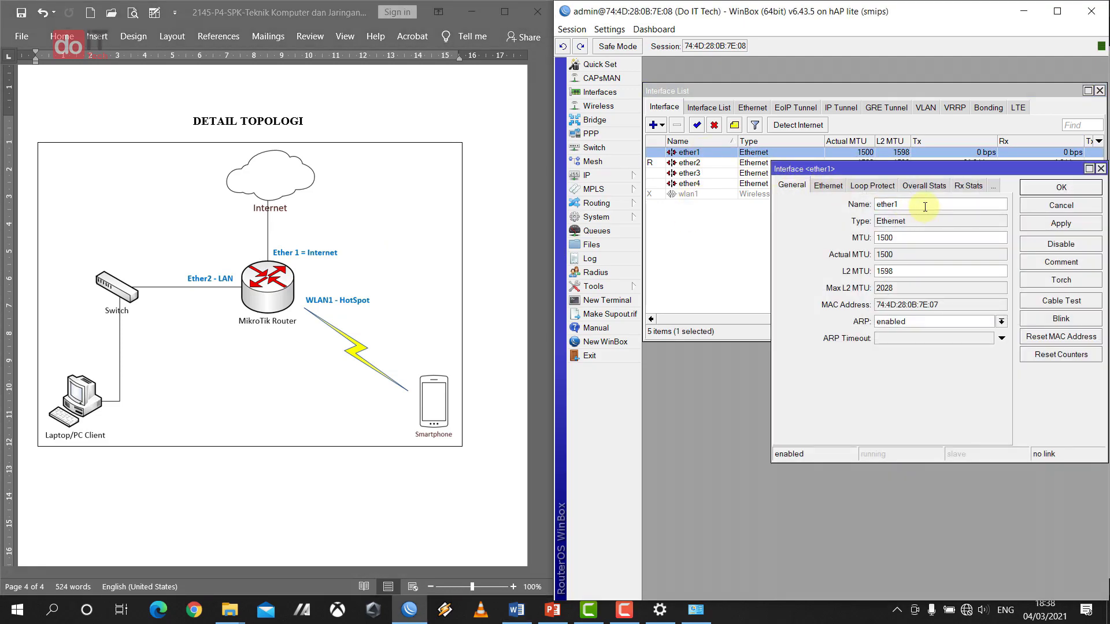
{"action": "left_click", "coordinate": [1100, 169]}
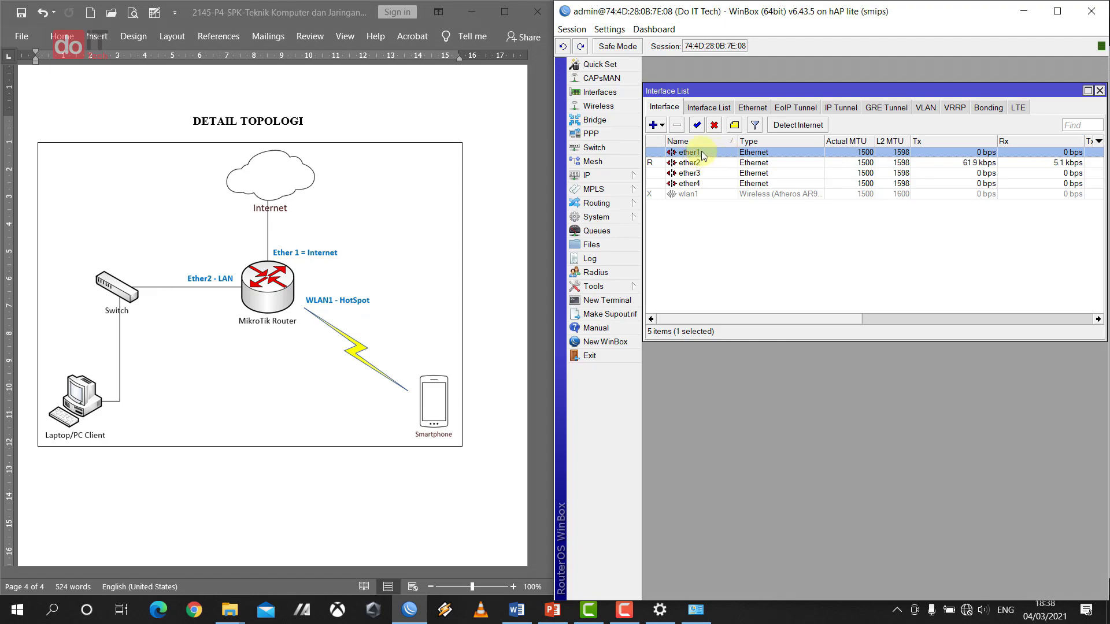
{"action": "double_click", "coordinate": [706, 154]}
{"action": "left_click", "coordinate": [921, 206]}
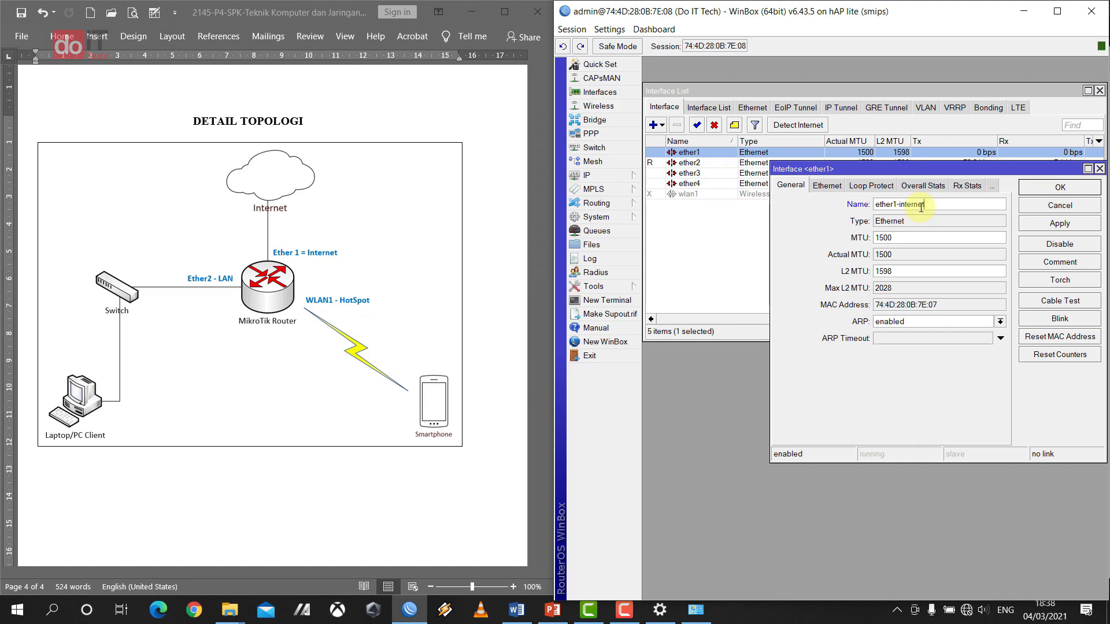
{"action": "left_click", "coordinate": [1064, 188]}
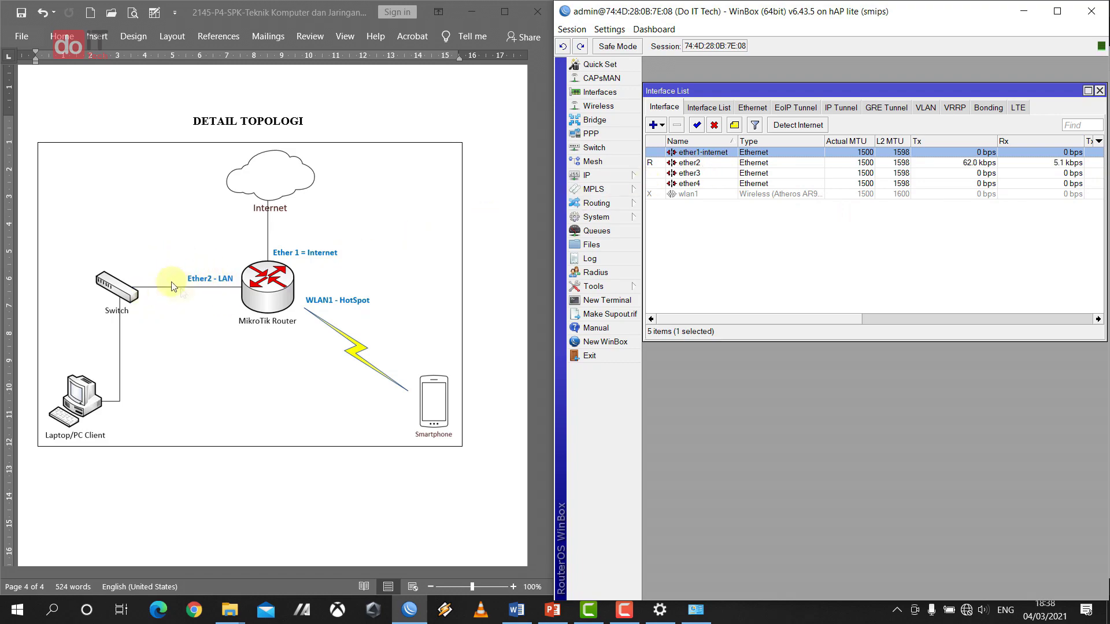
- Rename interface ether2 to ether2-LAN
{"action": "double_click", "coordinate": [689, 162]}
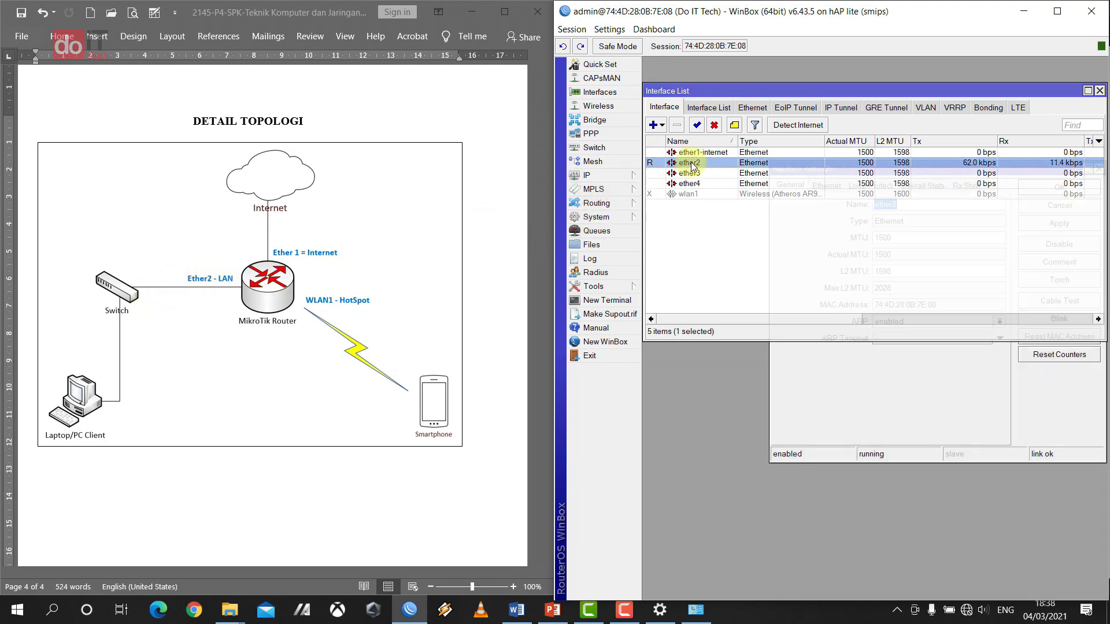
{"action": "left_click", "coordinate": [924, 207]}
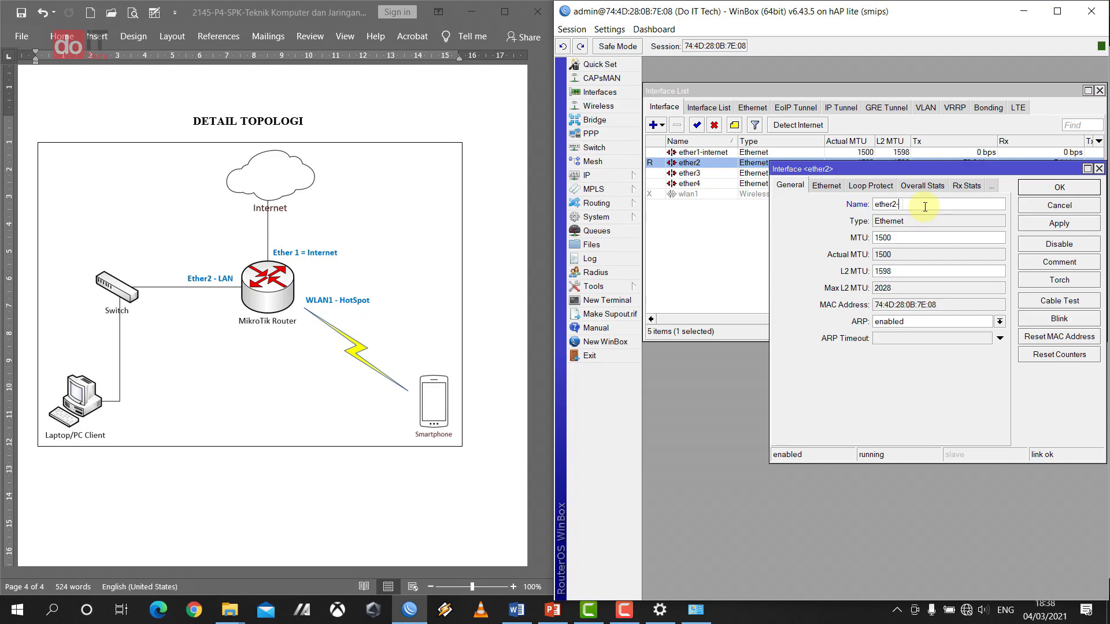
{"action": "left_click", "coordinate": [1029, 191]}
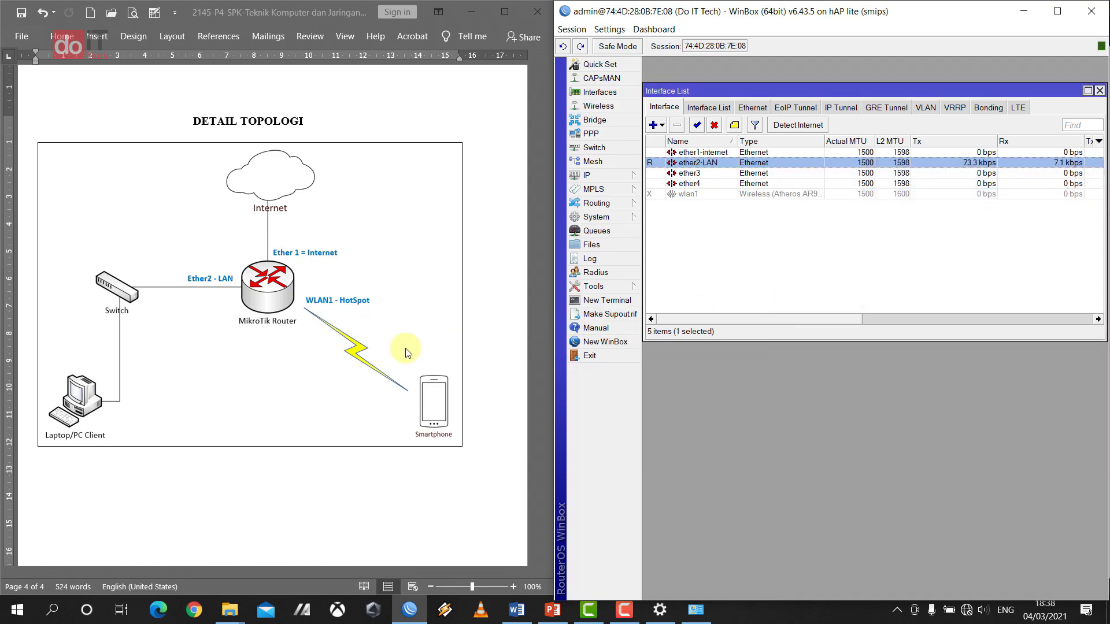
- Enable wlan1, then select ether2-LAN and ether1-internet to inspect them
{"action": "left_click", "coordinate": [691, 195]}
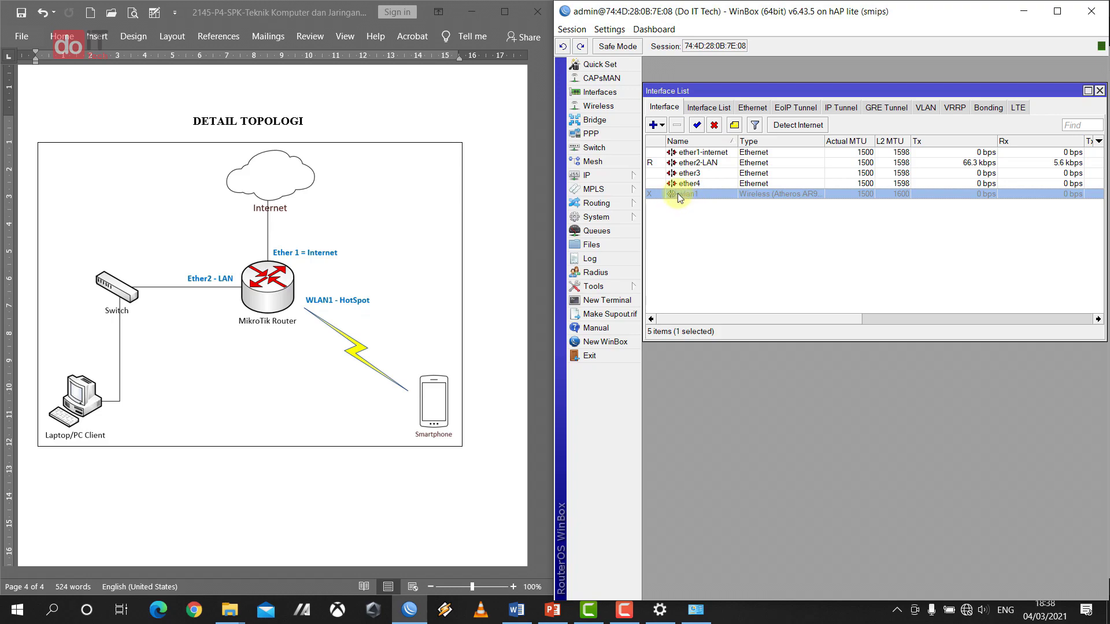
{"action": "left_click", "coordinate": [697, 125]}
{"action": "left_click", "coordinate": [716, 219]}
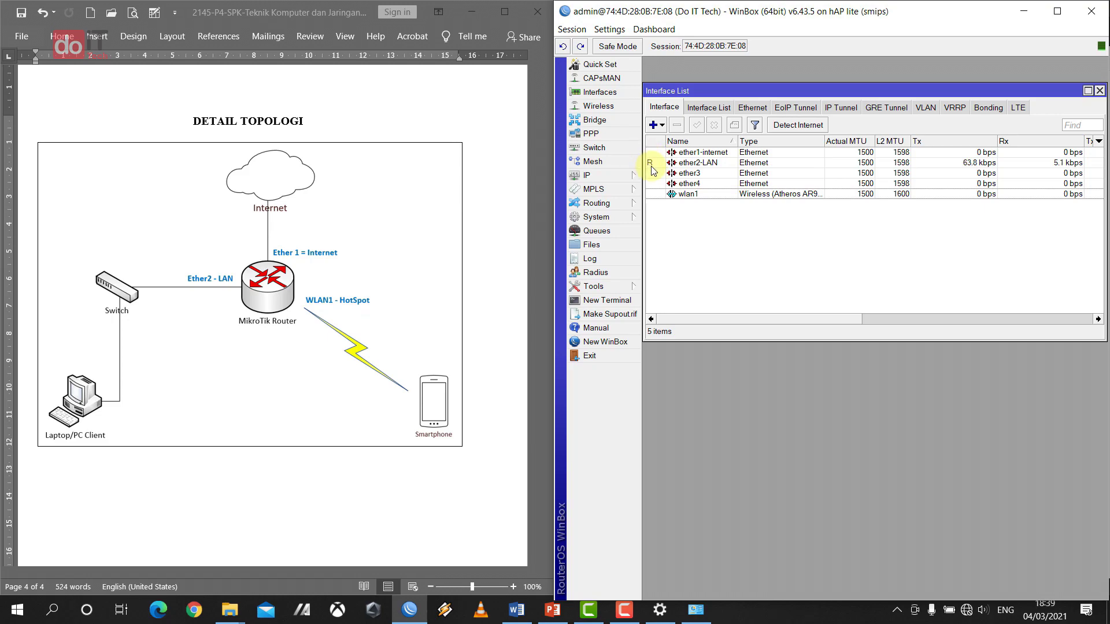
{"action": "left_click", "coordinate": [710, 164]}
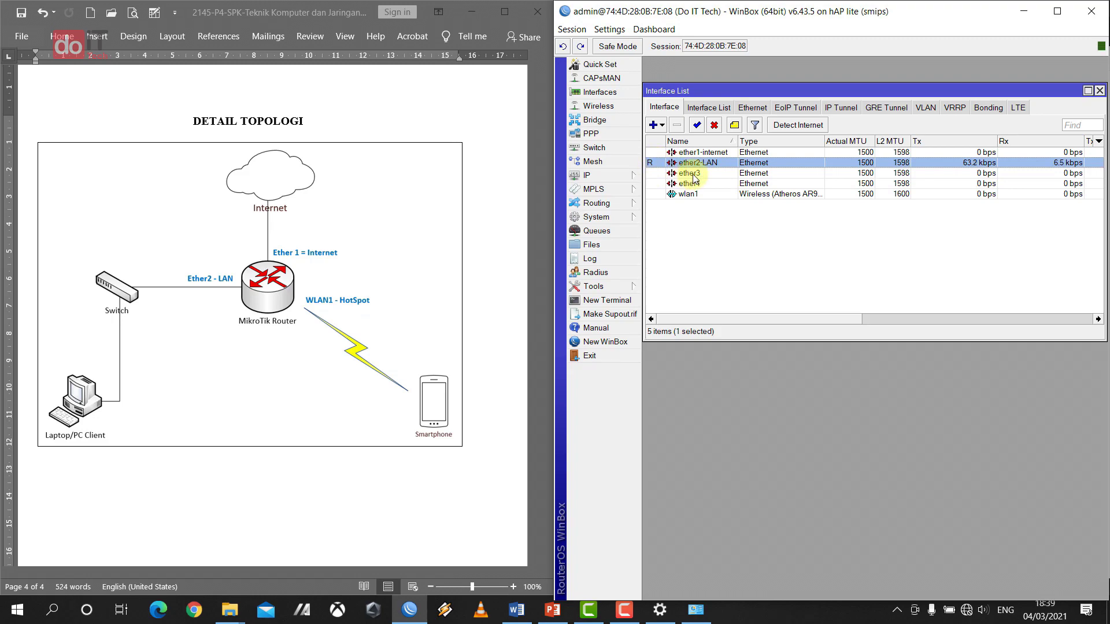
{"action": "left_click", "coordinate": [761, 269]}
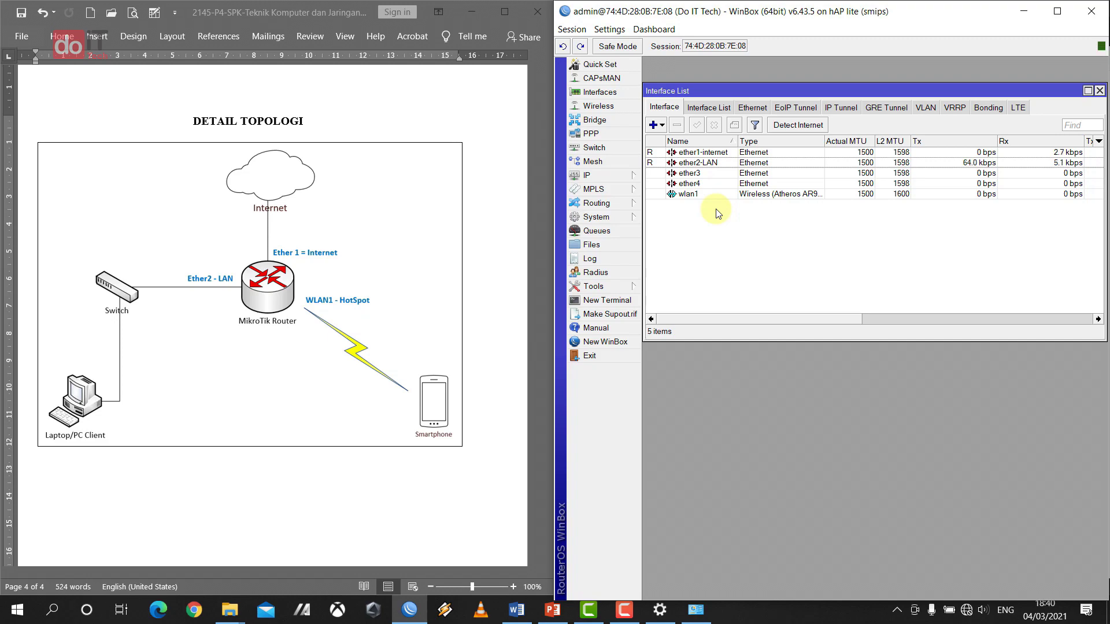
{"action": "left_click", "coordinate": [660, 154]}
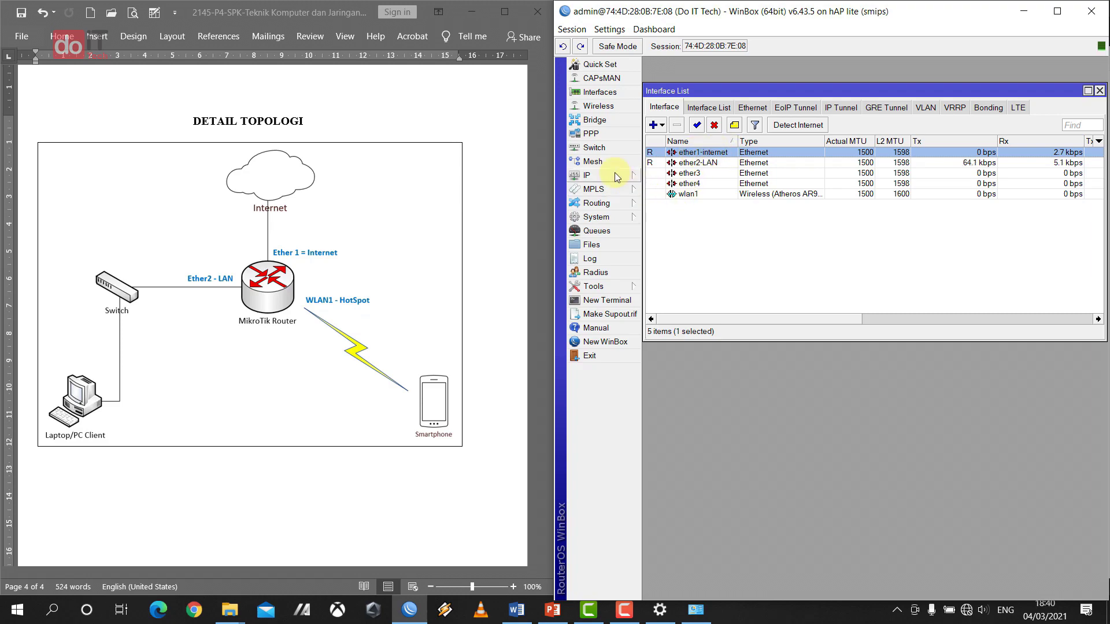
- Scroll up to the task list and highlight item 4, IP Address, in yellow
{"action": "left_click", "coordinate": [442, 150]}
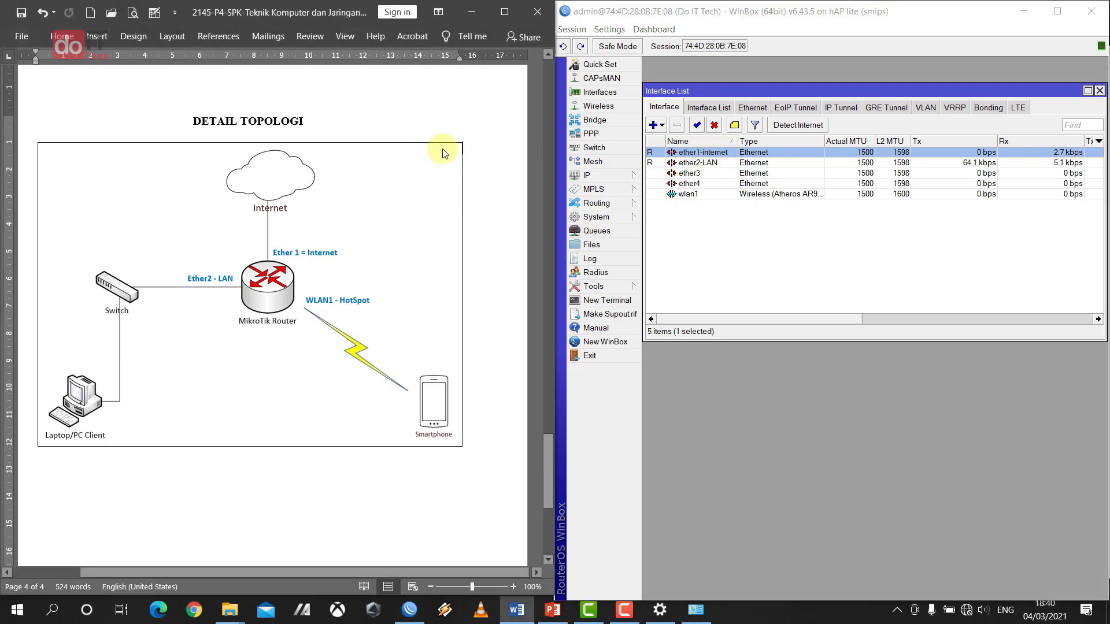
{"action": "scroll", "coordinate": [441, 149], "scroll_direction": "up", "scroll_amount": 5}
{"action": "scroll", "coordinate": [442, 149], "scroll_direction": "up", "scroll_amount": 20}
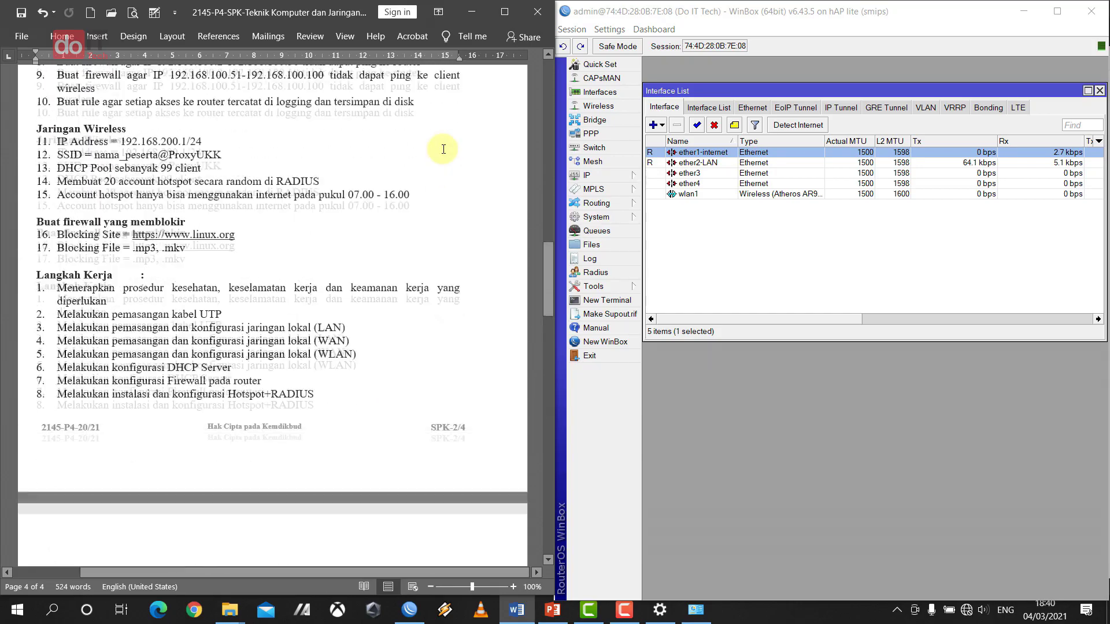
{"action": "scroll", "coordinate": [443, 149], "scroll_direction": "up", "scroll_amount": 3}
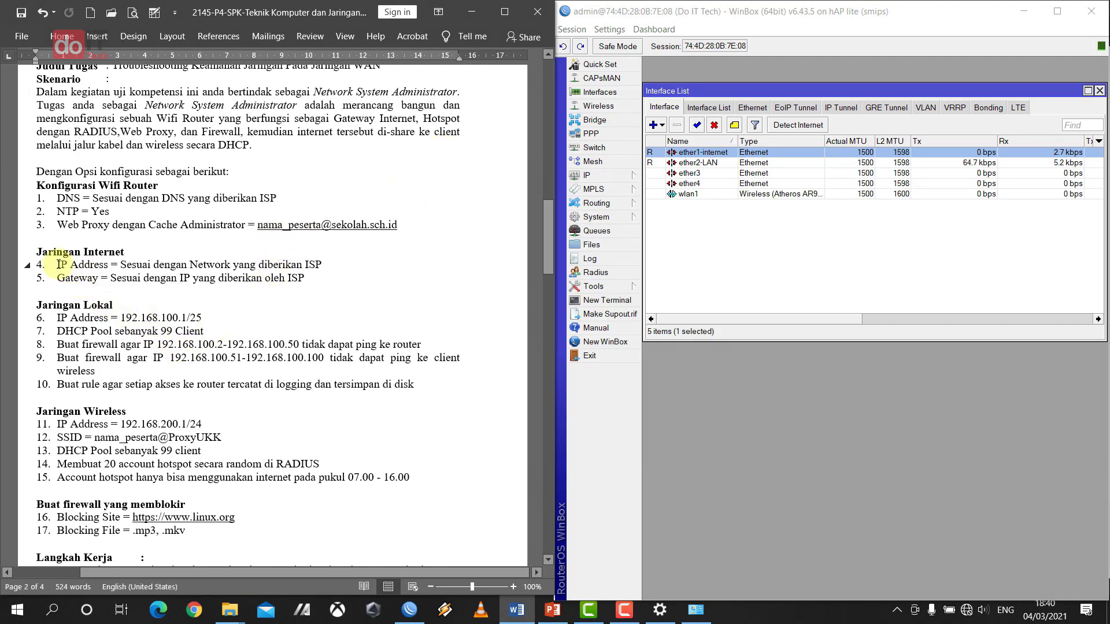
{"action": "left_click_drag", "start_coordinate": [58, 264], "coordinate": [319, 265]}
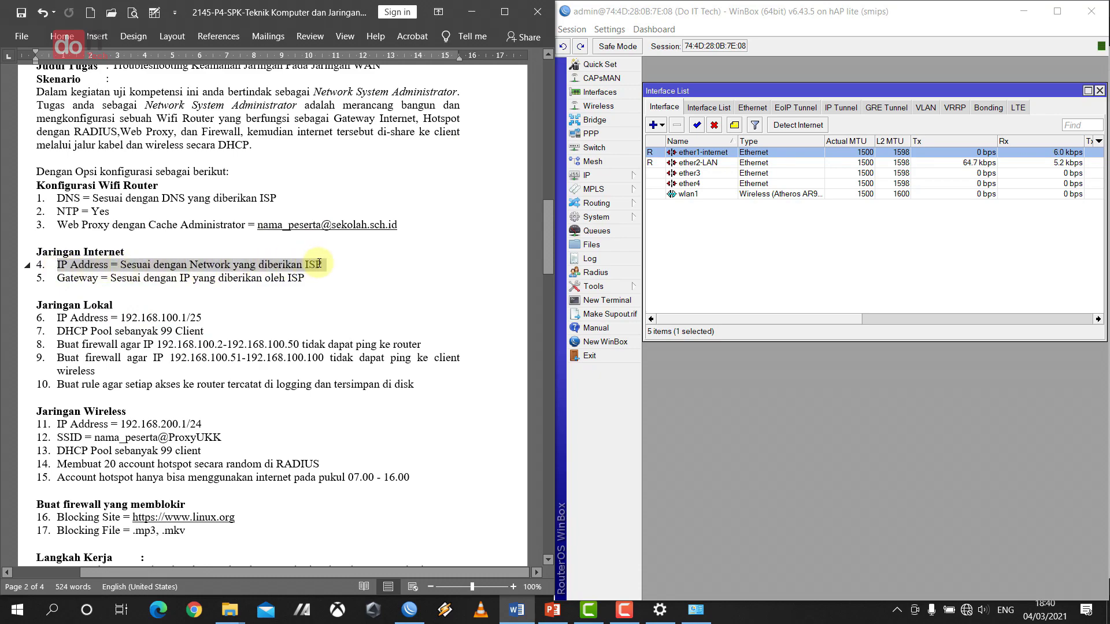
{"action": "left_click", "coordinate": [367, 242]}
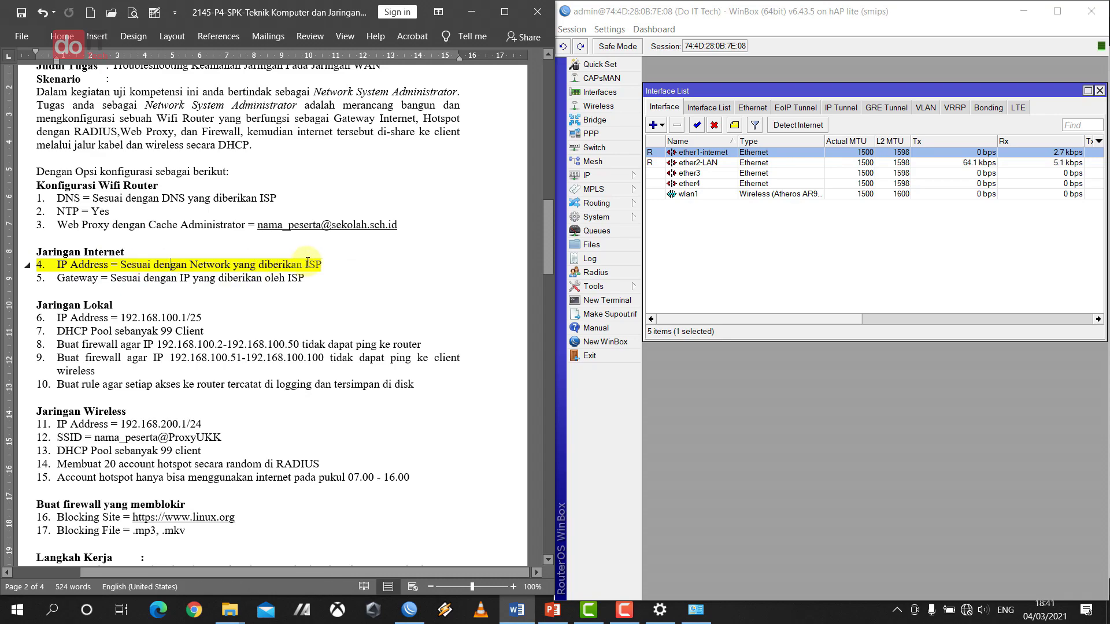
{"action": "left_click", "coordinate": [335, 267]}
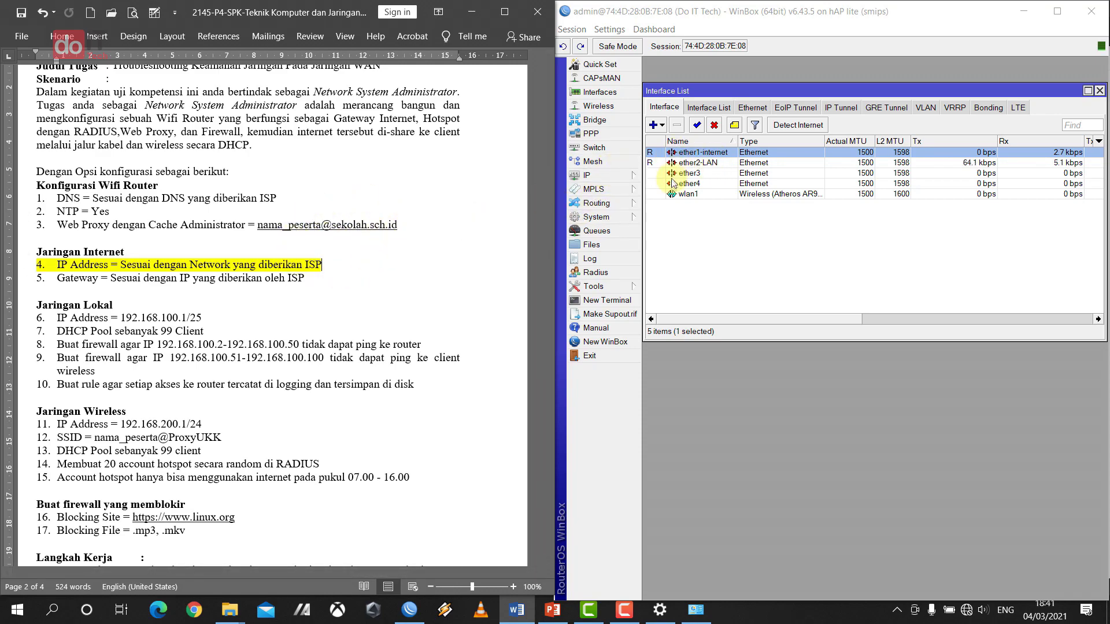
- Highlight task item 5, Gateway, in yellow as well
{"action": "left_click", "coordinate": [44, 279]}
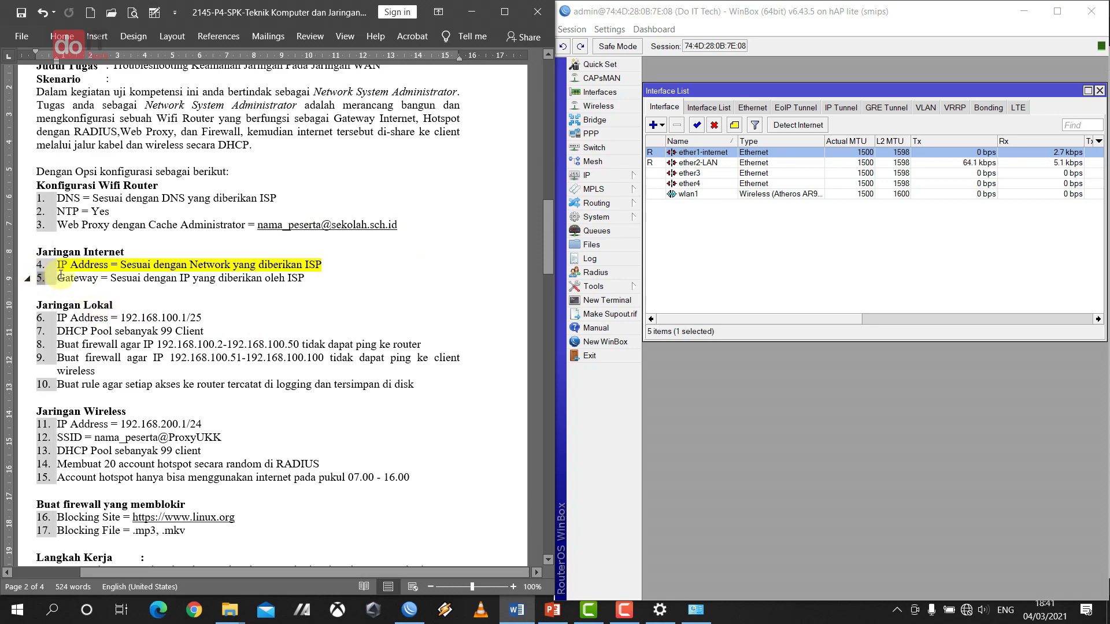
{"action": "left_click_drag", "start_coordinate": [58, 278], "coordinate": [314, 273]}
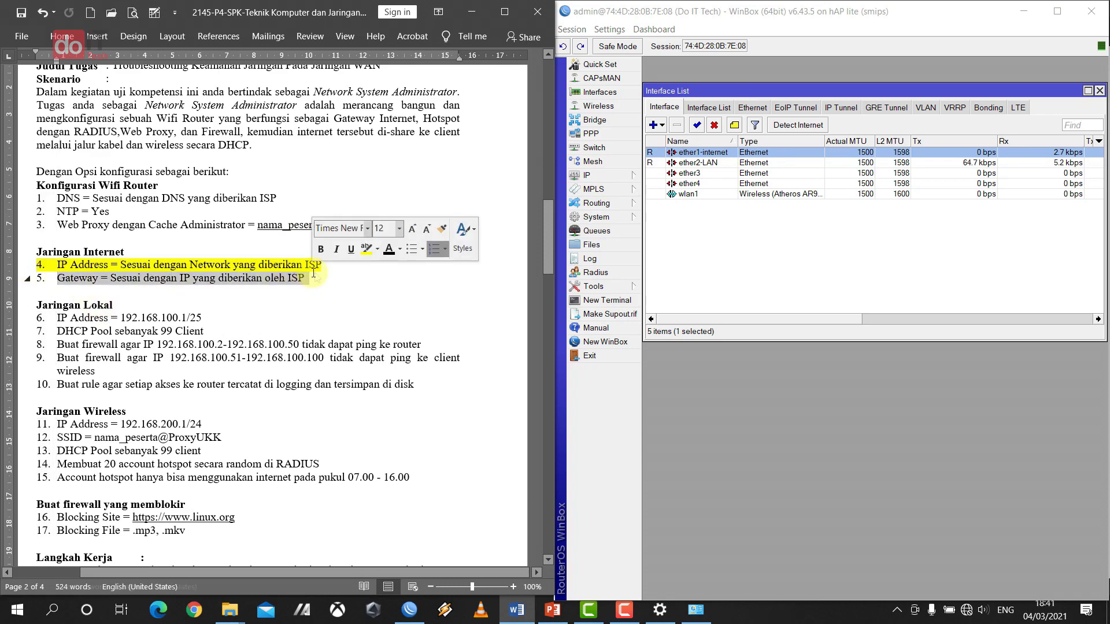
{"action": "left_click", "coordinate": [366, 248]}
{"action": "left_click", "coordinate": [321, 277]}
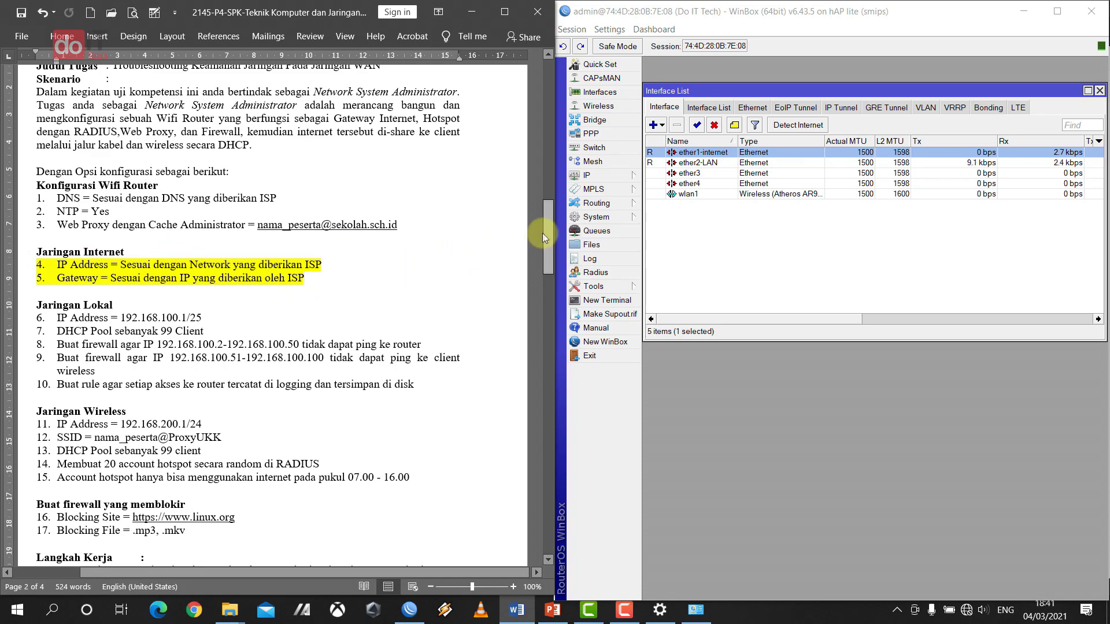
- Add a DHCP client on ether1-internet, enable it, and open a New Terminal
{"action": "left_click", "coordinate": [623, 181]}
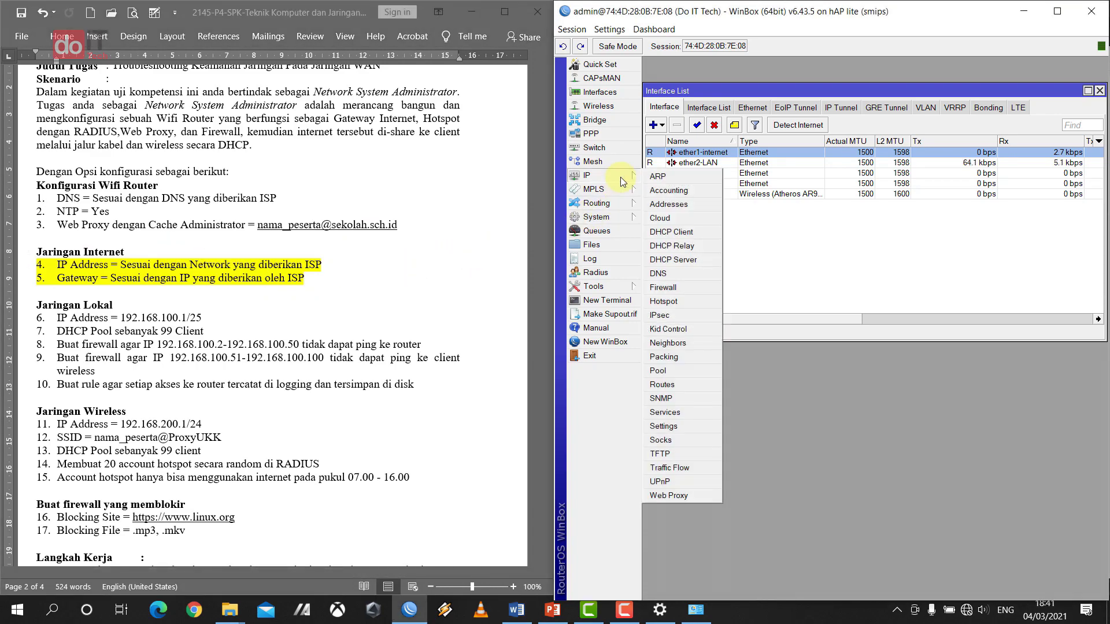
{"action": "left_click", "coordinate": [672, 233]}
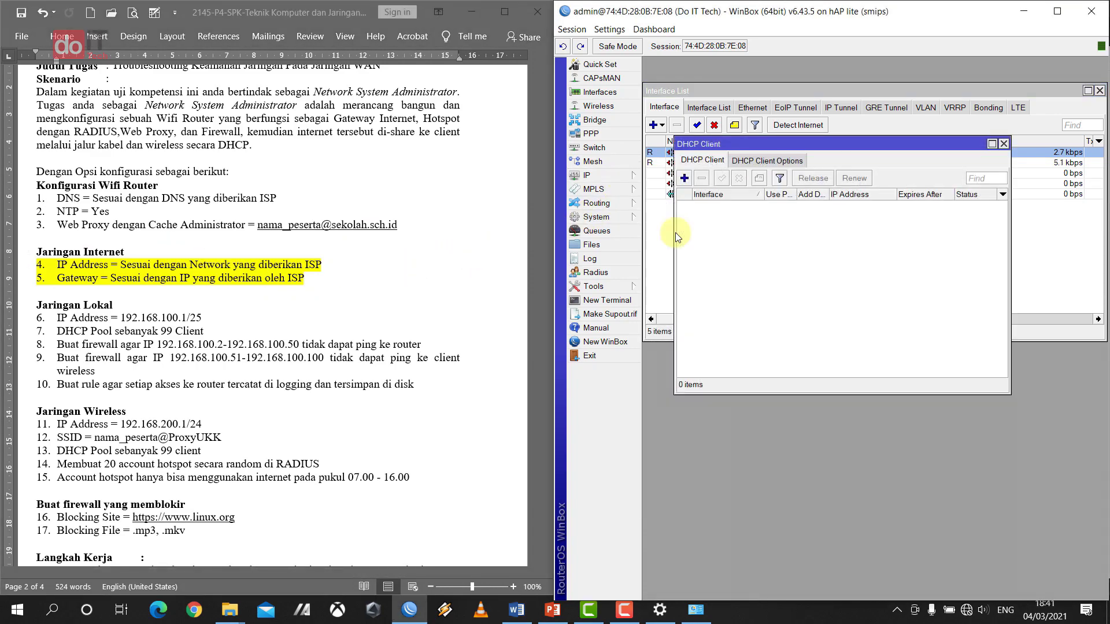
{"action": "left_click", "coordinate": [685, 178]}
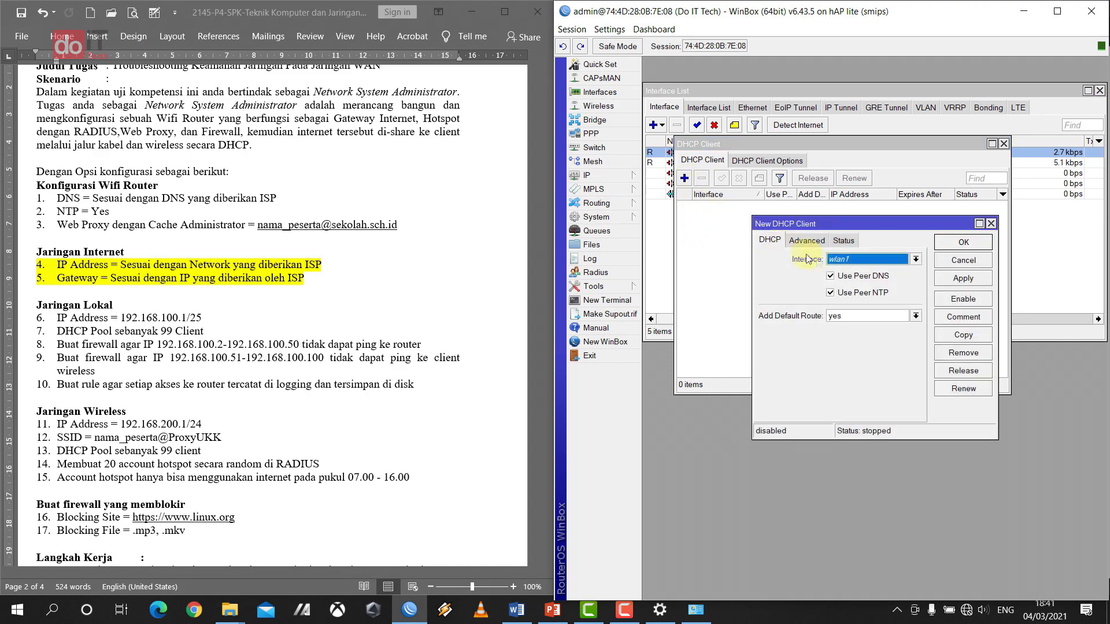
{"action": "left_click", "coordinate": [887, 262]}
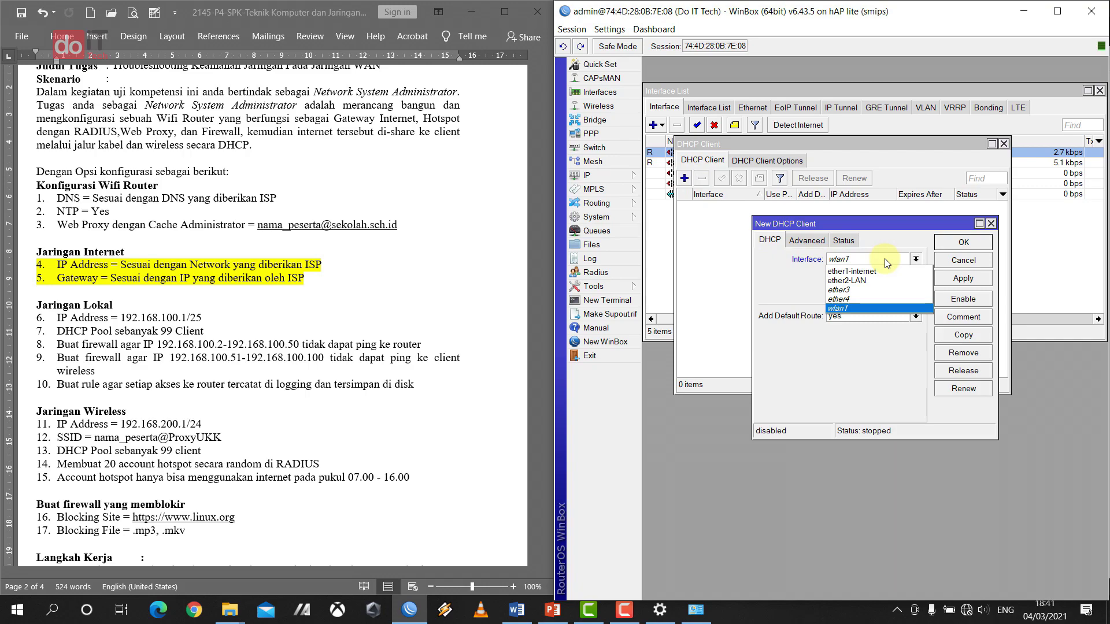
{"action": "left_click", "coordinate": [885, 272]}
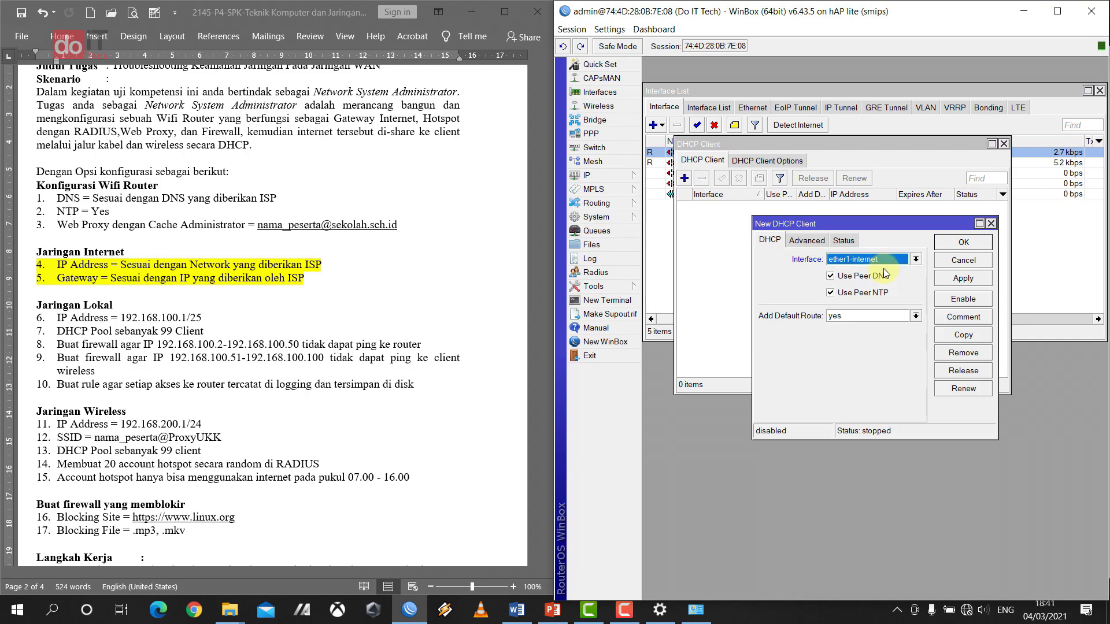
{"action": "left_click", "coordinate": [959, 243]}
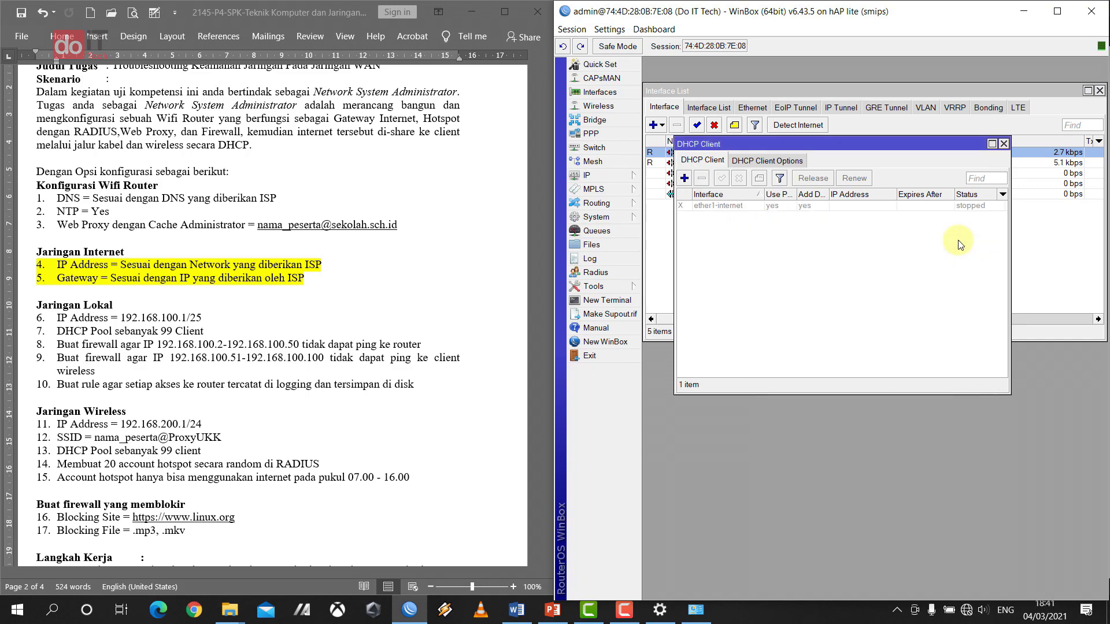
{"action": "left_click", "coordinate": [698, 207]}
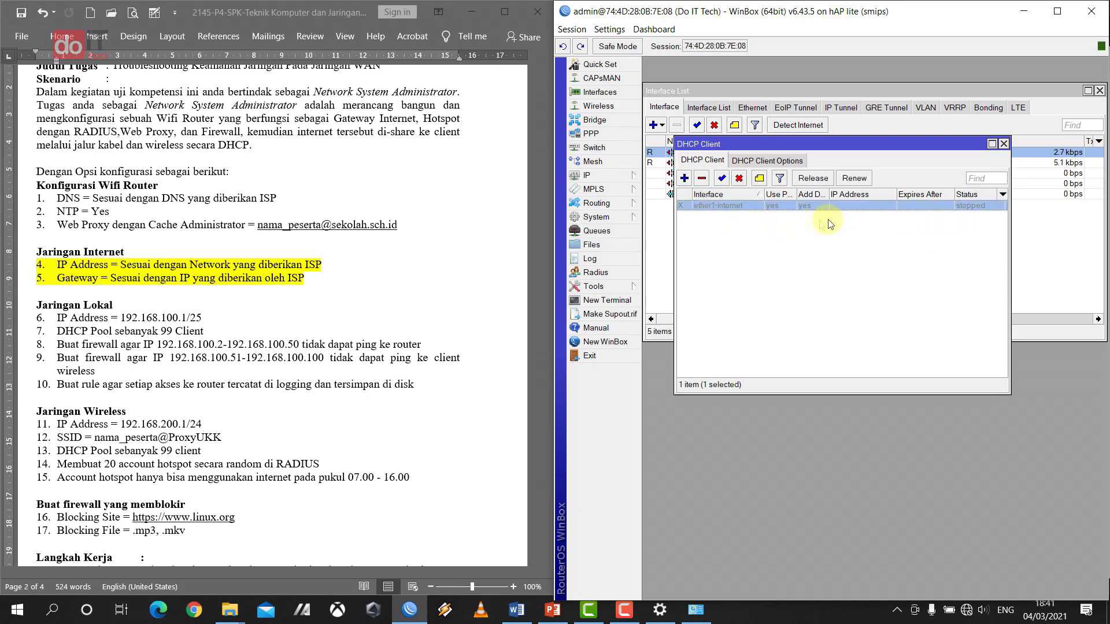
{"action": "left_click", "coordinate": [722, 180]}
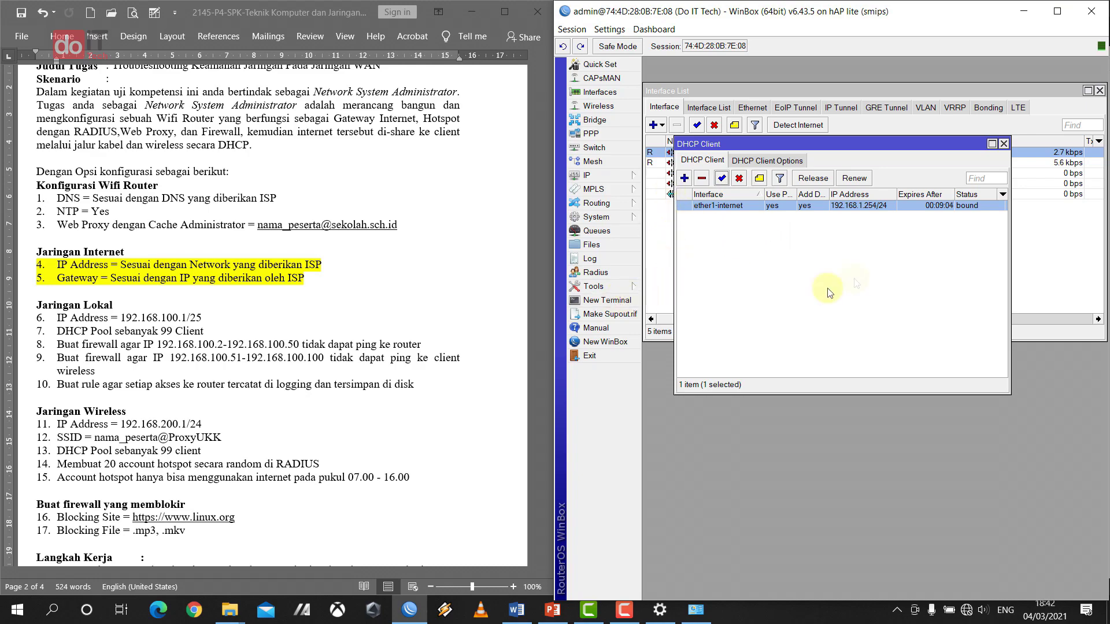
{"action": "left_click", "coordinate": [587, 302]}
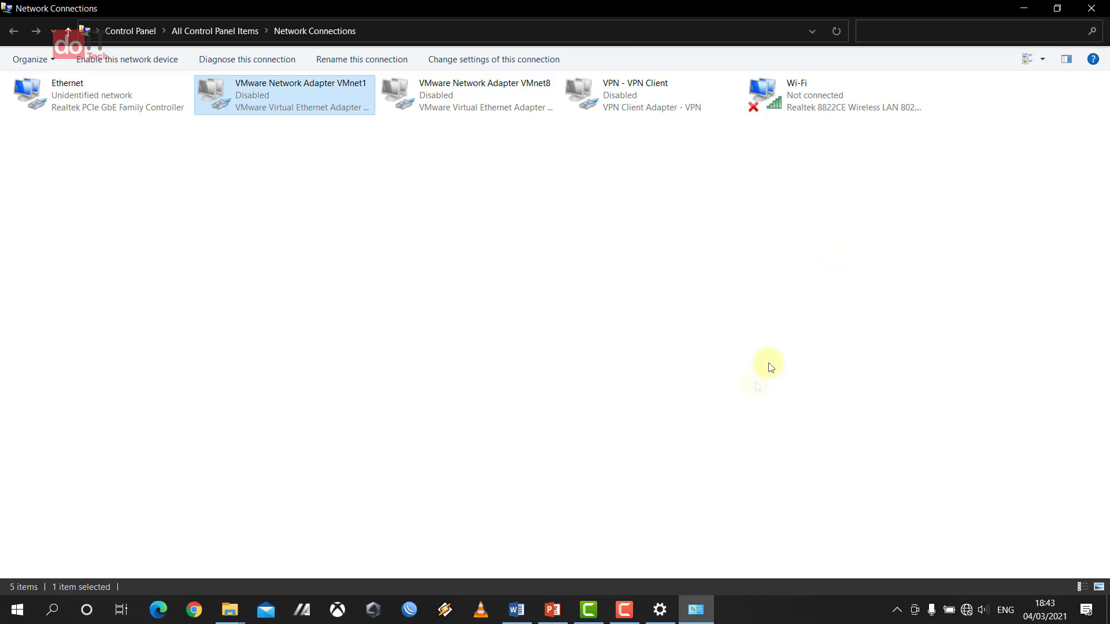
- Leave Network Connections, reopen WinBox, enter the router password and reconnect to the hAP lite
{"action": "left_click", "coordinate": [1024, 8]}
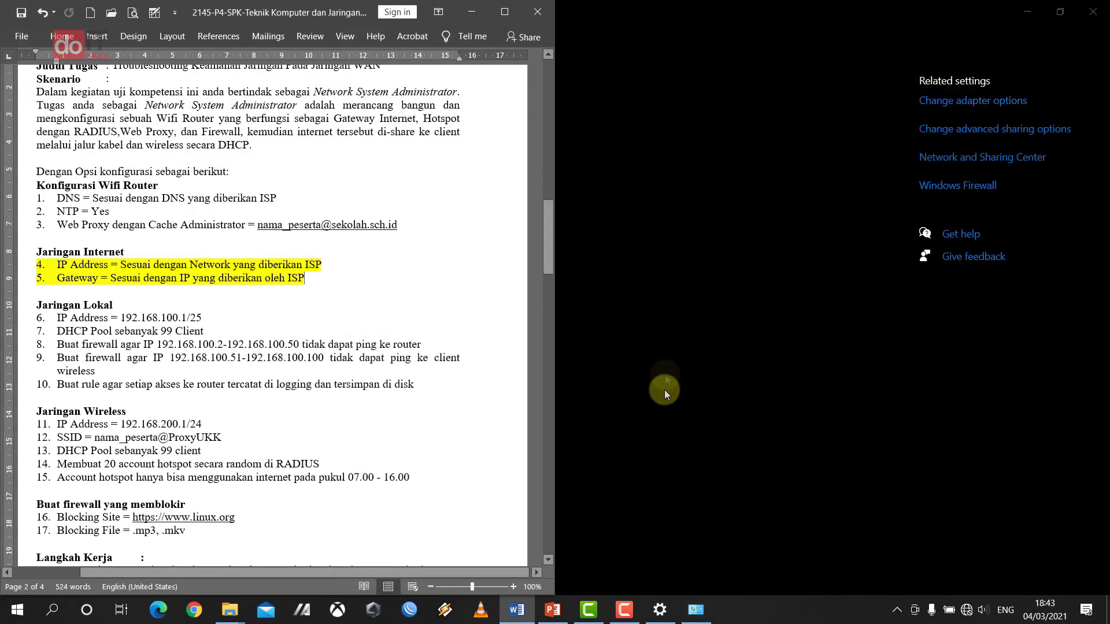
{"action": "left_click", "coordinate": [410, 610]}
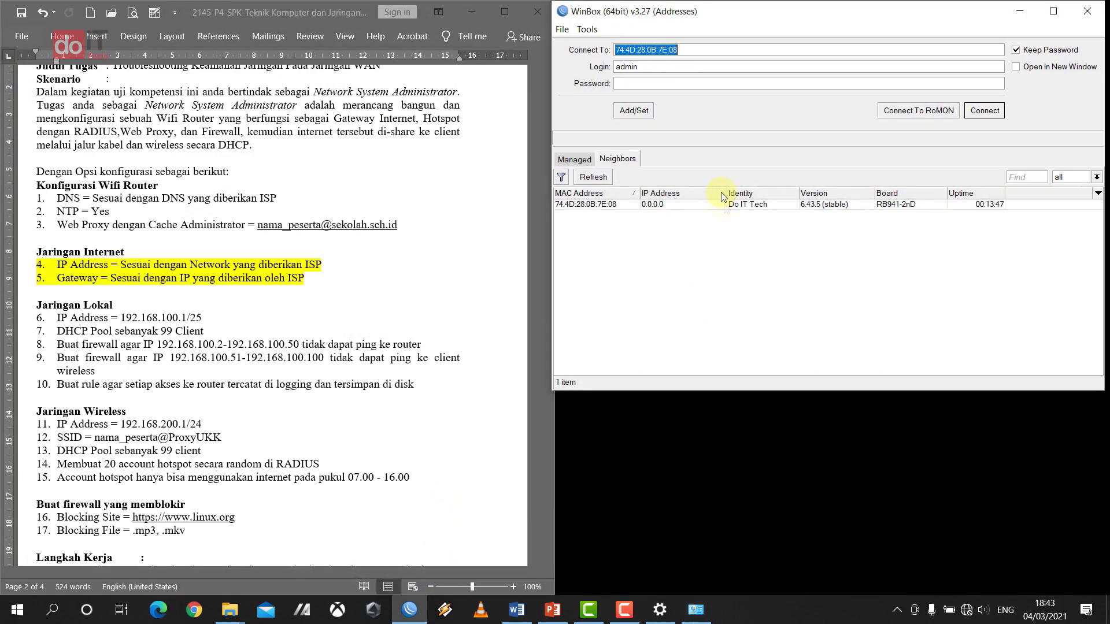
{"action": "left_click_drag", "start_coordinate": [771, 391], "coordinate": [772, 595]}
{"action": "left_click", "coordinate": [707, 68]}
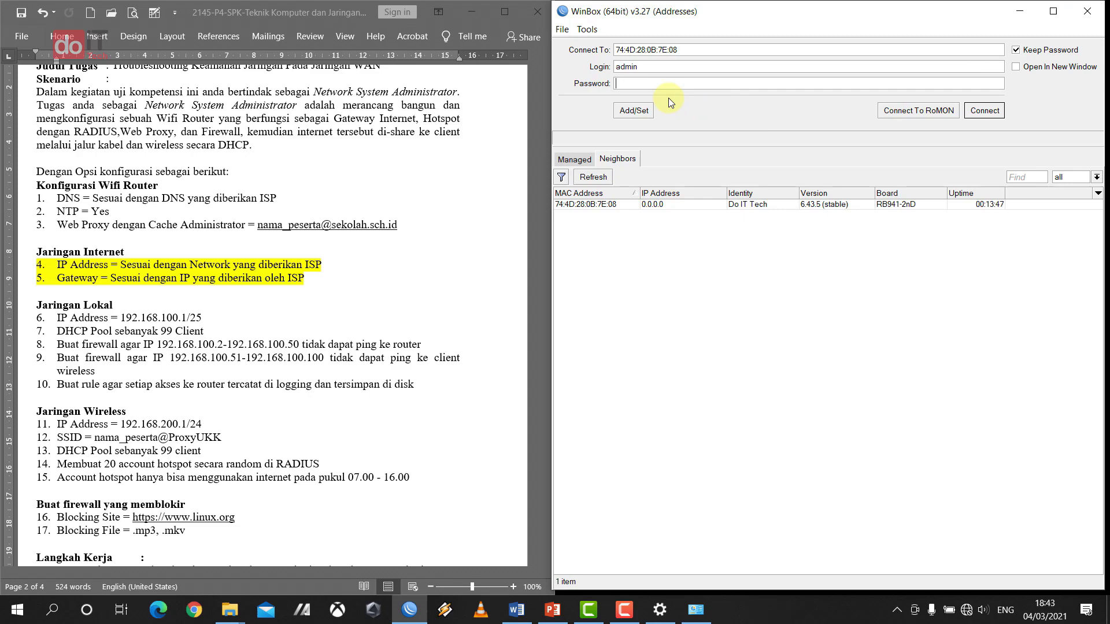
{"action": "type", "text": "*****"}
{"action": "left_click", "coordinate": [984, 111]}
{"action": "left_click", "coordinate": [1004, 124]}
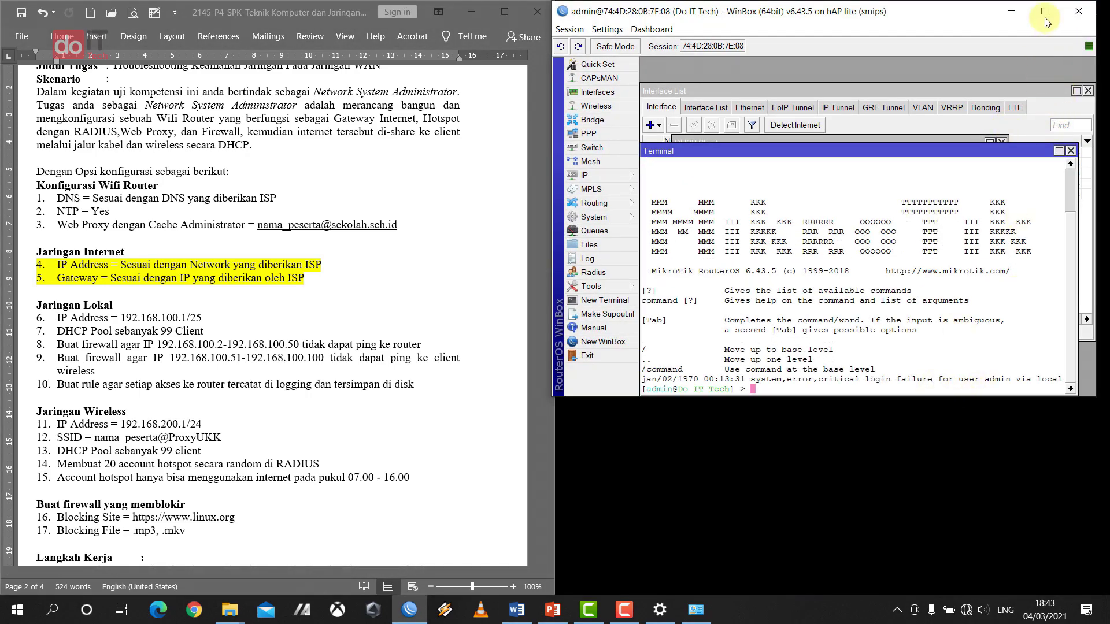
{"action": "left_click_drag", "start_coordinate": [910, 396], "coordinate": [913, 591]}
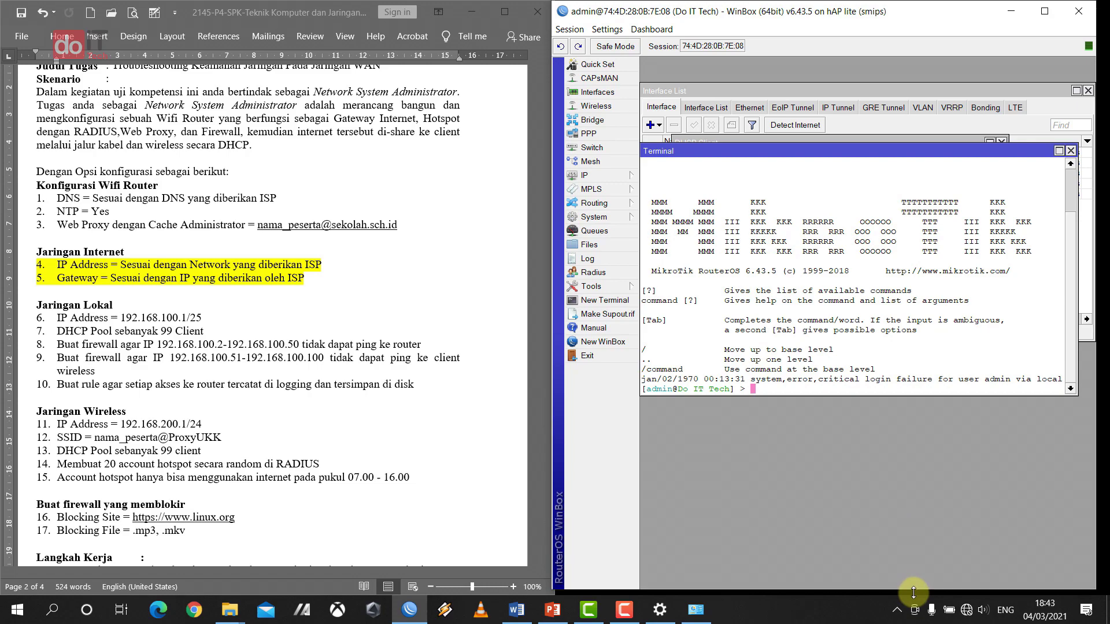
- In a fresh terminal, ping google.com, stop it with Ctrl+C, and close the terminal
{"action": "left_click", "coordinate": [1070, 151]}
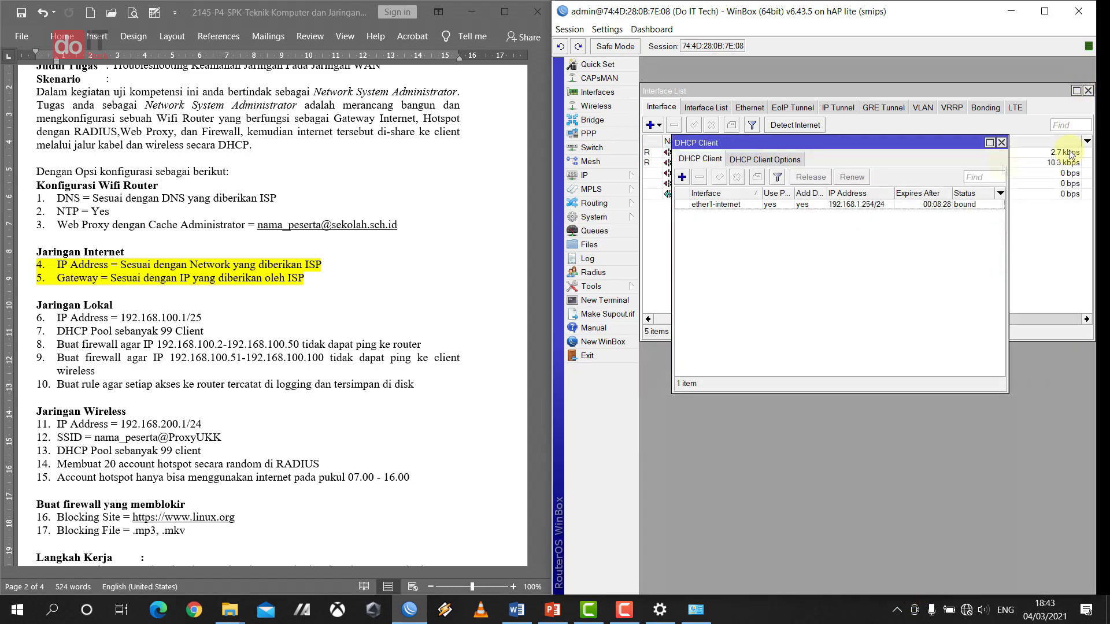
{"action": "left_click_drag", "start_coordinate": [768, 141], "coordinate": [793, 125]}
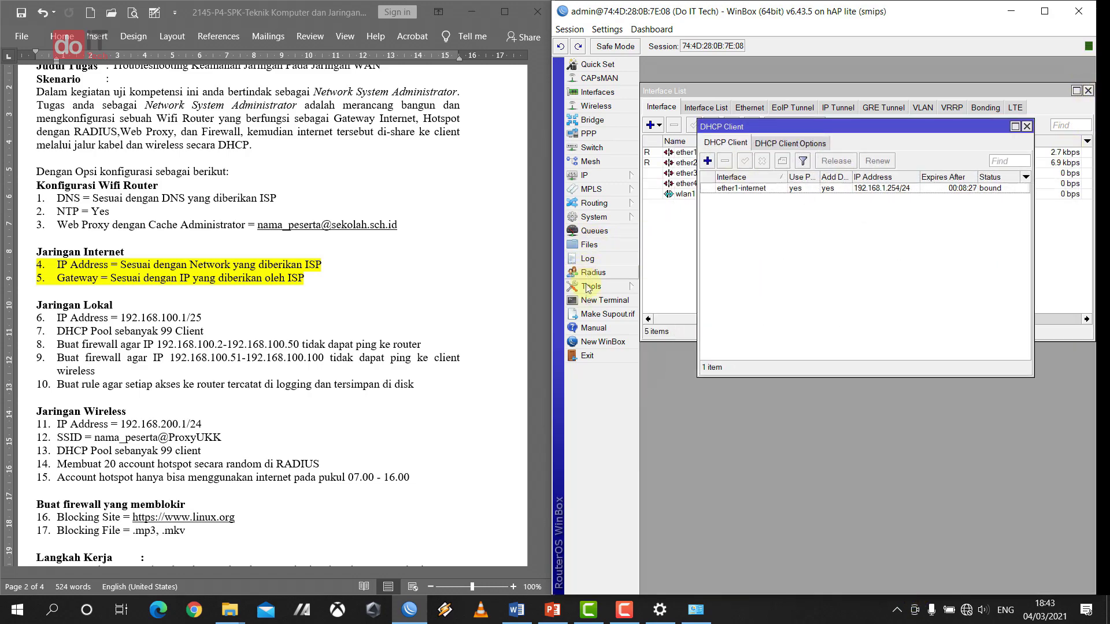
{"action": "left_click", "coordinate": [601, 300]}
{"action": "left_click_drag", "start_coordinate": [846, 150], "coordinate": [853, 135]}
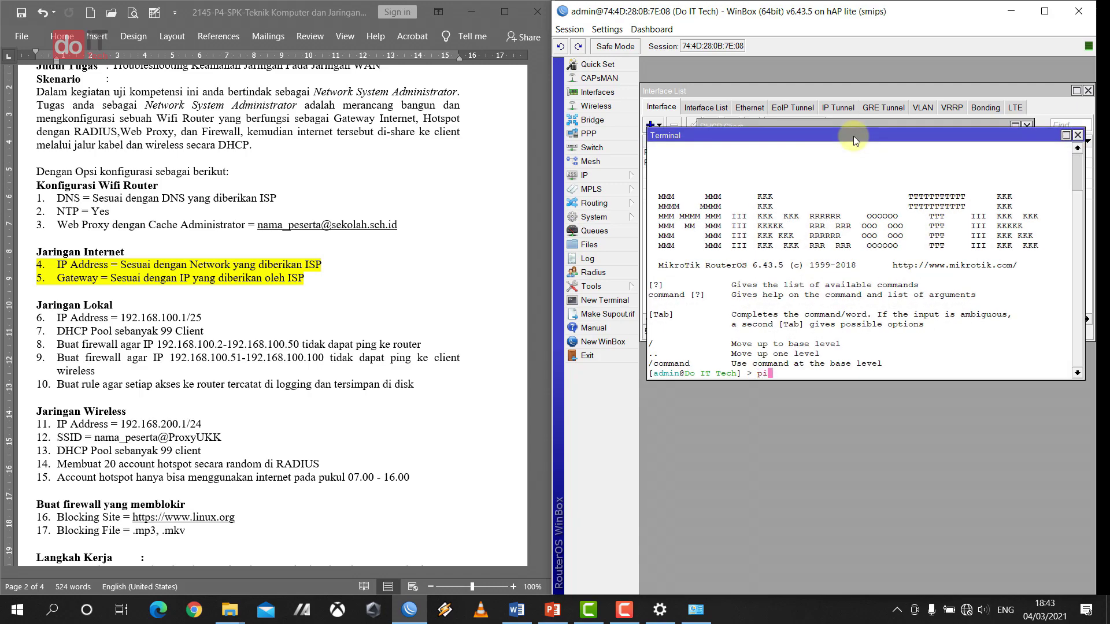
{"action": "type", "text": "ping google.com"}
{"action": "key", "text": "Return"}
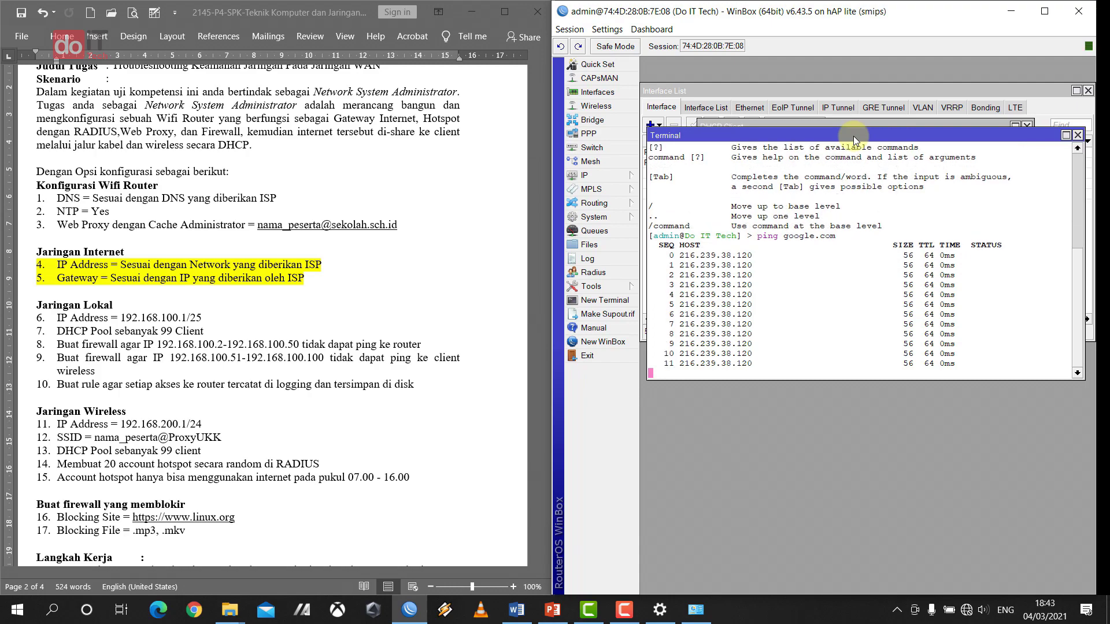
{"action": "key", "text": "ctrl+c"}
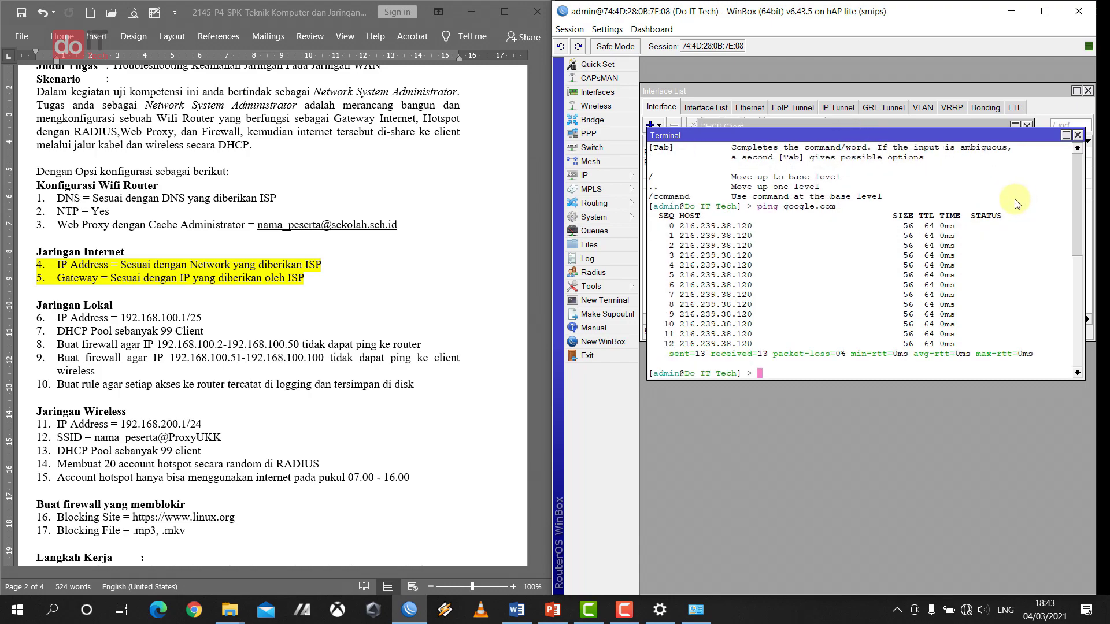
{"action": "left_click", "coordinate": [1077, 135]}
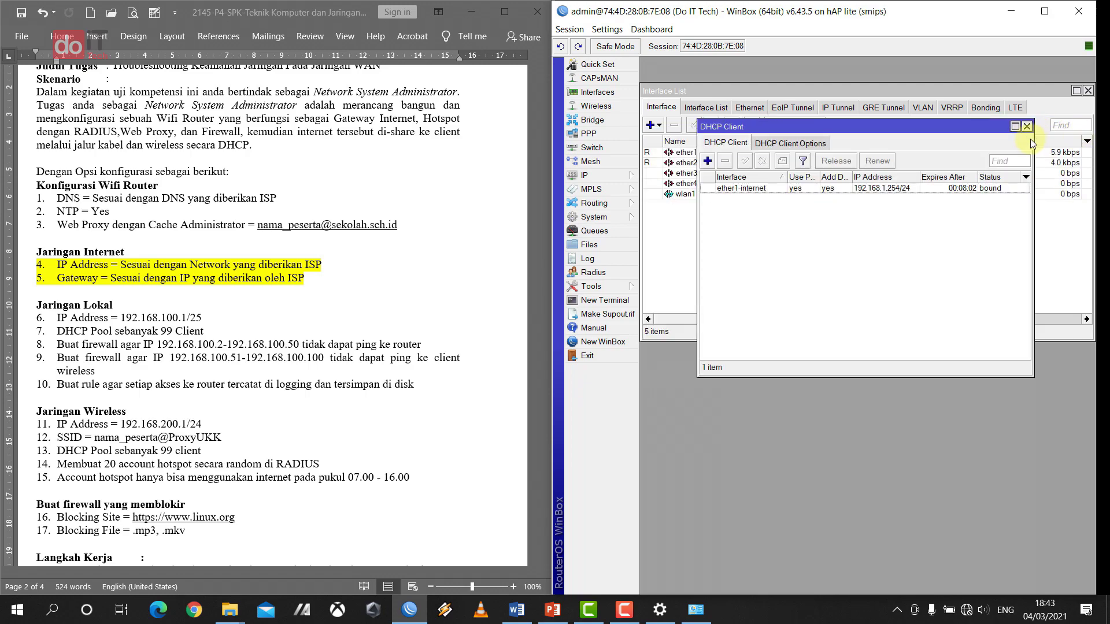
- Add the IP address 192.168.100.1/25 on ether2-LAN via IP > Addresses
{"action": "left_click", "coordinate": [599, 174]}
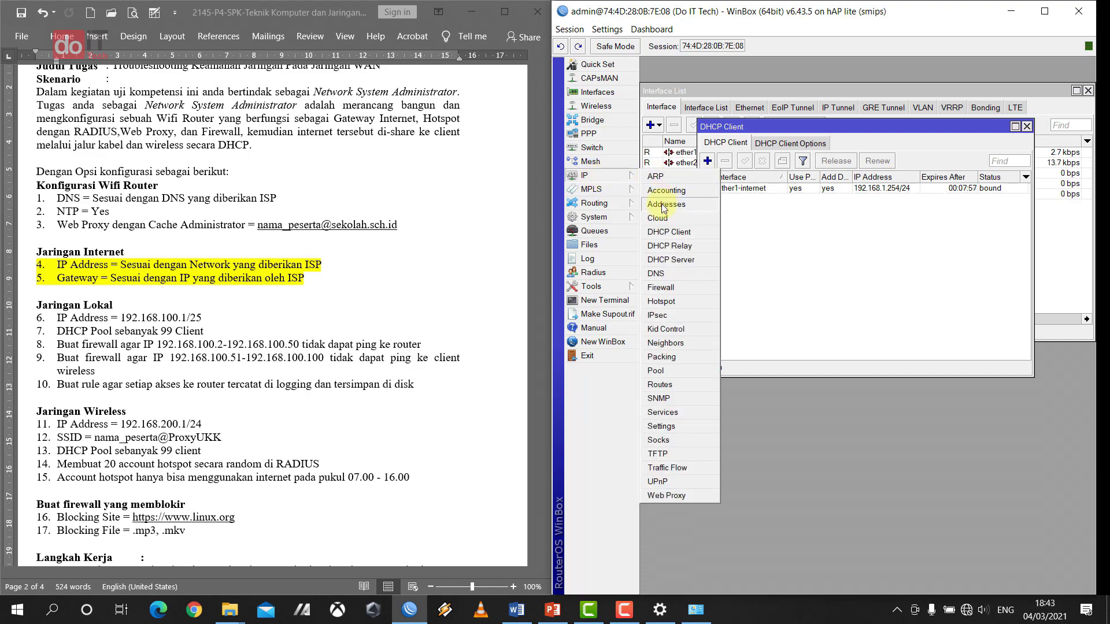
{"action": "left_click", "coordinate": [689, 207]}
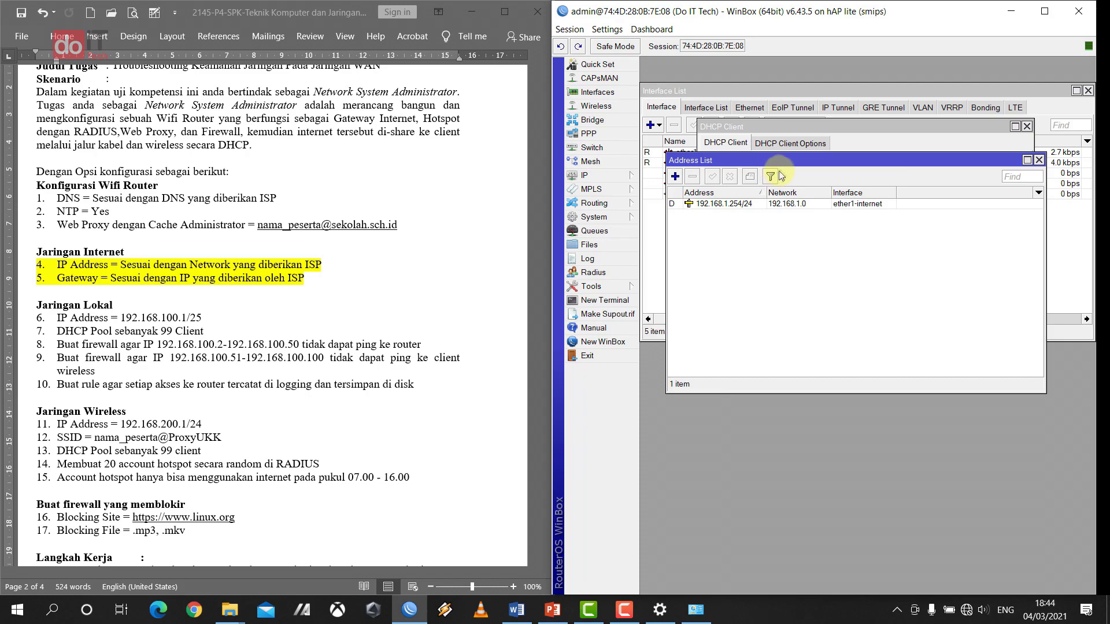
{"action": "left_click_drag", "start_coordinate": [786, 159], "coordinate": [783, 127]}
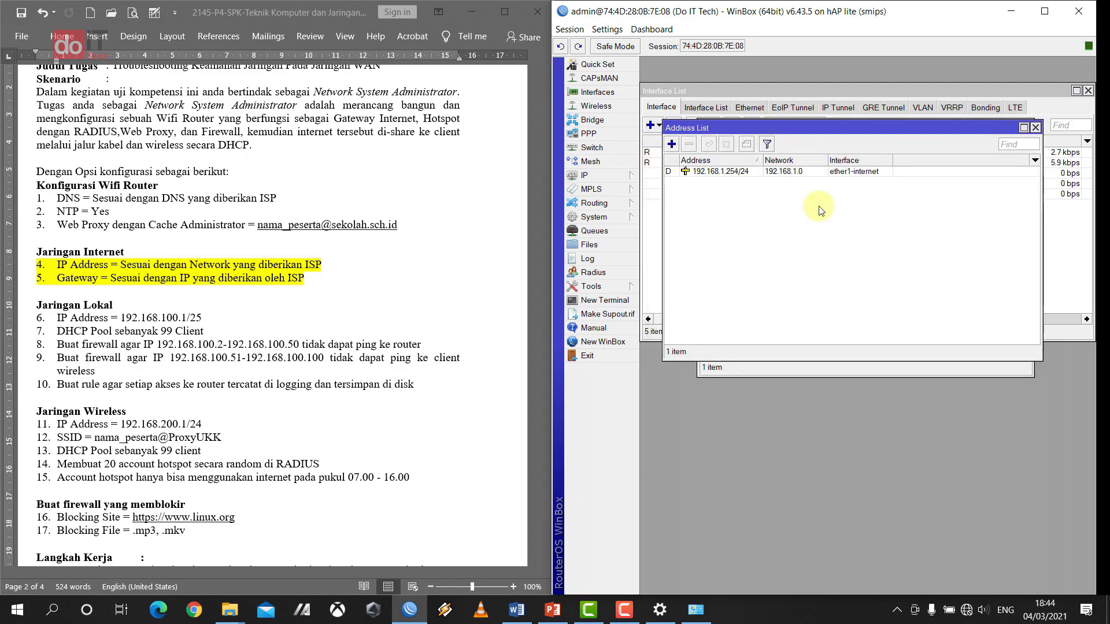
{"action": "left_click", "coordinate": [671, 144]}
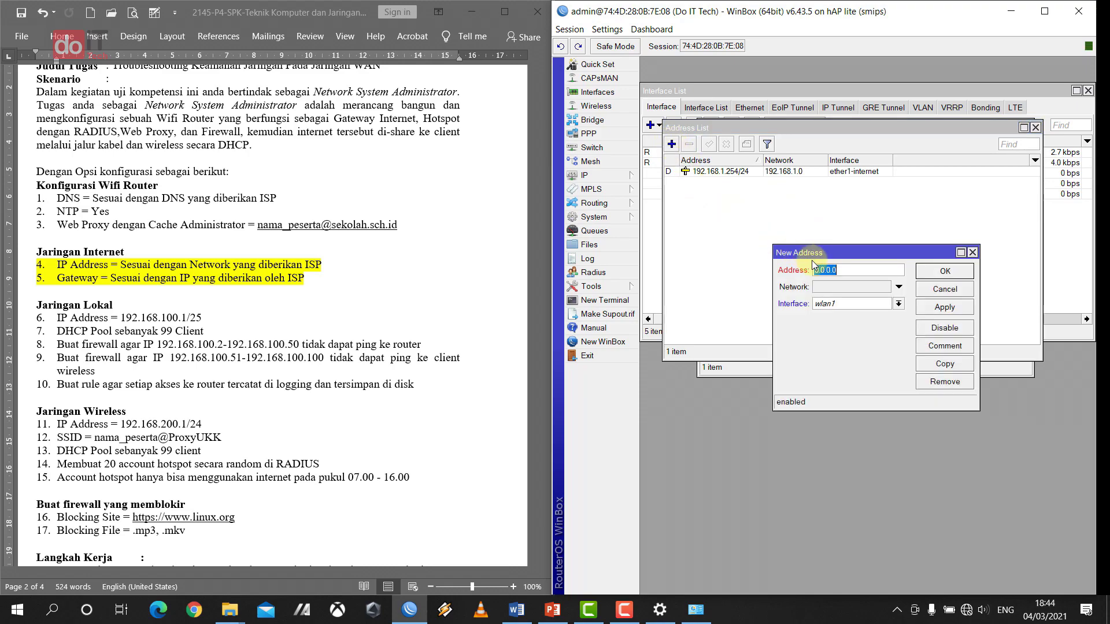
{"action": "left_click", "coordinate": [856, 271]}
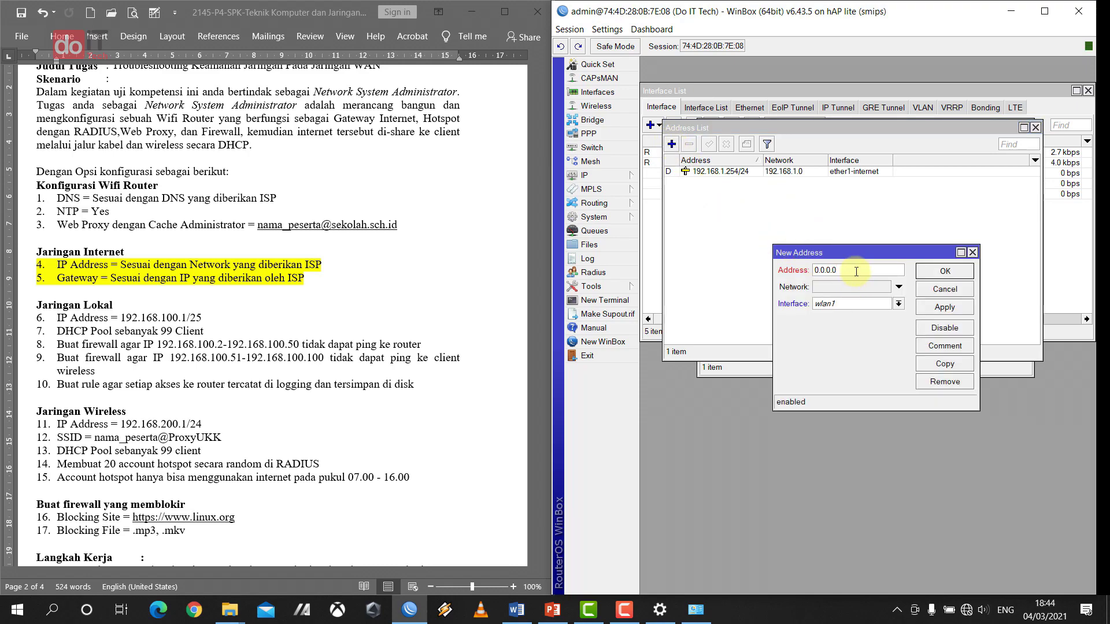
{"action": "left_click_drag", "start_coordinate": [855, 271], "coordinate": [768, 273]}
{"action": "type", "text": "192.168.100.1/25"}
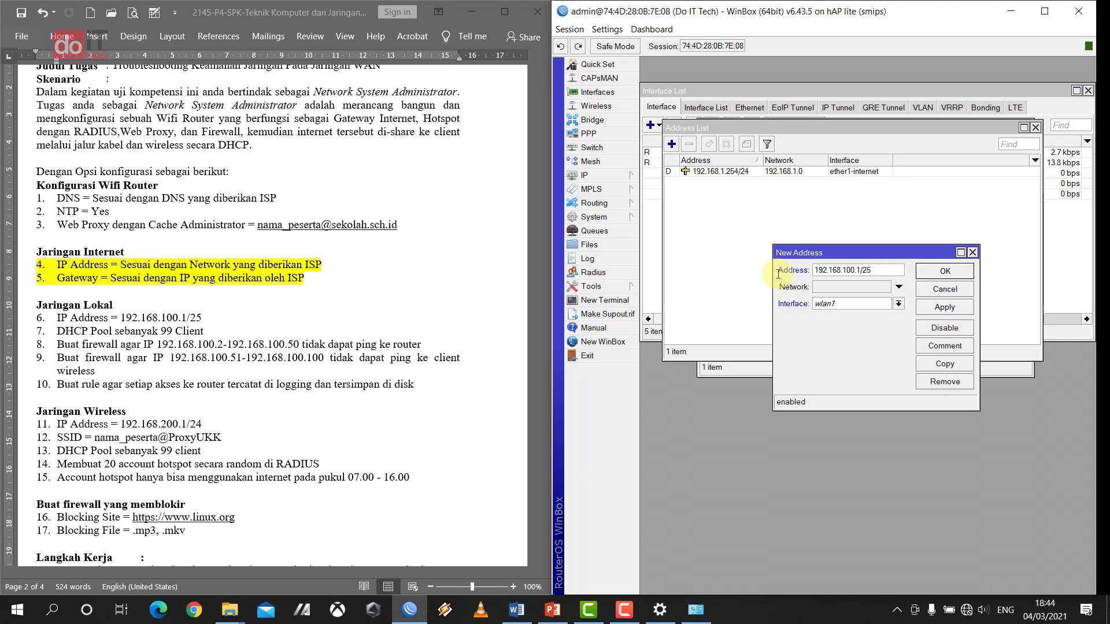
{"action": "left_click", "coordinate": [869, 304]}
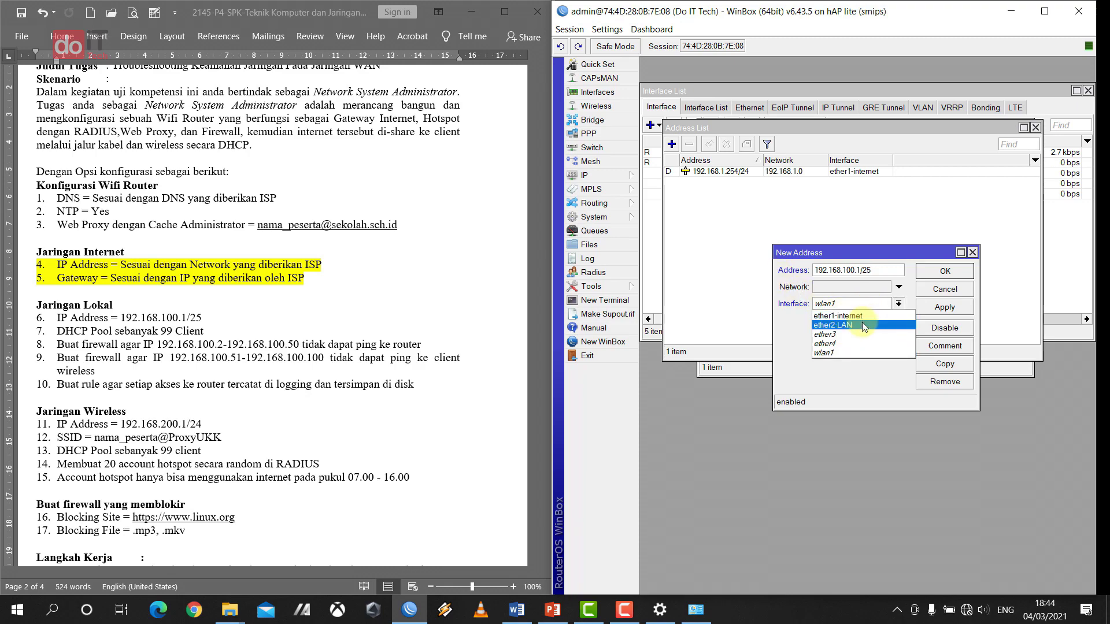
{"action": "left_click", "coordinate": [862, 323]}
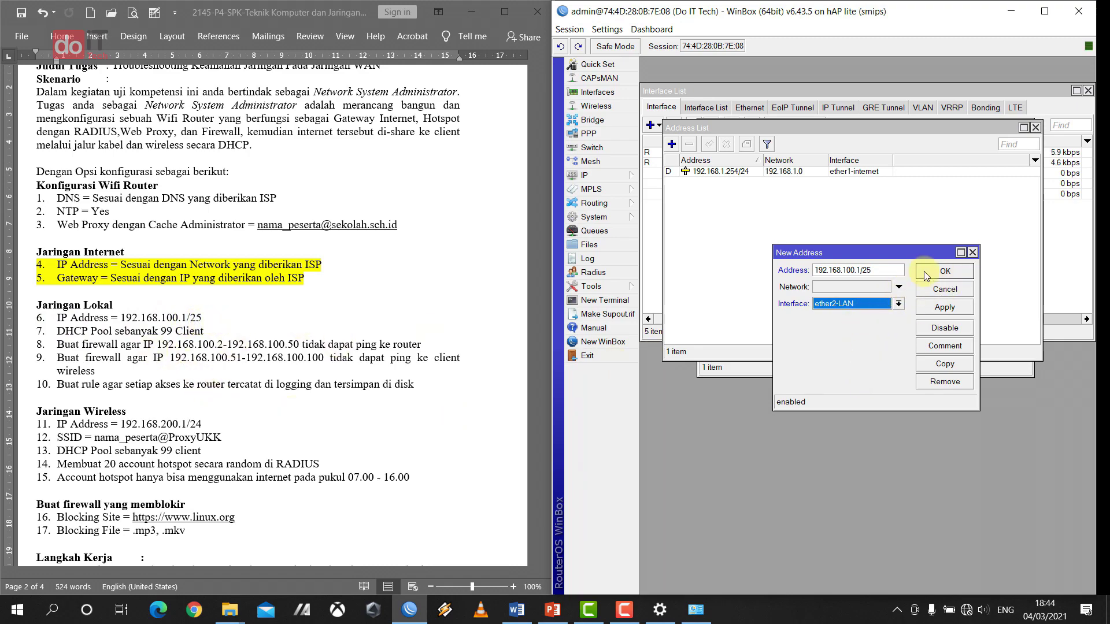
{"action": "left_click", "coordinate": [962, 274]}
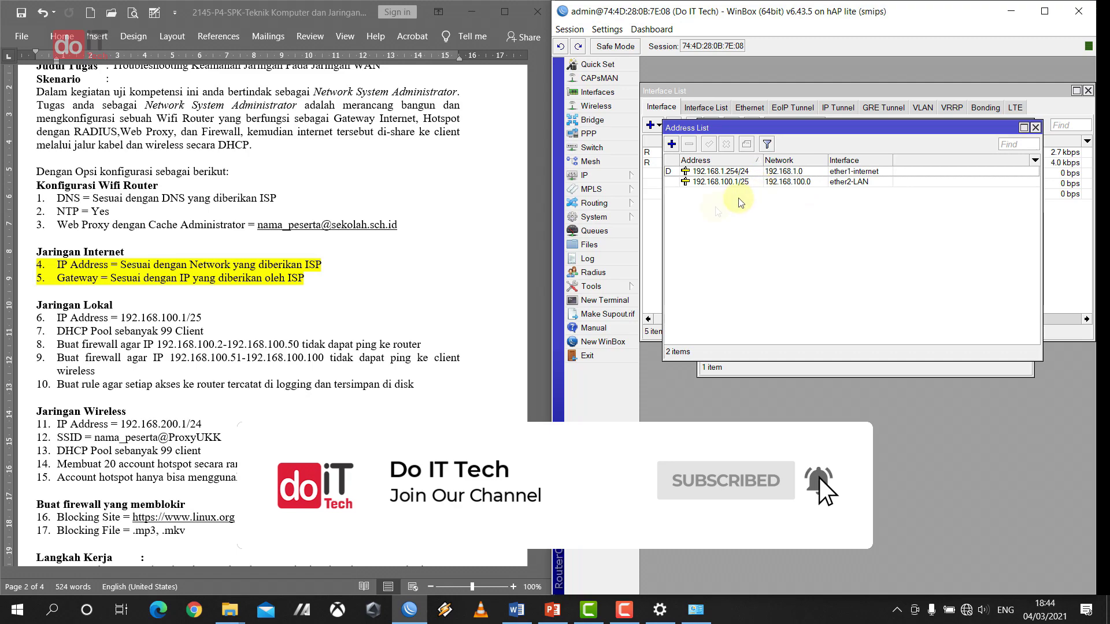
- Highlight the IP Address = 192.168.100.1/25 line yellow in Word; close Address List and DHCP Client
{"action": "left_click", "coordinate": [102, 322]}
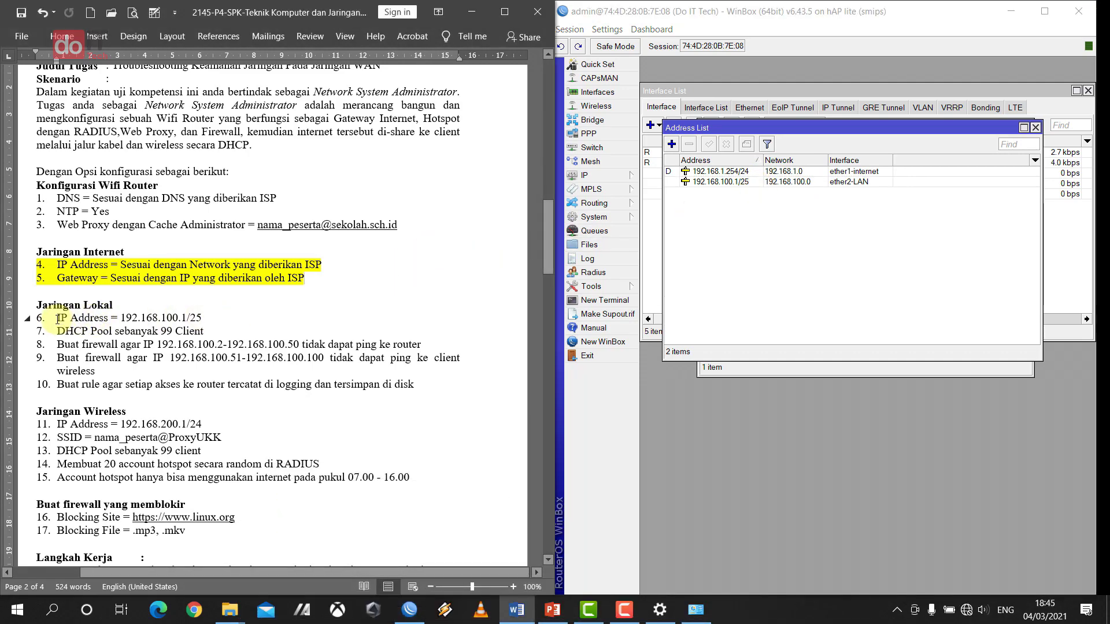
{"action": "left_click_drag", "start_coordinate": [57, 319], "coordinate": [202, 319]}
{"action": "left_click", "coordinate": [252, 298]}
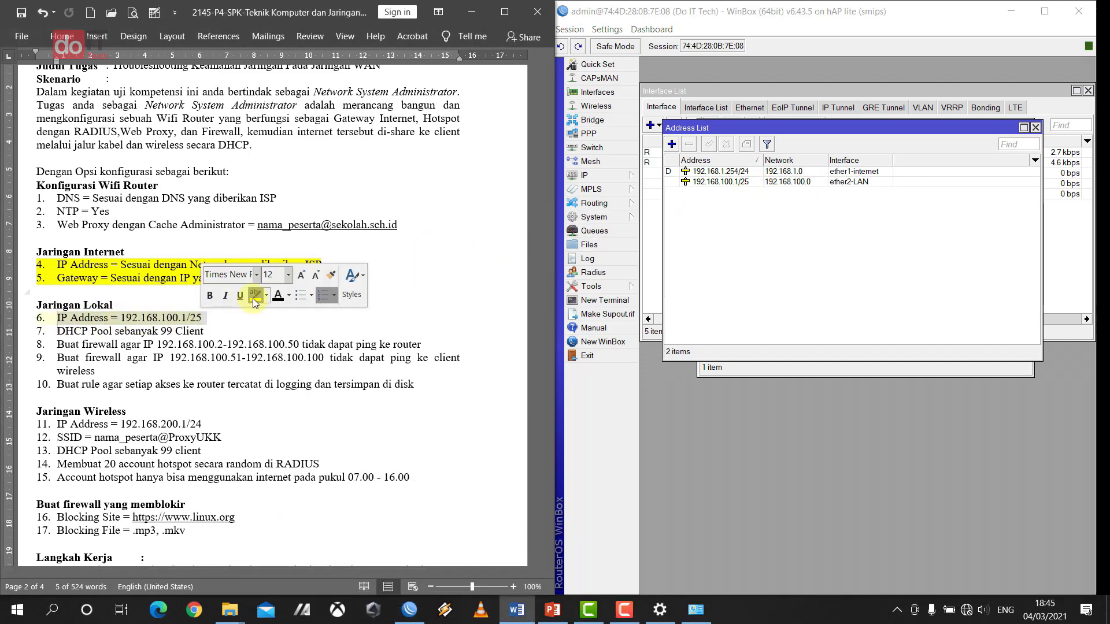
{"action": "left_click", "coordinate": [168, 345]}
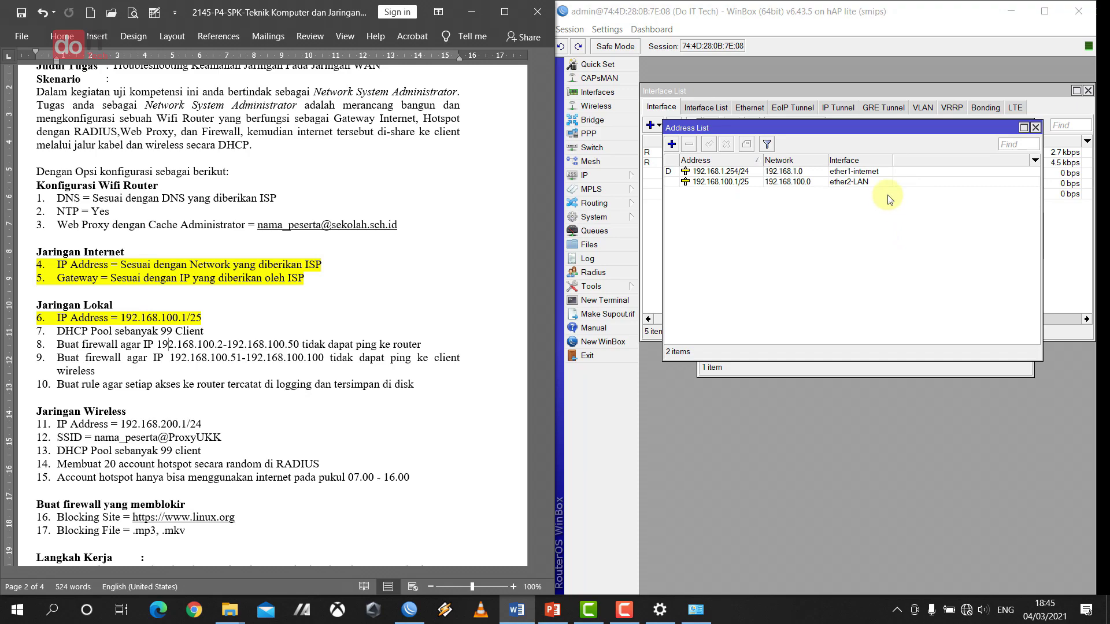
{"action": "left_click", "coordinate": [1033, 127]}
{"action": "left_click", "coordinate": [1027, 127]}
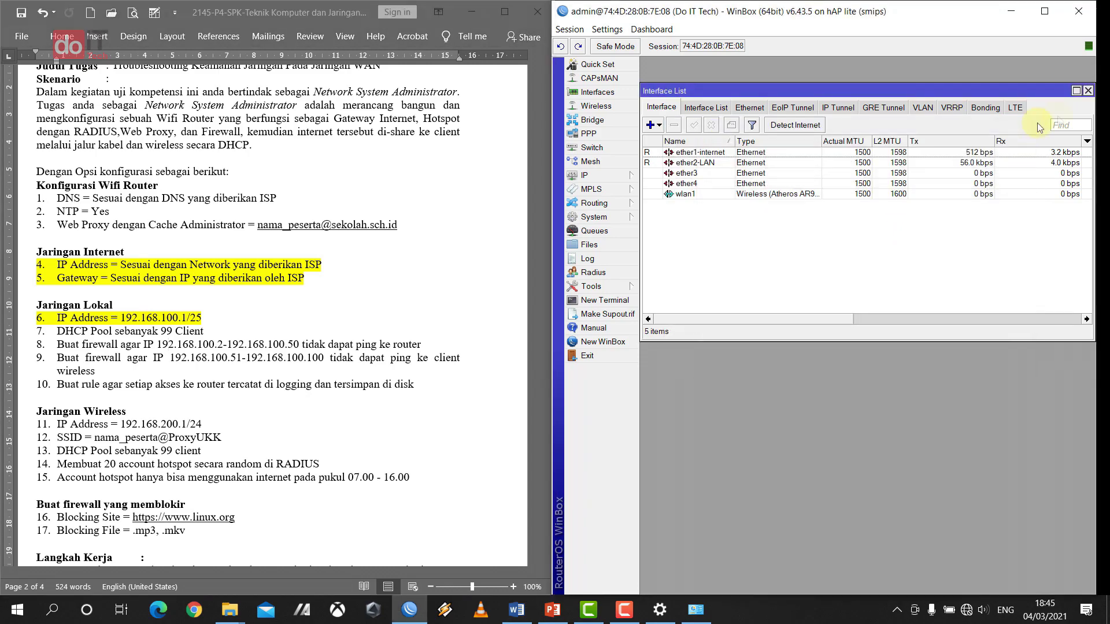
- Close the Interface List and select the DNS task line in Word
{"action": "left_click", "coordinate": [1088, 91]}
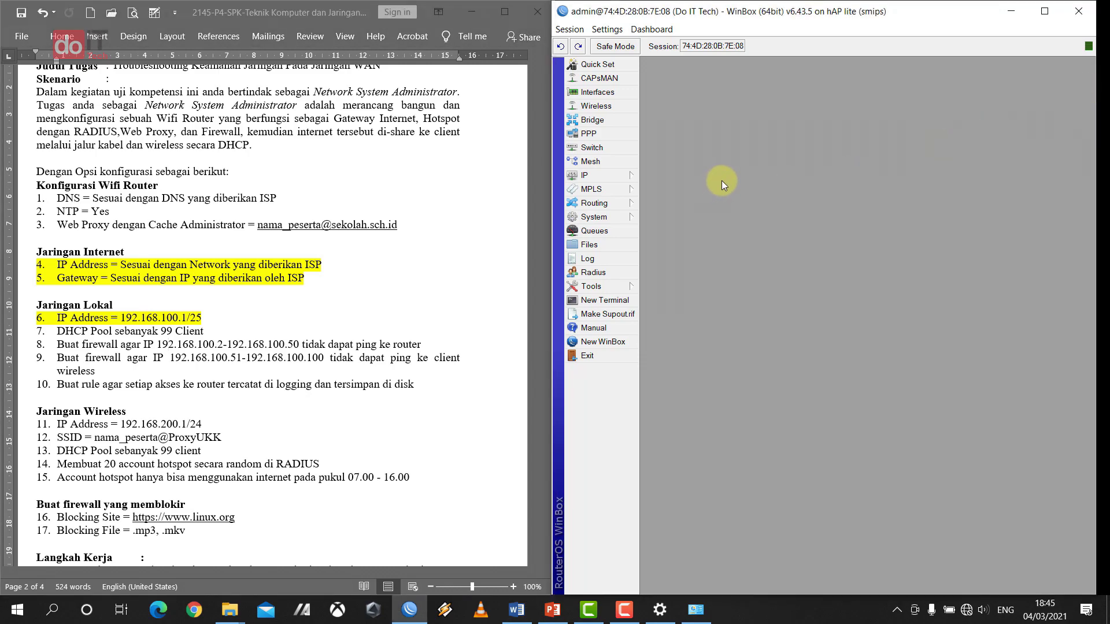
{"action": "left_click", "coordinate": [56, 196]}
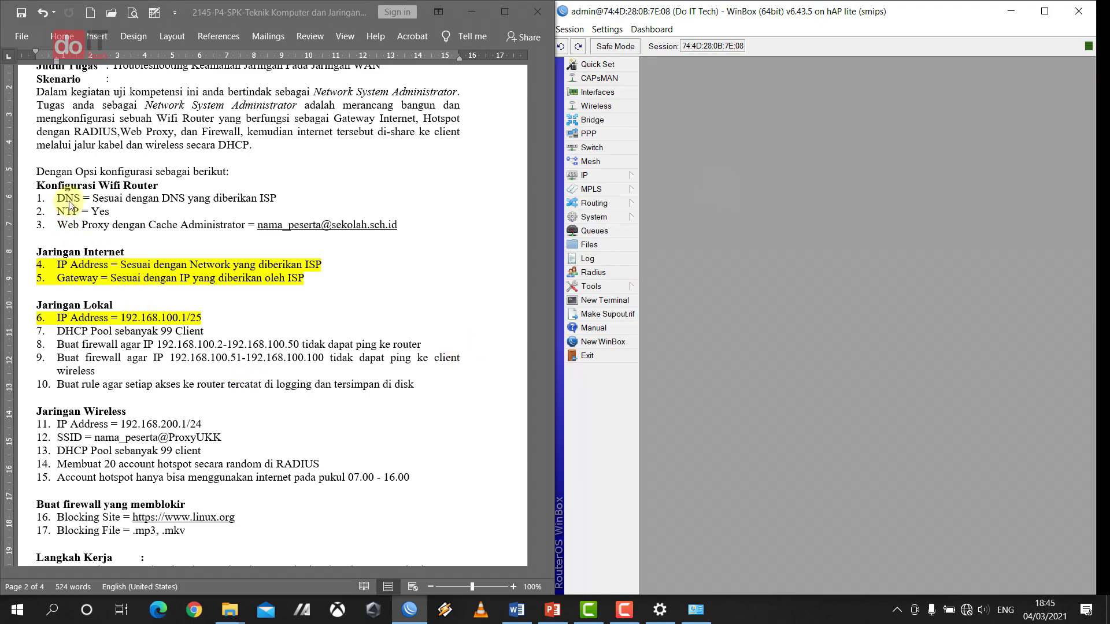
{"action": "left_click_drag", "start_coordinate": [62, 197], "coordinate": [280, 198]}
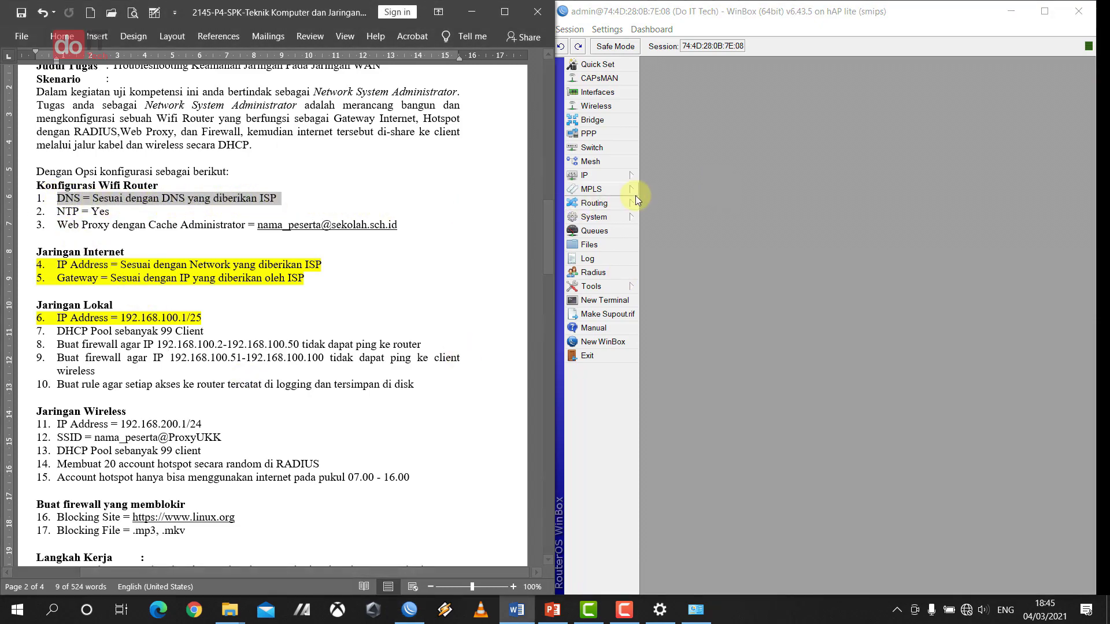
- In IP > DNS, tick Allow Remote Requests and save the DNS settings
{"action": "left_click", "coordinate": [623, 174]}
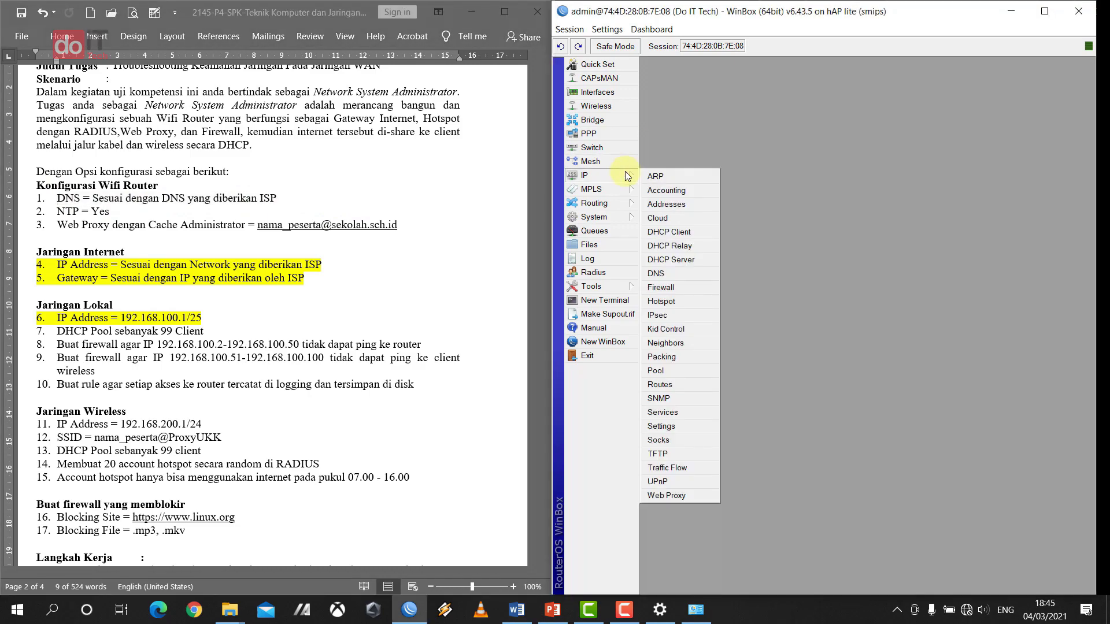
{"action": "left_click", "coordinate": [660, 272]}
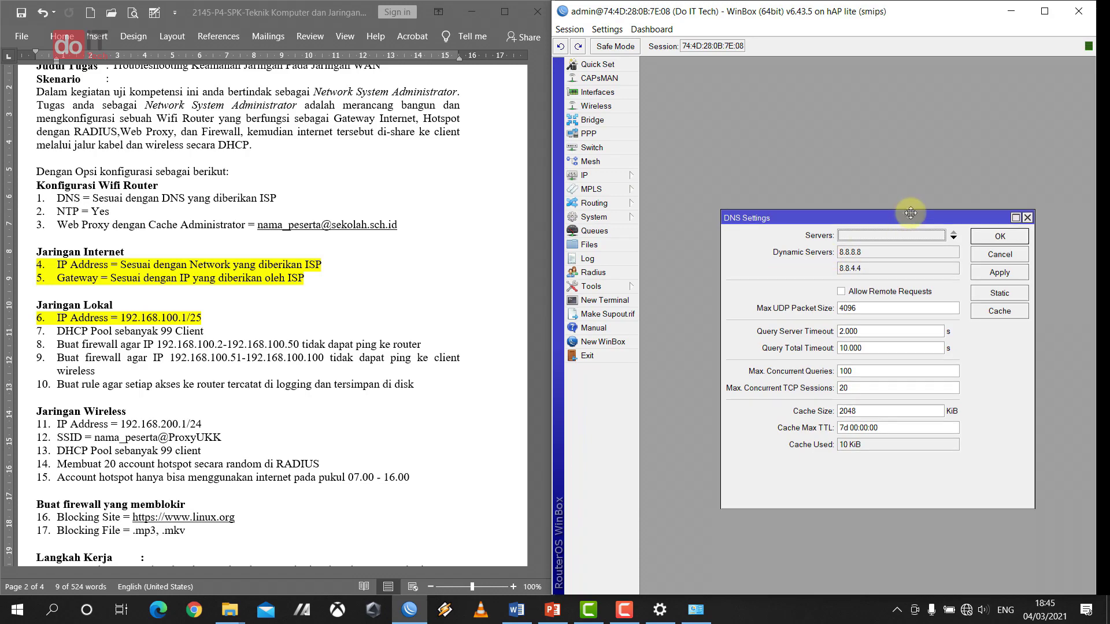
{"action": "left_click_drag", "start_coordinate": [904, 218], "coordinate": [858, 187]}
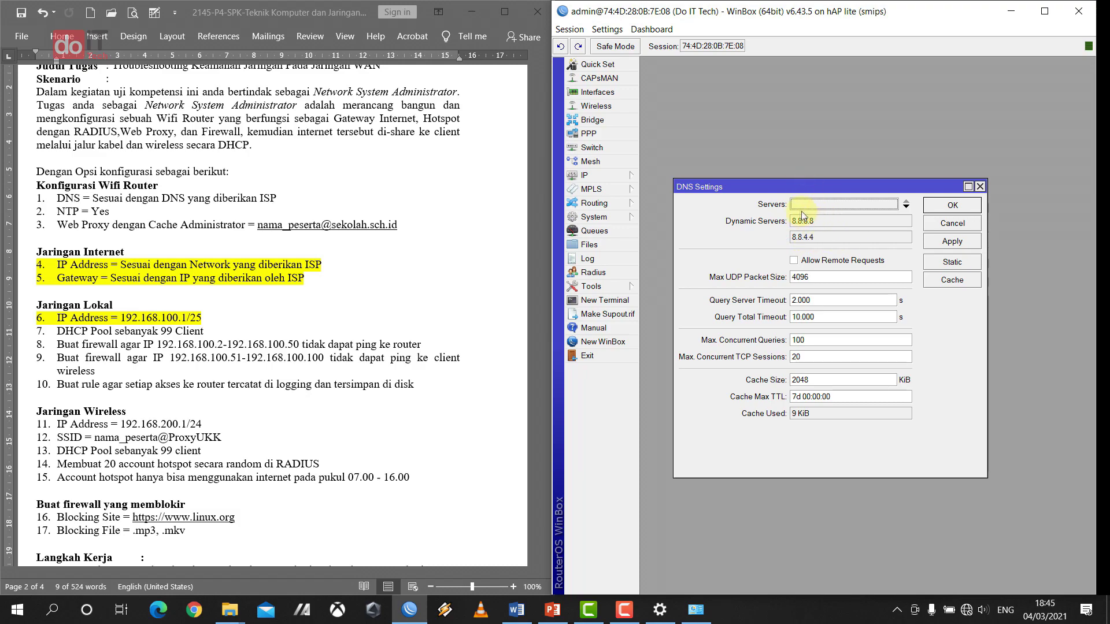
{"action": "left_click", "coordinate": [830, 202]}
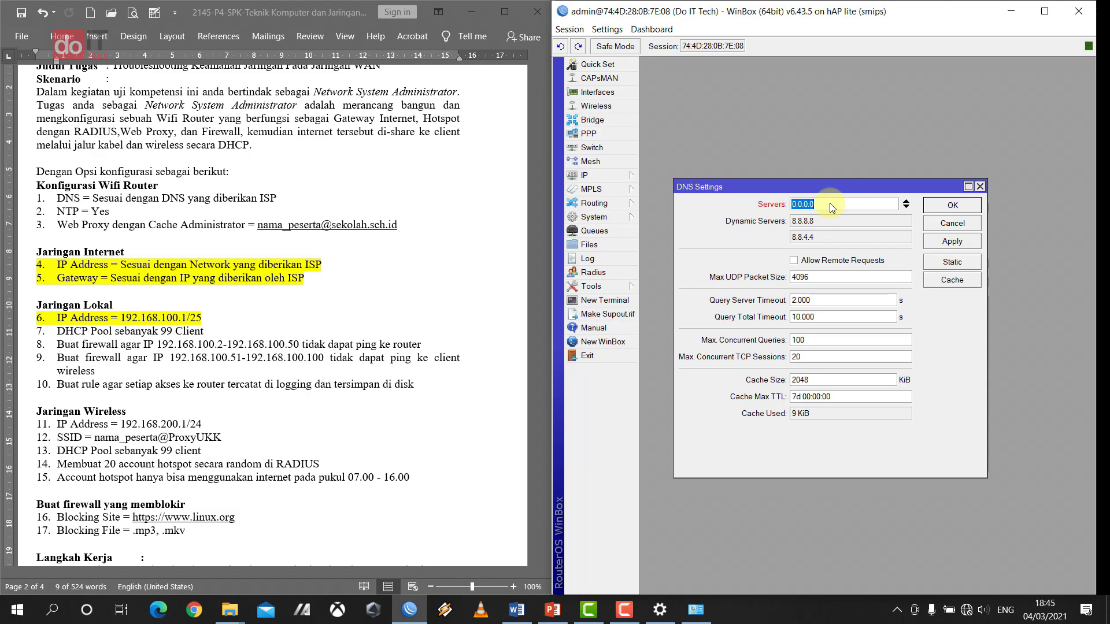
{"action": "type", "text": "8.8.8.8"}
{"action": "left_click", "coordinate": [809, 226]}
{"action": "left_click", "coordinate": [908, 209]}
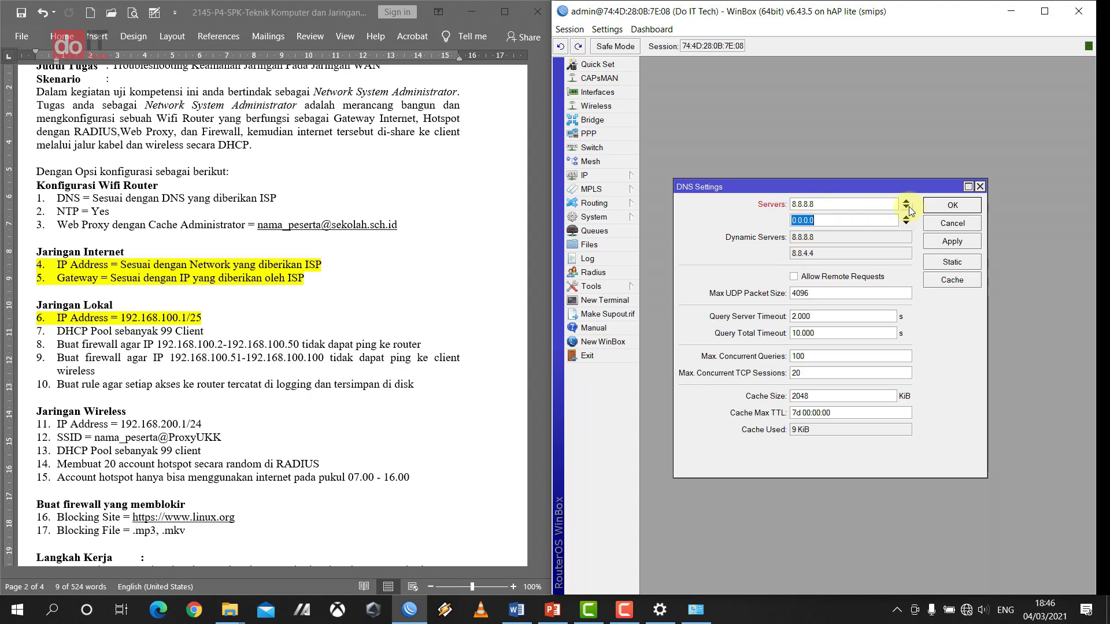
{"action": "left_click", "coordinate": [907, 202]}
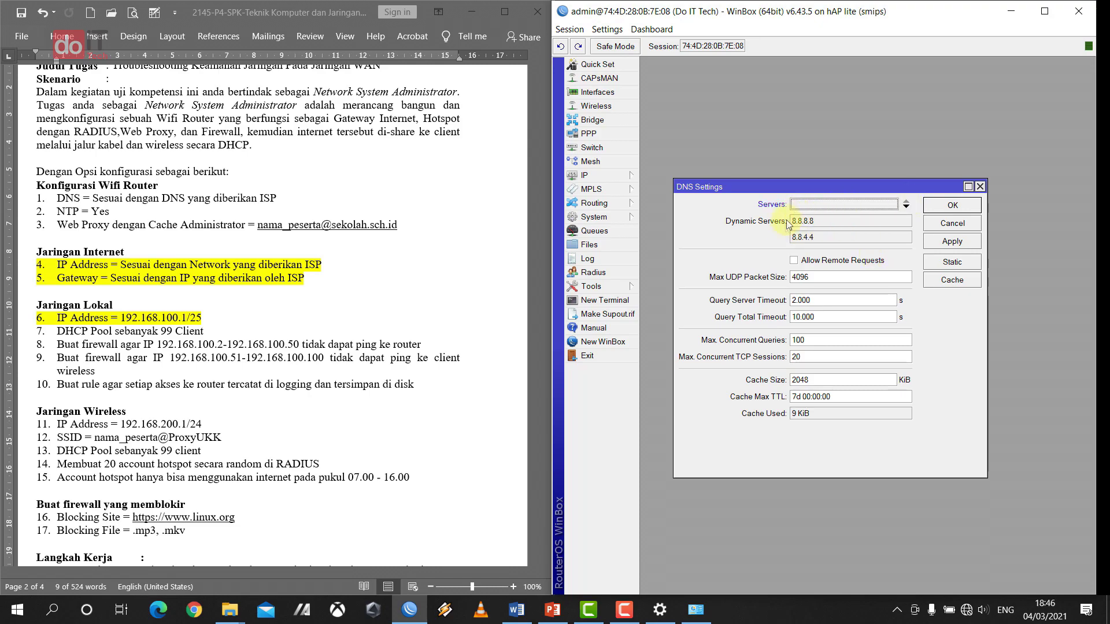
{"action": "left_click", "coordinate": [794, 264]}
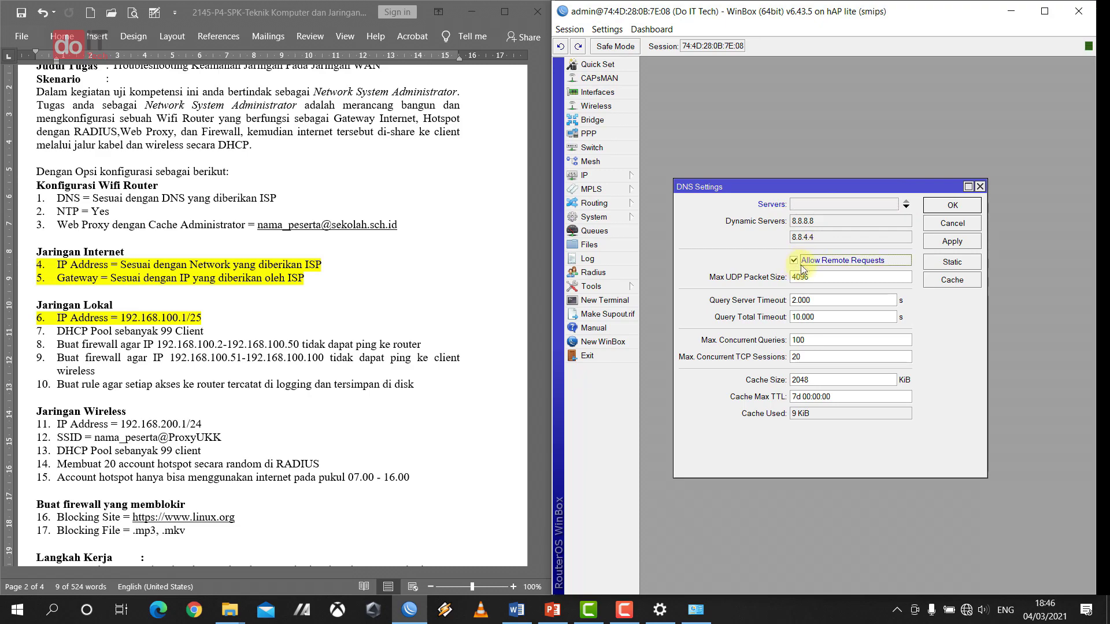
{"action": "left_click", "coordinate": [943, 207]}
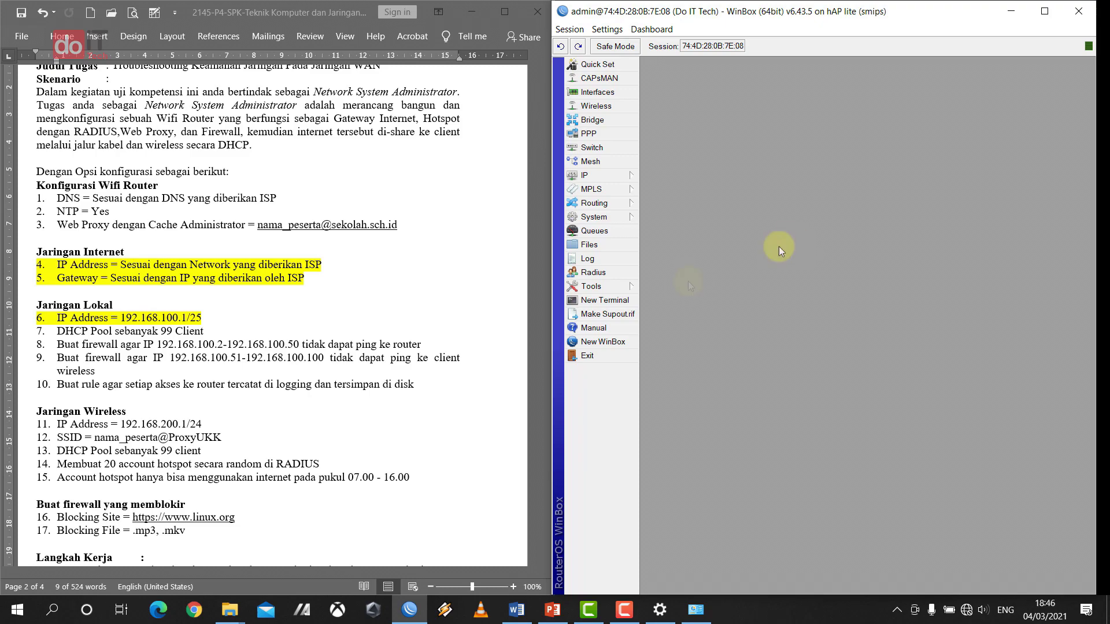
- Highlight task line 1, DNS = Sesuai dengan DNS yang diberikan ISP, in yellow
{"action": "triple_click", "coordinate": [63, 198]}
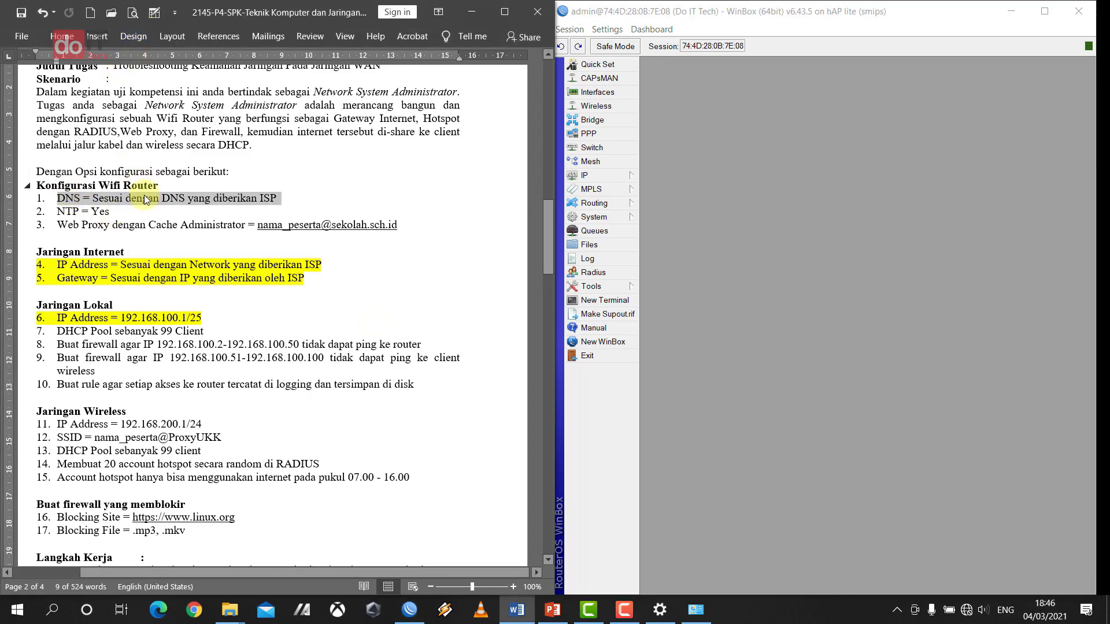
{"action": "left_click_drag", "start_coordinate": [58, 198], "coordinate": [266, 197]}
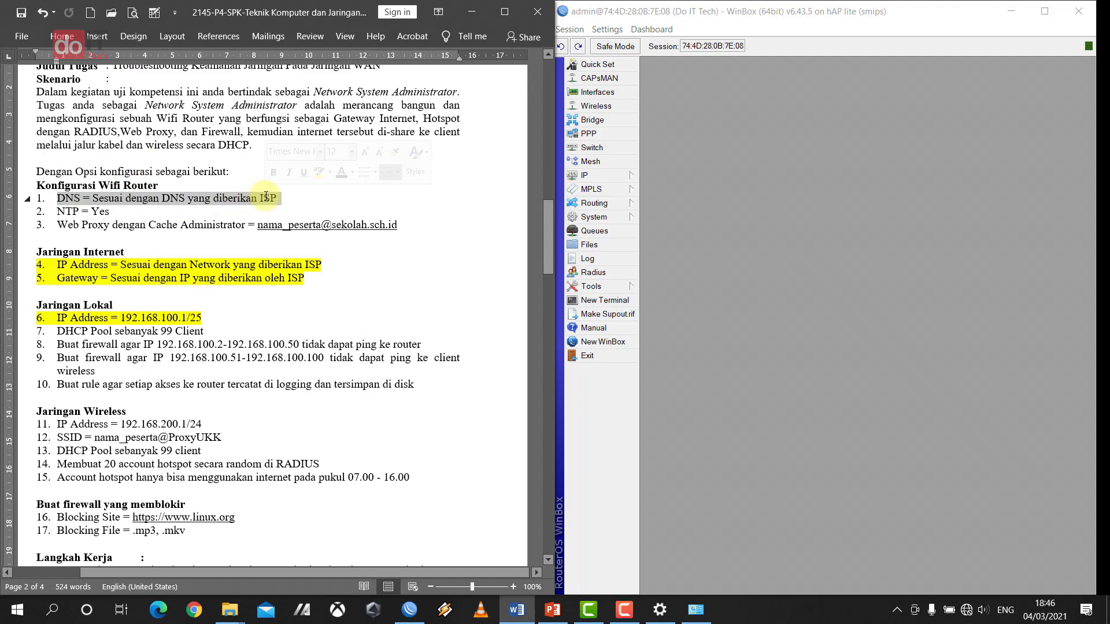
{"action": "left_click", "coordinate": [318, 172]}
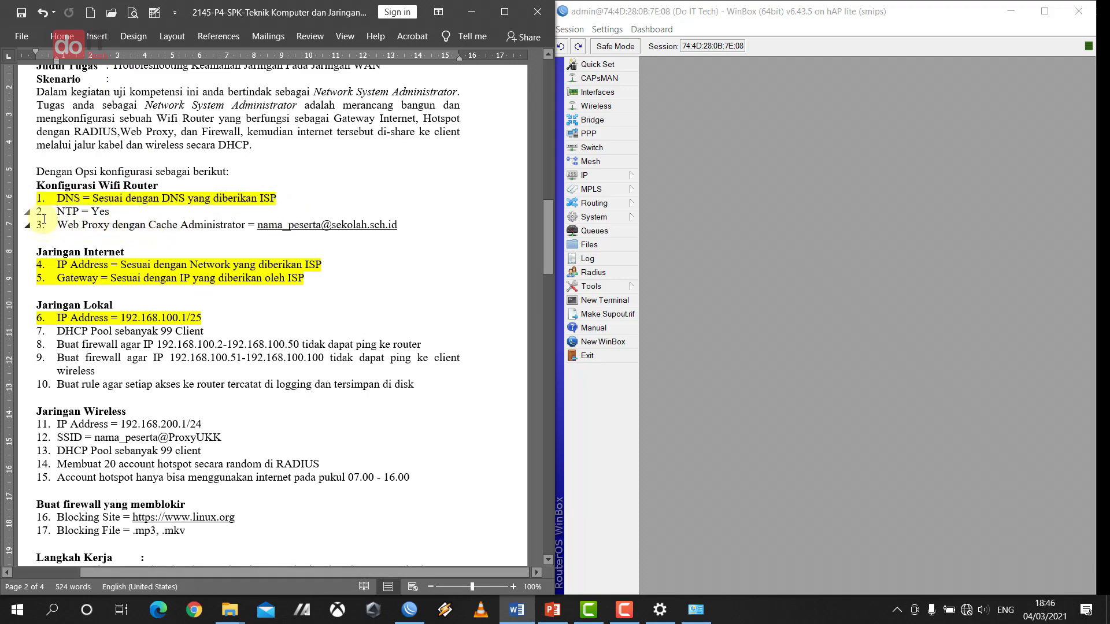
{"action": "left_click_drag", "start_coordinate": [59, 211], "coordinate": [112, 211]}
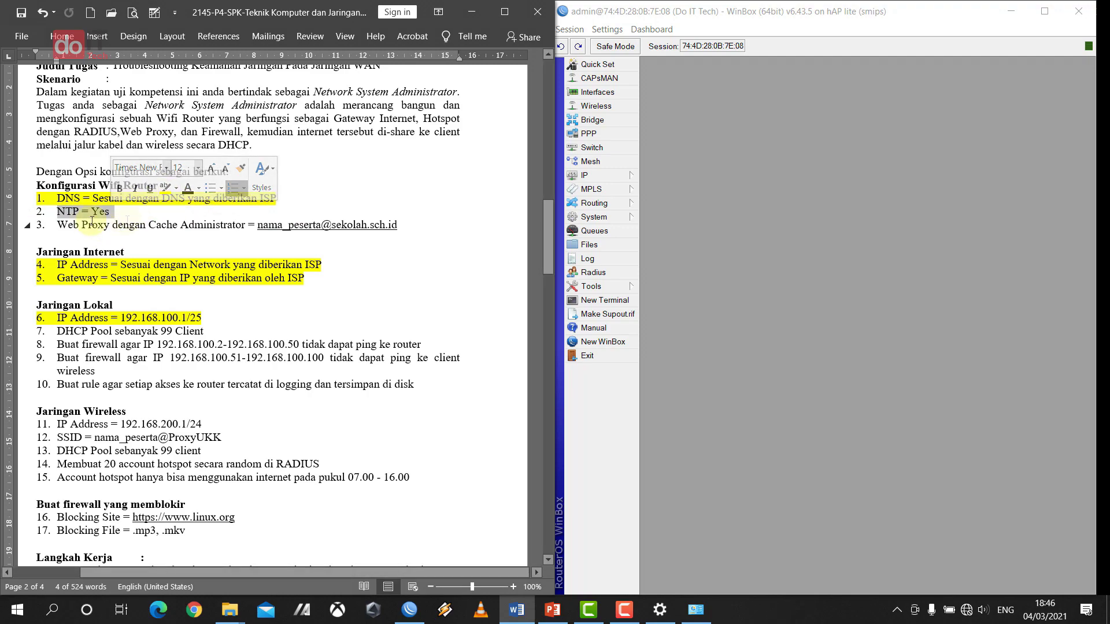
{"action": "left_click", "coordinate": [136, 225]}
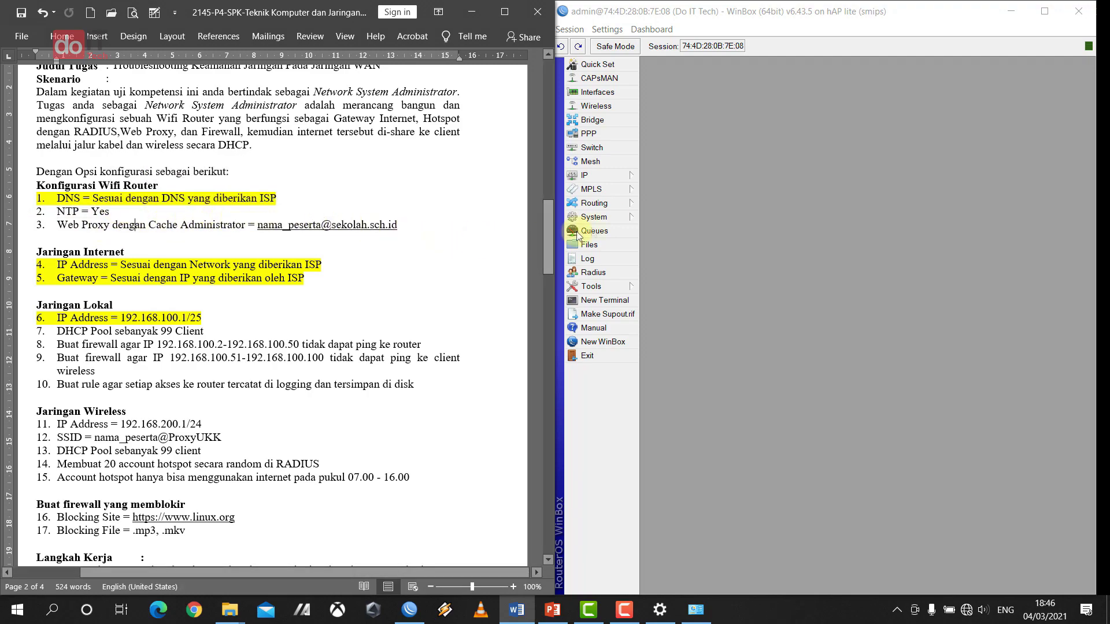
- In System > Clock, change the date to Mar/01/2021 and the hour to 16, then confirm
{"action": "left_click", "coordinate": [620, 217]}
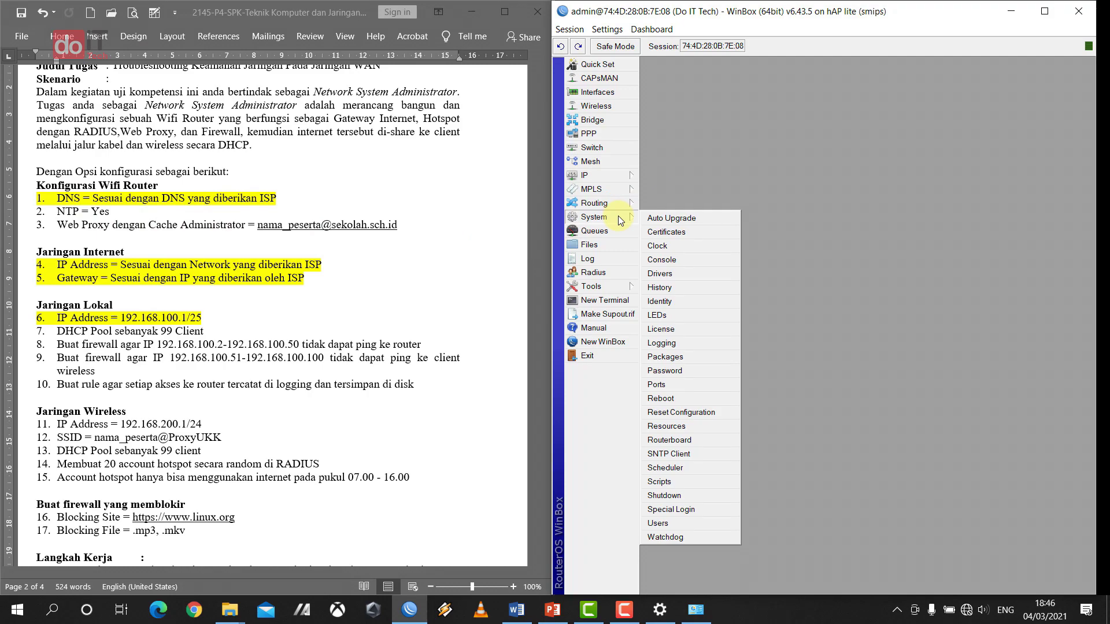
{"action": "left_click", "coordinate": [657, 246]}
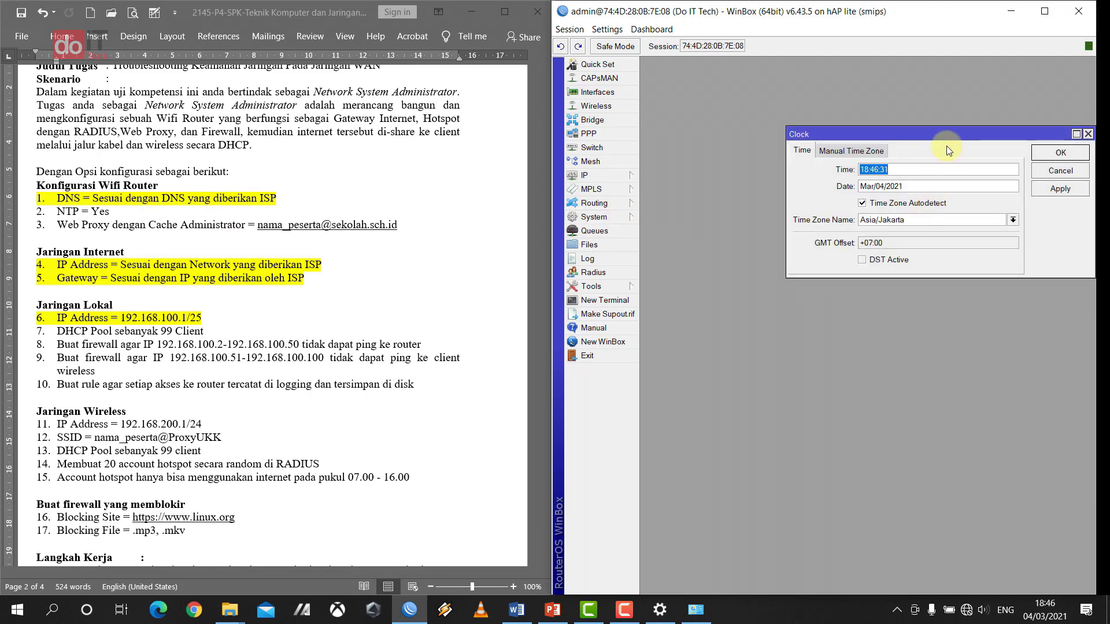
{"action": "left_click_drag", "start_coordinate": [938, 139], "coordinate": [820, 202]}
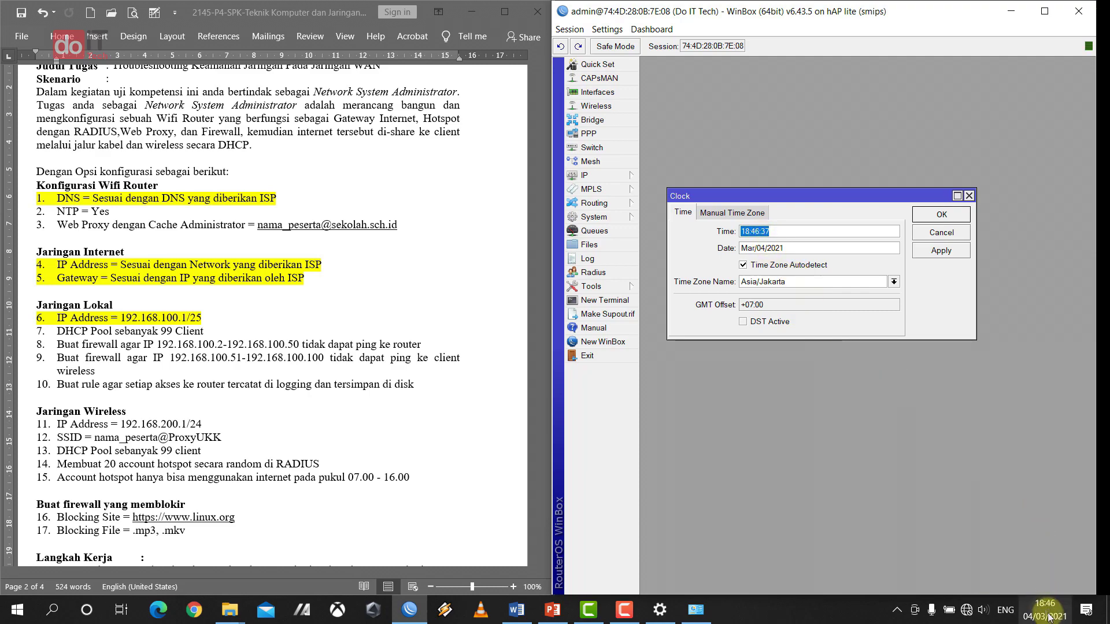
{"action": "left_click", "coordinate": [769, 248]}
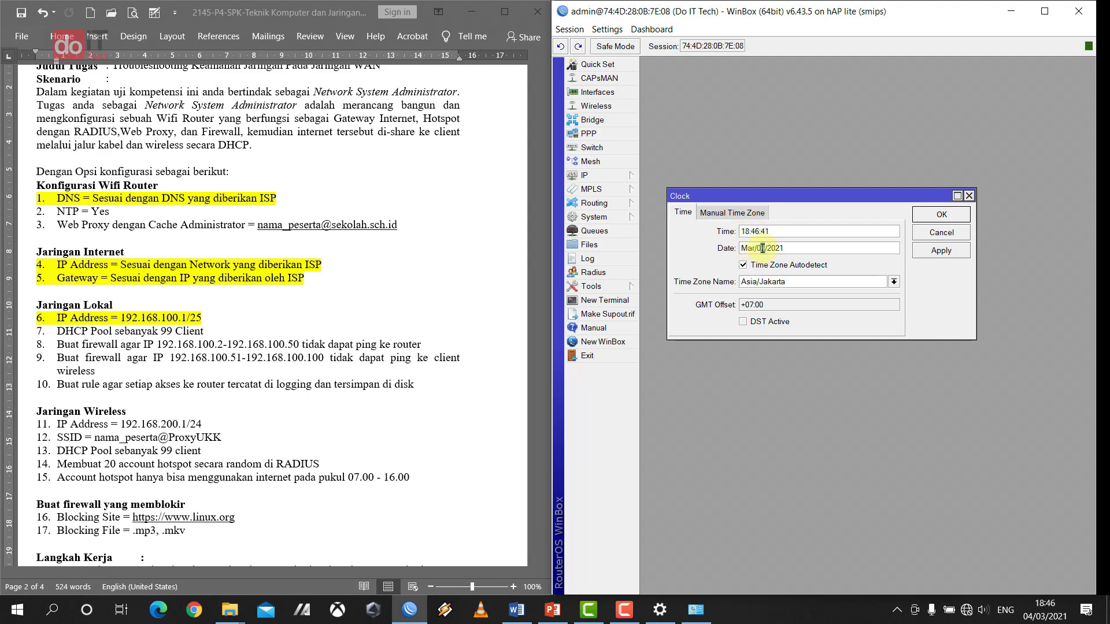
{"action": "left_click_drag", "start_coordinate": [764, 248], "coordinate": [759, 249]}
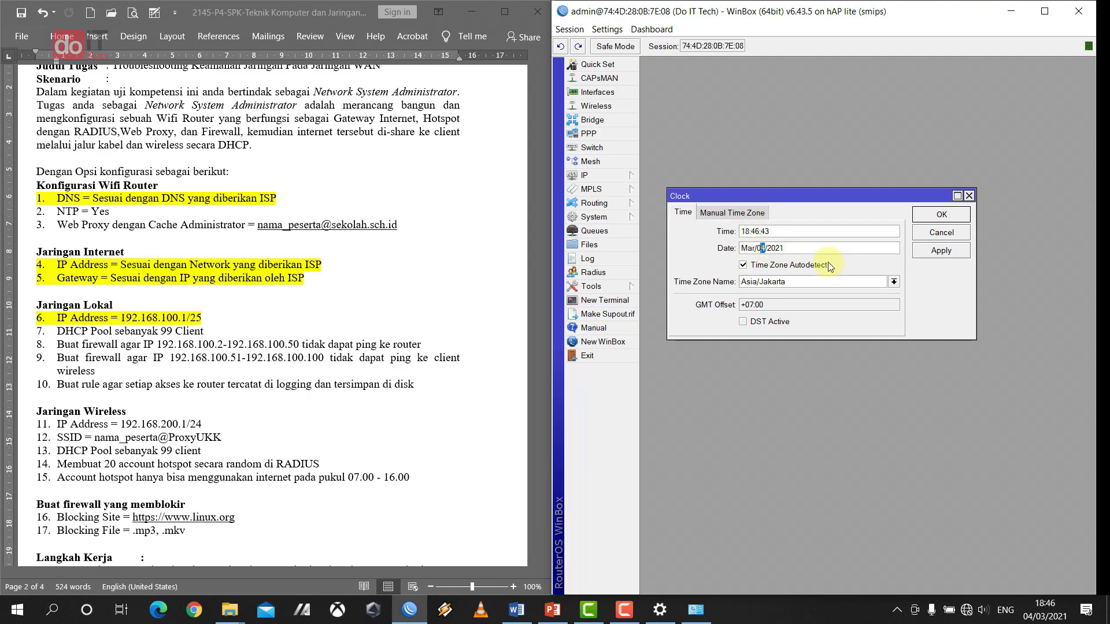
{"action": "type", "text": "1"}
{"action": "left_click_drag", "start_coordinate": [748, 231], "coordinate": [740, 231]}
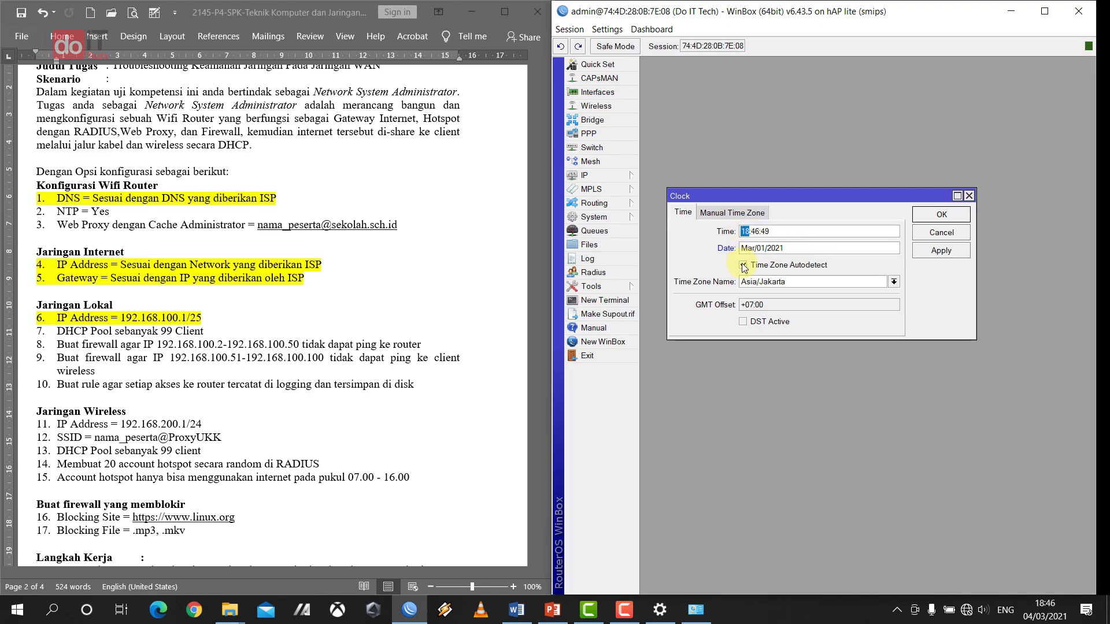
{"action": "type", "text": "16"}
{"action": "left_click_drag", "start_coordinate": [864, 194], "coordinate": [975, 351]}
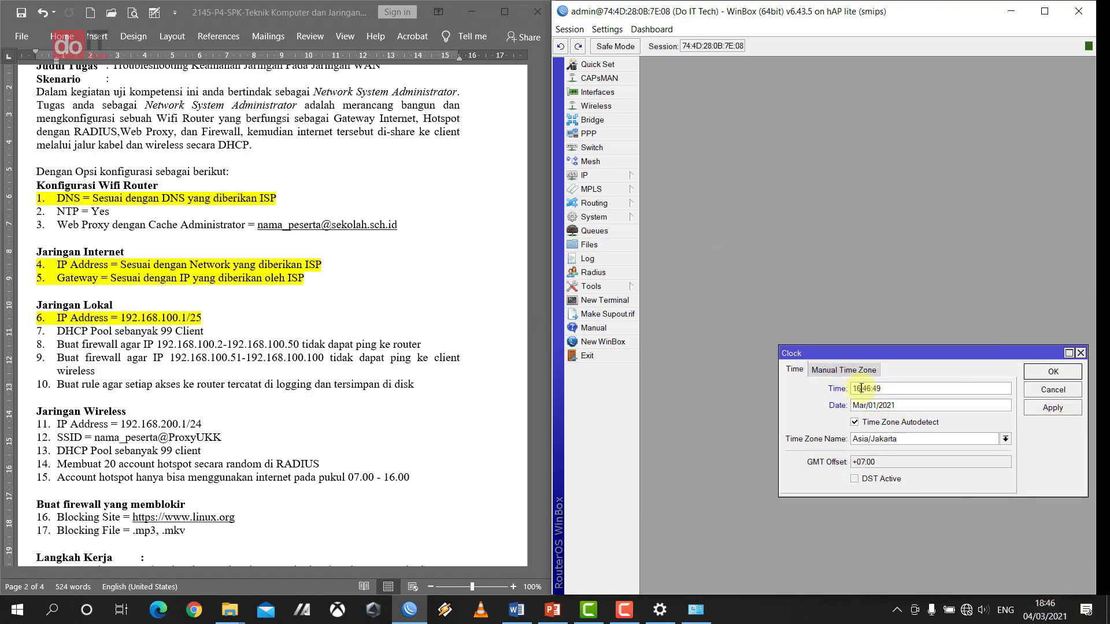
{"action": "left_click", "coordinate": [1060, 374]}
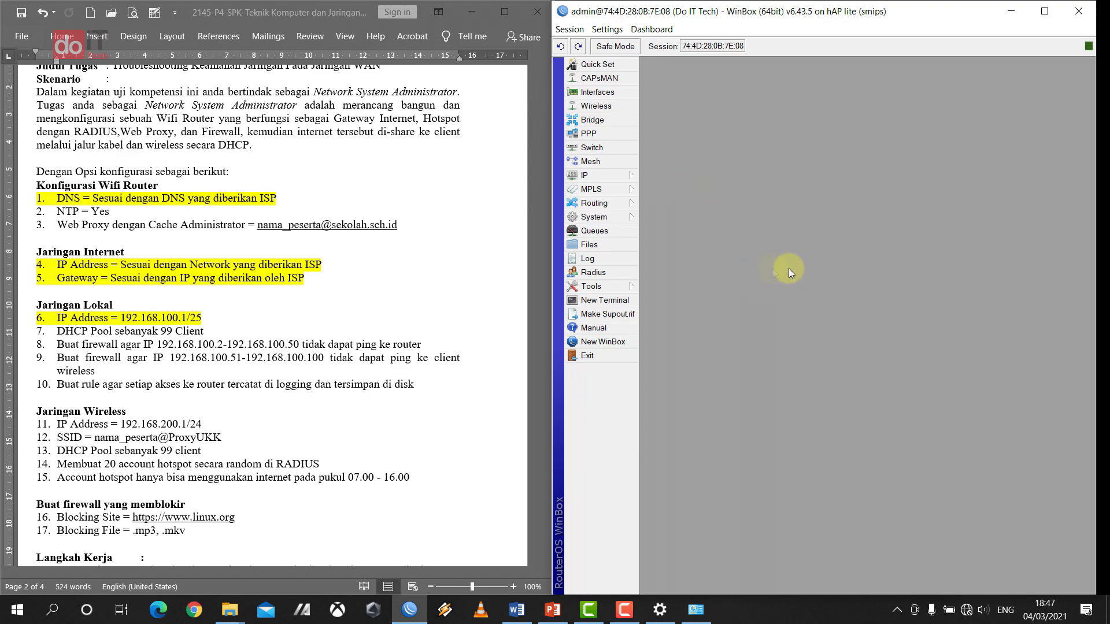
- Enable the SNTP client with server id.pool.ntp.org and apply the settings
{"action": "left_click", "coordinate": [608, 217]}
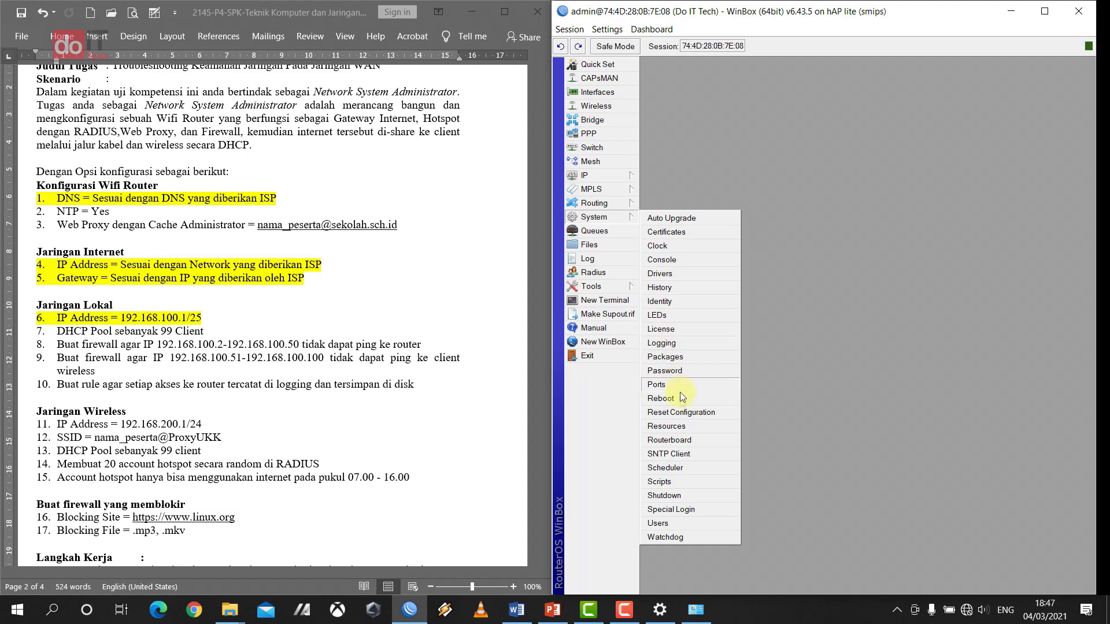
{"action": "left_click", "coordinate": [668, 455]}
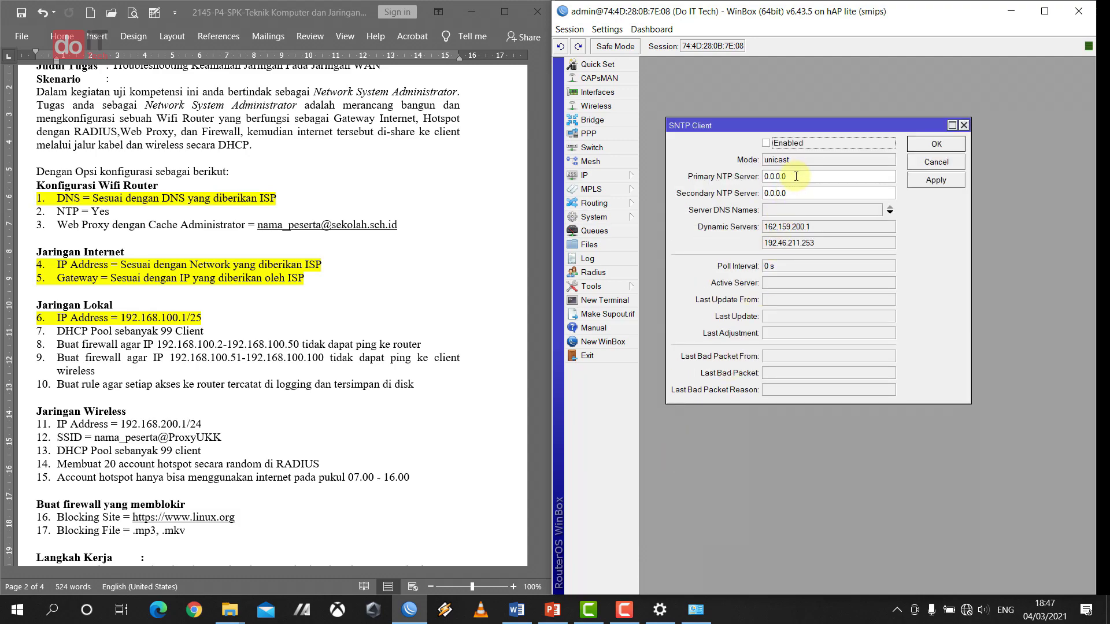
{"action": "left_click", "coordinate": [770, 145]}
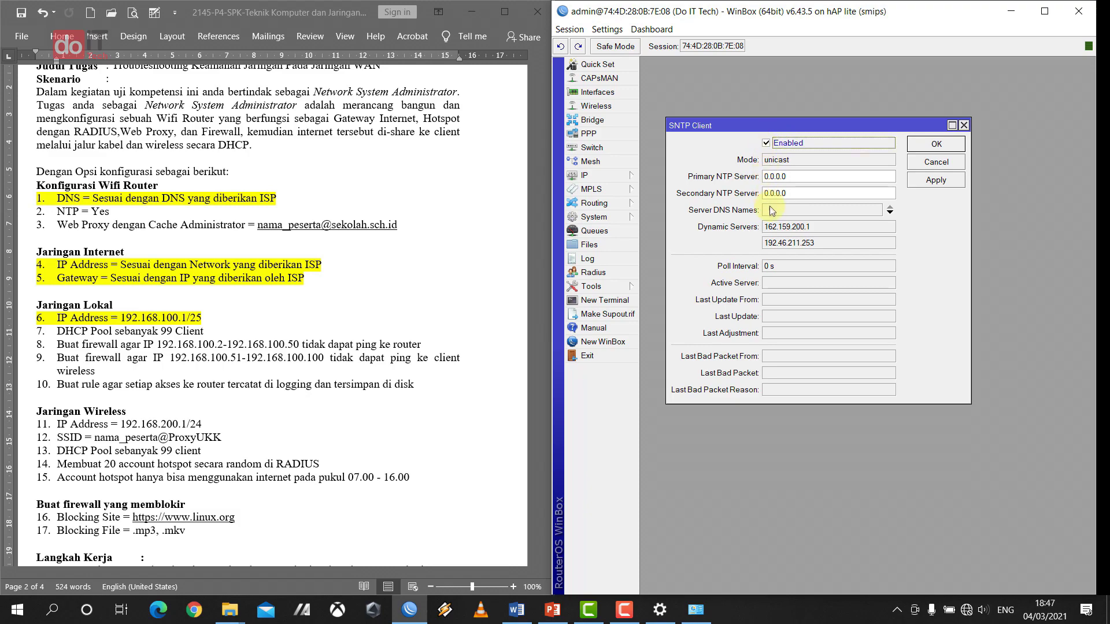
{"action": "left_click", "coordinate": [813, 212]}
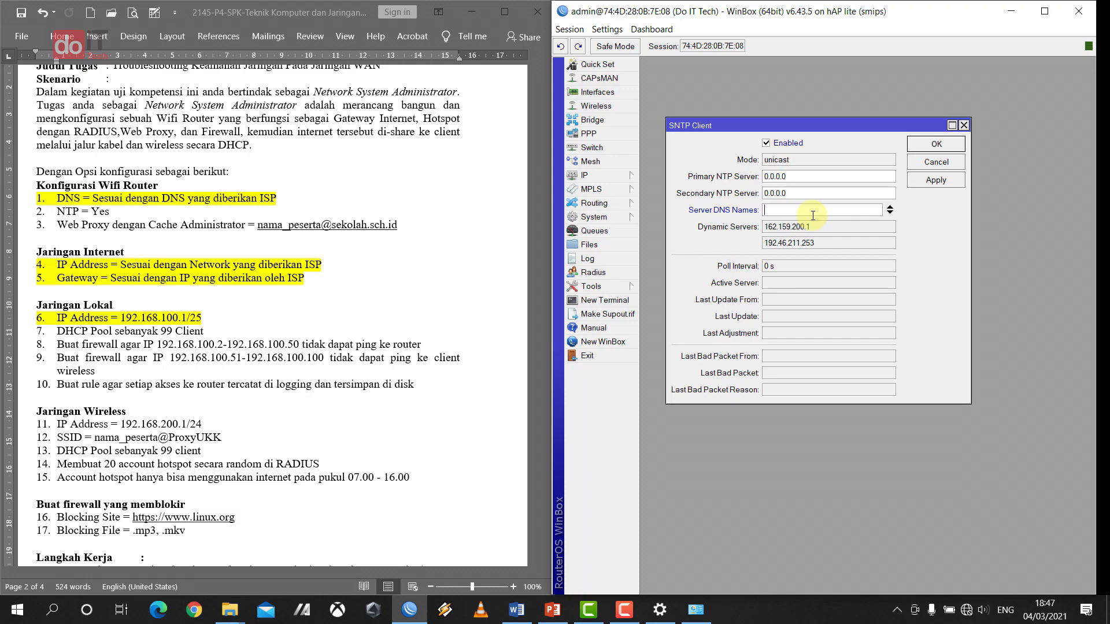
{"action": "type", "text": "id.pool.ntp.org"}
{"action": "left_click", "coordinate": [948, 182]}
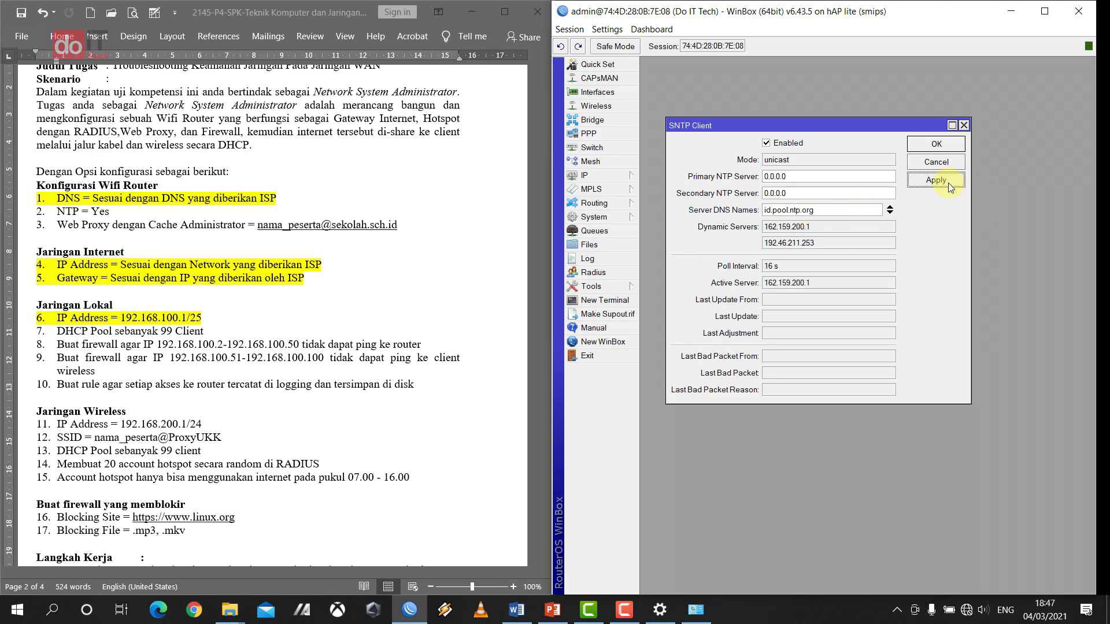
{"action": "left_click", "coordinate": [950, 144]}
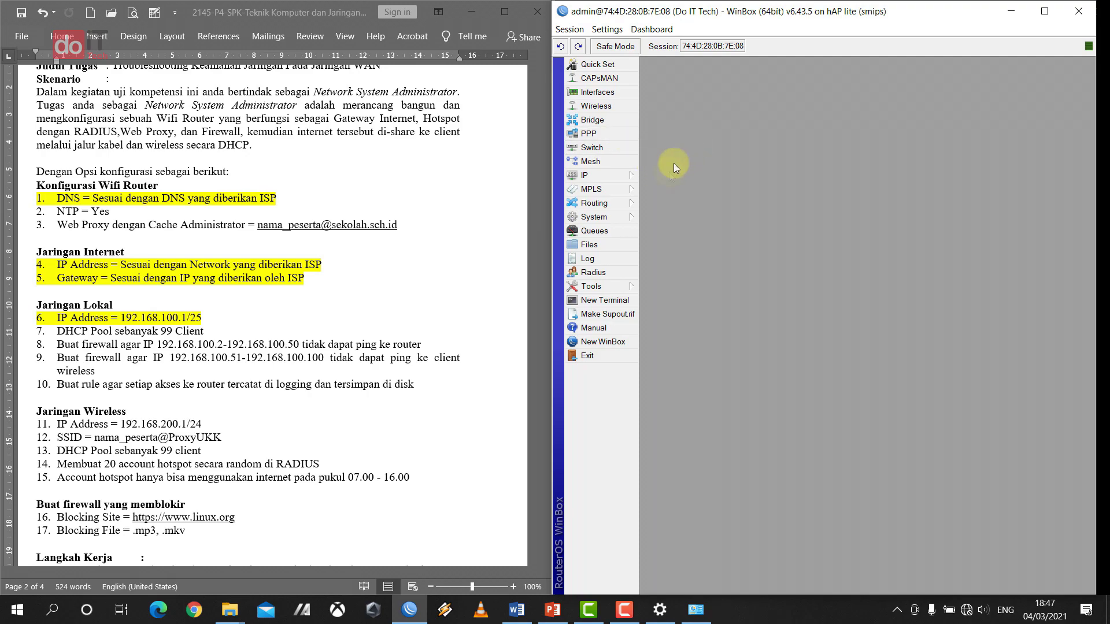
{"action": "left_click", "coordinate": [596, 217]}
- Open the Clock window and move it lower right to confirm the synced time of Mar/04/2021 18:48
{"action": "left_click", "coordinate": [657, 244]}
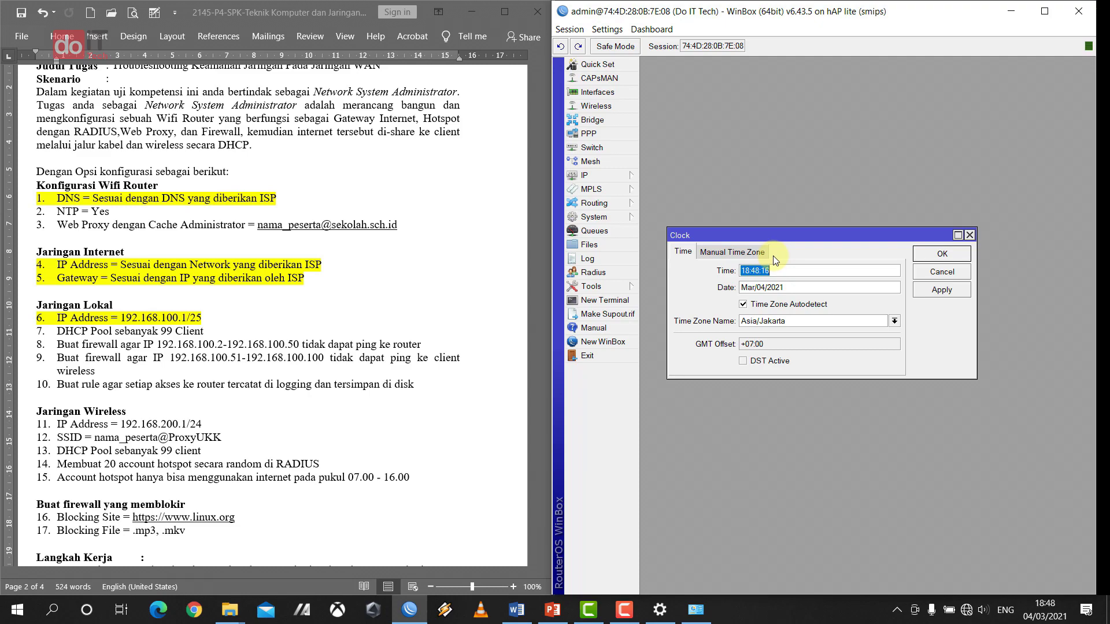
{"action": "left_click_drag", "start_coordinate": [806, 234], "coordinate": [912, 429]}
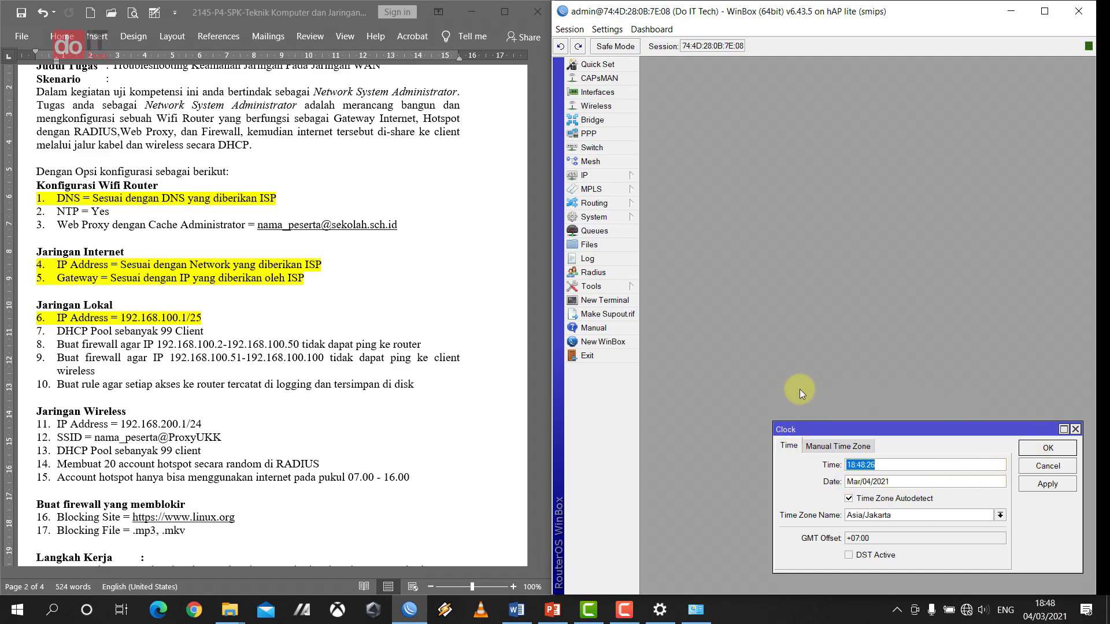
- Close the Clock window and highlight the 'NTP = Yes' task line in yellow in Word
{"action": "left_click", "coordinate": [1049, 449]}
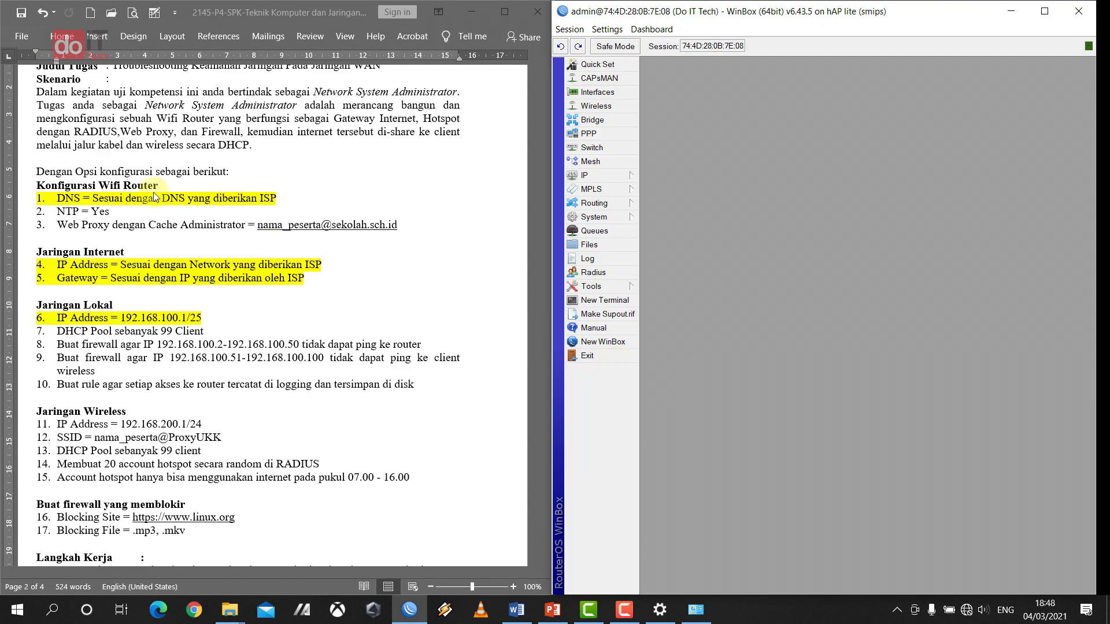
{"action": "left_click", "coordinate": [148, 214]}
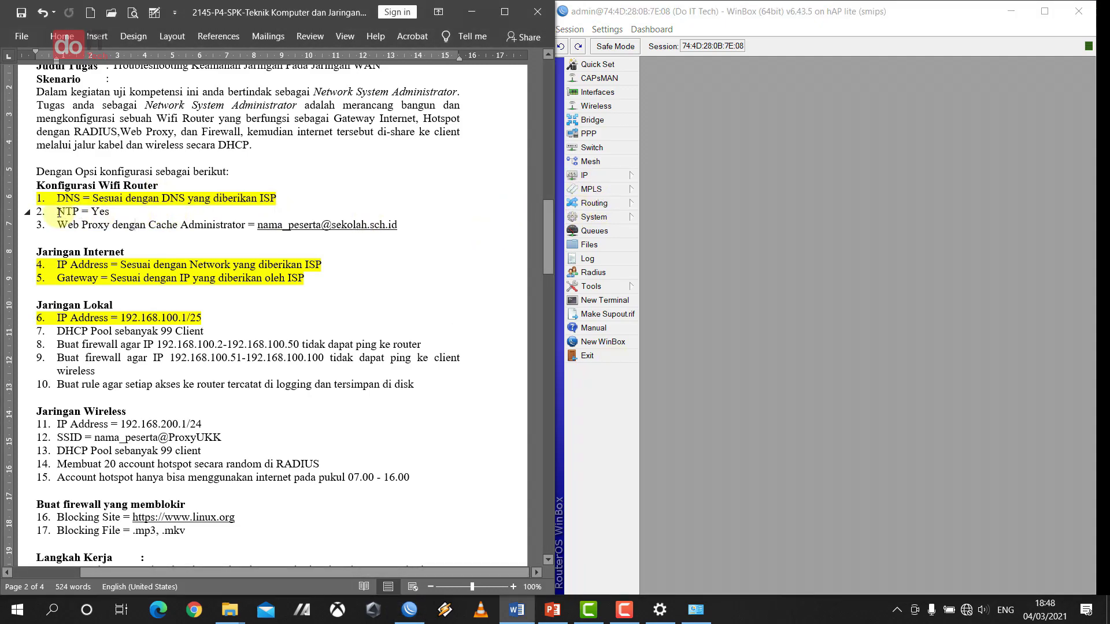
{"action": "left_click_drag", "start_coordinate": [58, 211], "coordinate": [130, 213]}
{"action": "left_click", "coordinate": [166, 194]}
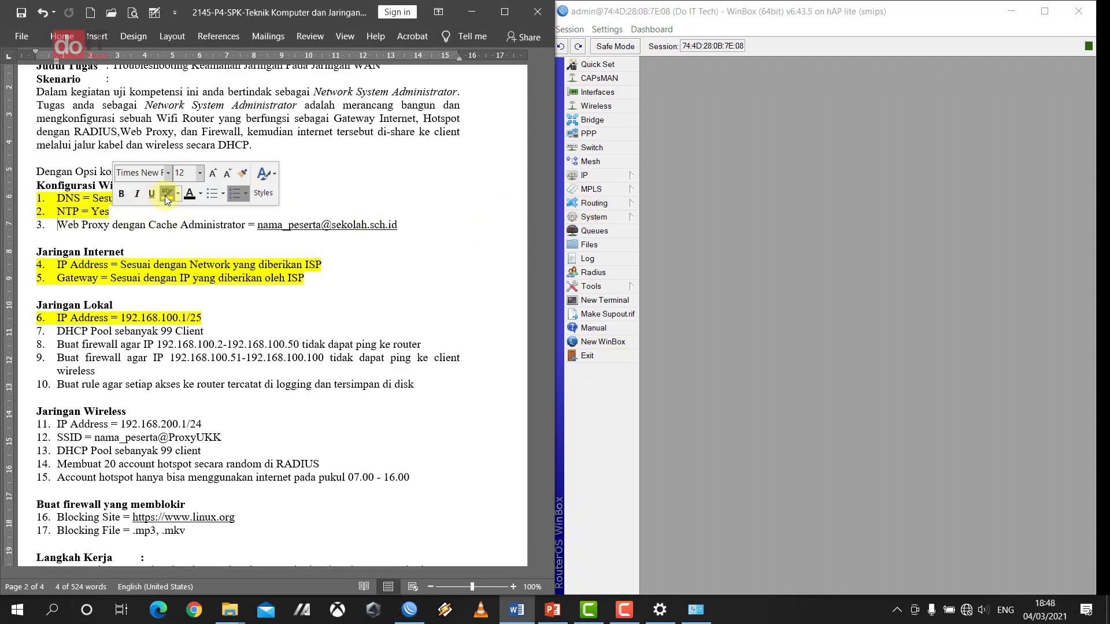
{"action": "left_click", "coordinate": [154, 237]}
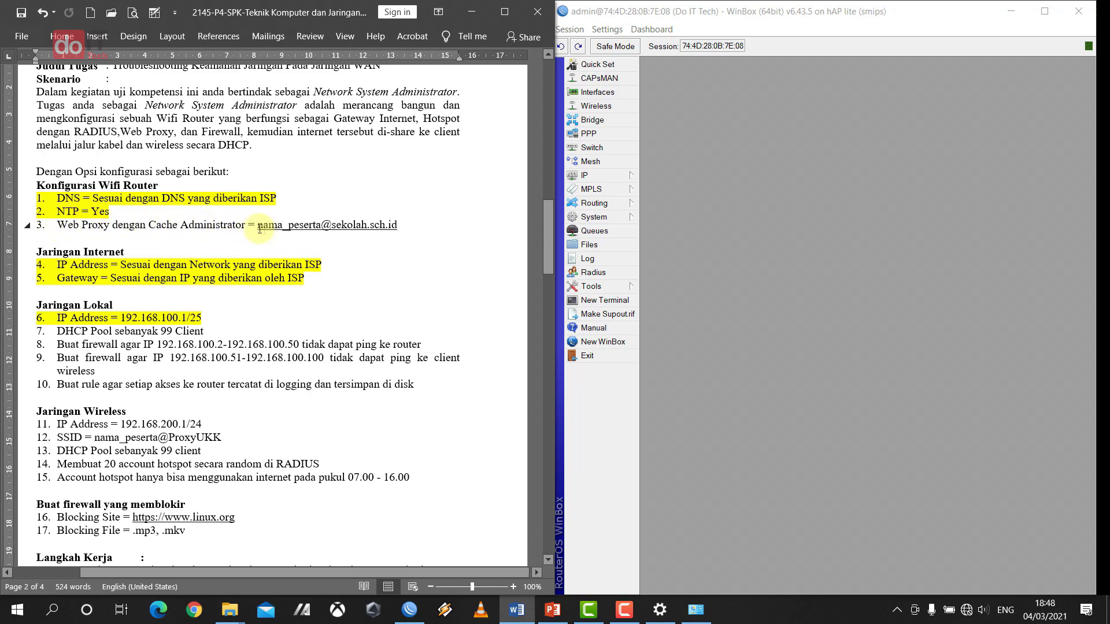
- Enable the web proxy on port 3128, anonymous, with the cache administrator e-mail and Cache On Disk
{"action": "left_click", "coordinate": [626, 175]}
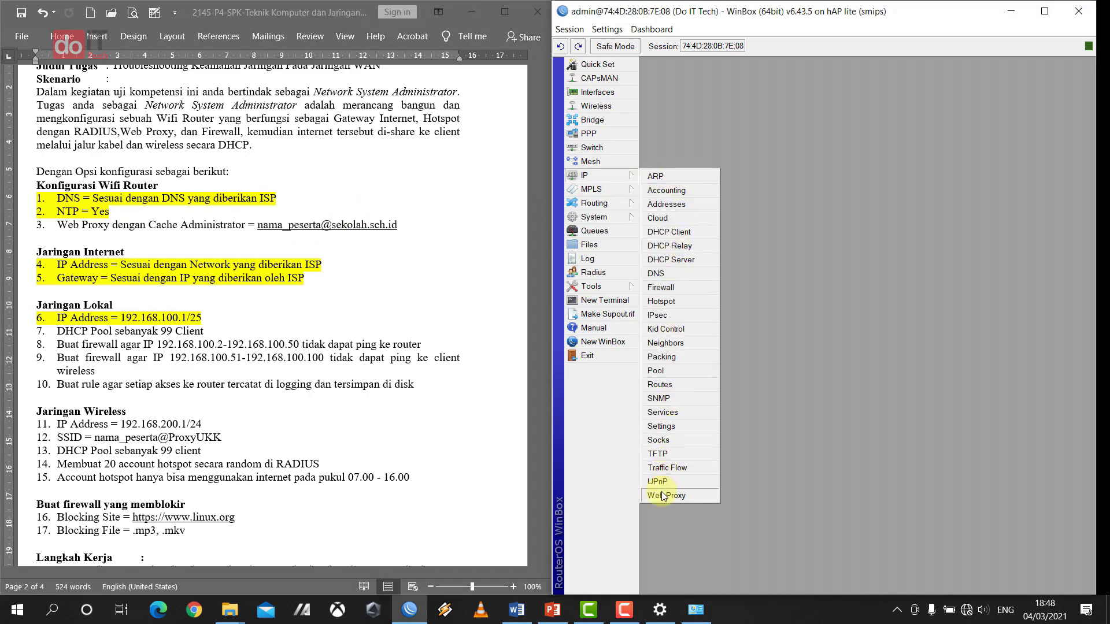
{"action": "left_click", "coordinate": [664, 494]}
{"action": "left_click_drag", "start_coordinate": [951, 115], "coordinate": [828, 107]}
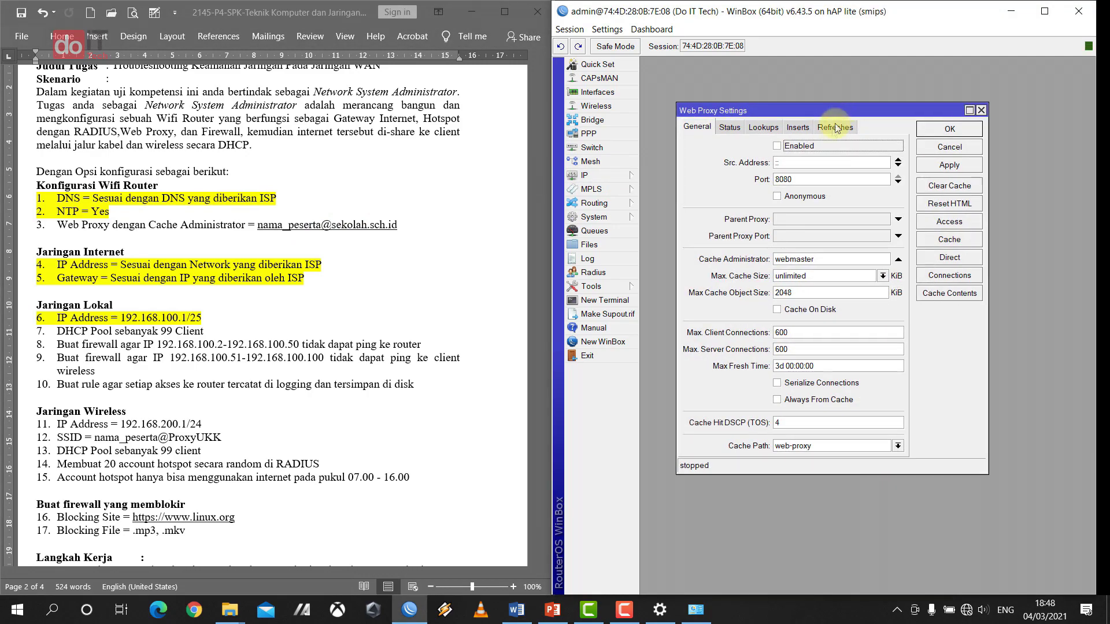
{"action": "left_click", "coordinate": [777, 147]}
{"action": "left_click_drag", "start_coordinate": [799, 178], "coordinate": [742, 177]}
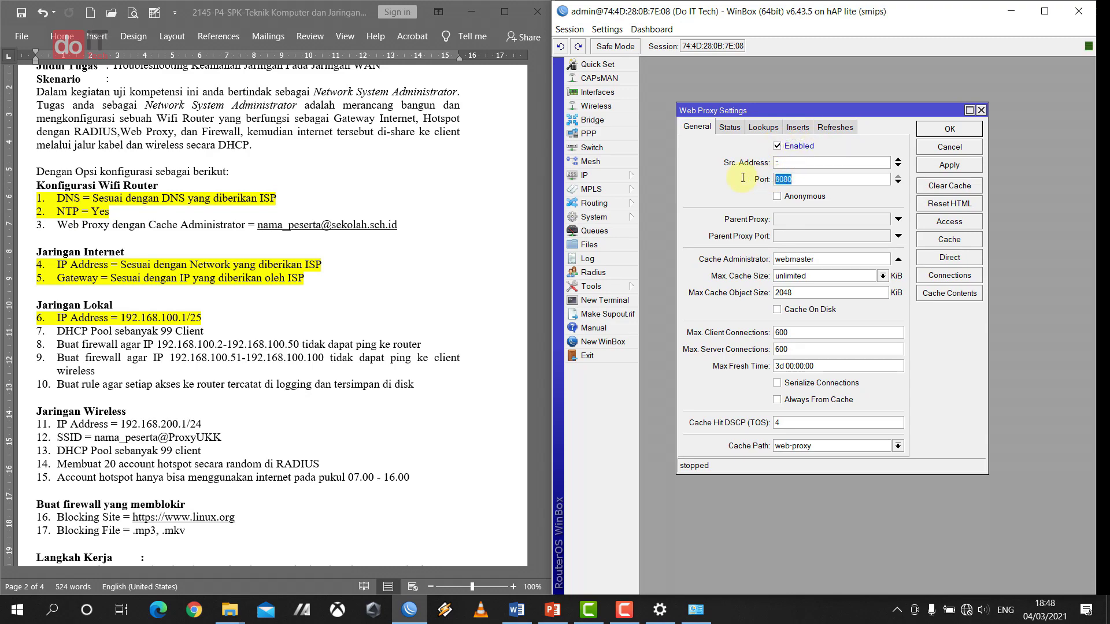
{"action": "type", "text": "3128"}
{"action": "left_click", "coordinate": [777, 197]}
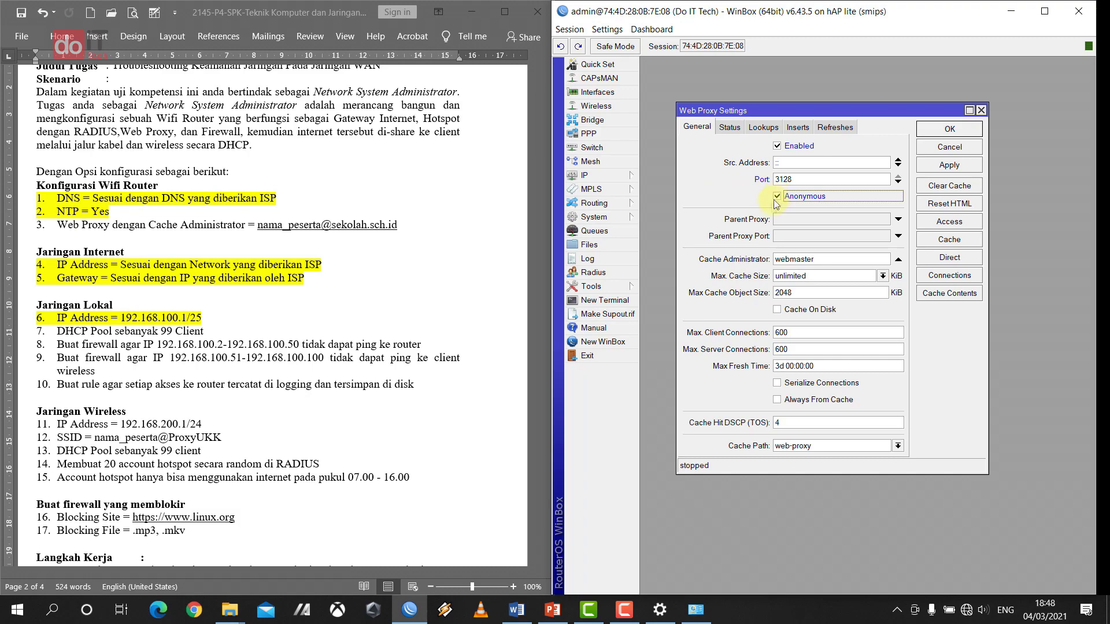
{"action": "left_click", "coordinate": [825, 260]}
{"action": "left_click_drag", "start_coordinate": [825, 260], "coordinate": [722, 271]}
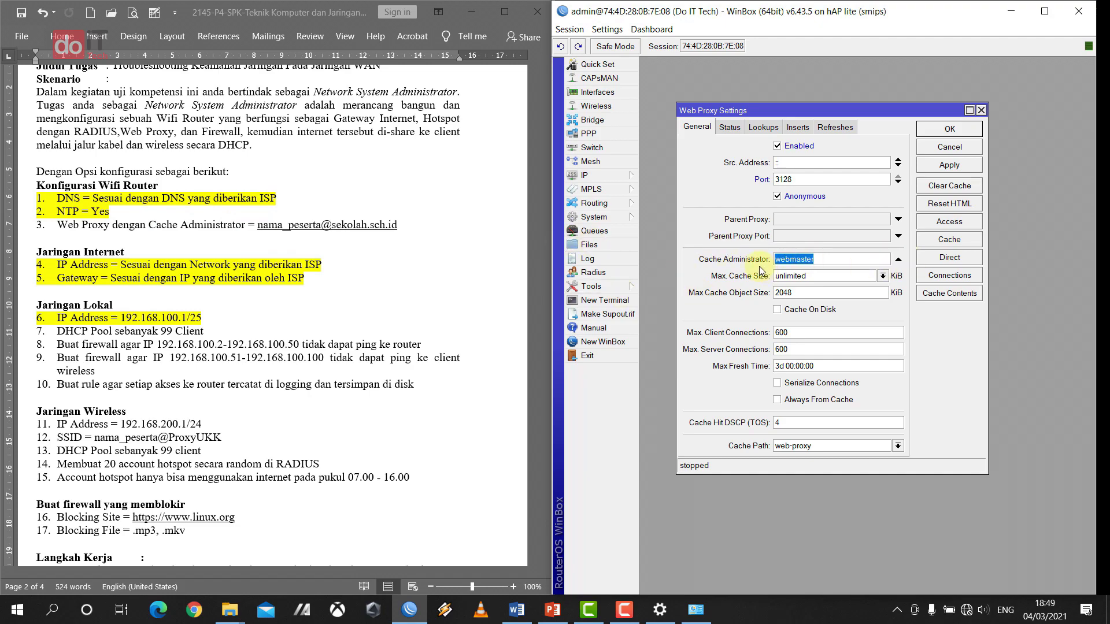
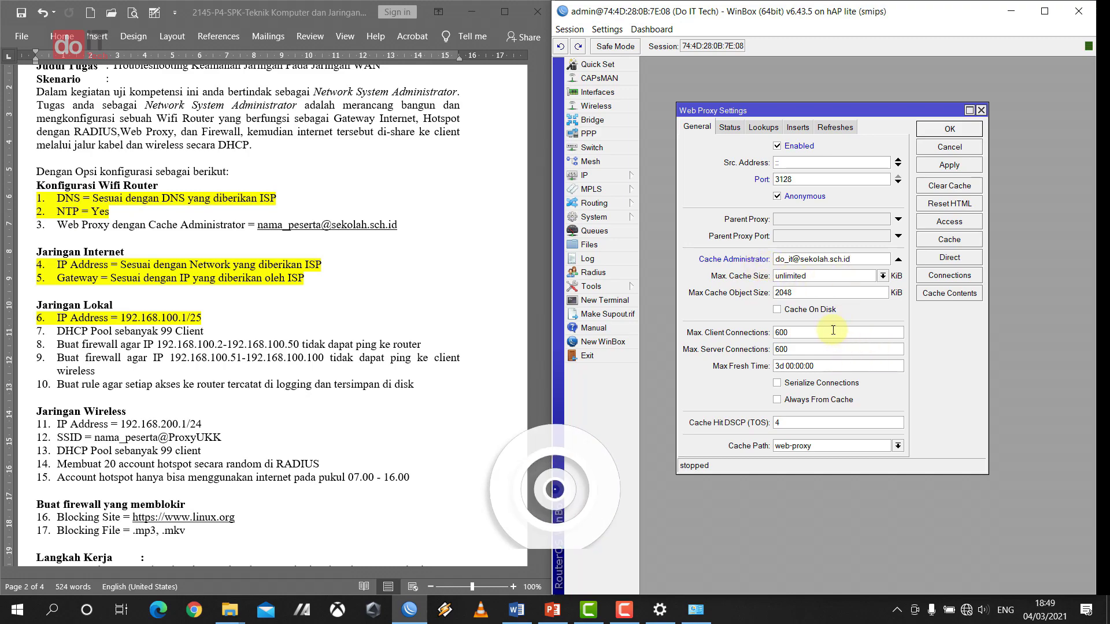
{"action": "left_click", "coordinate": [778, 310]}
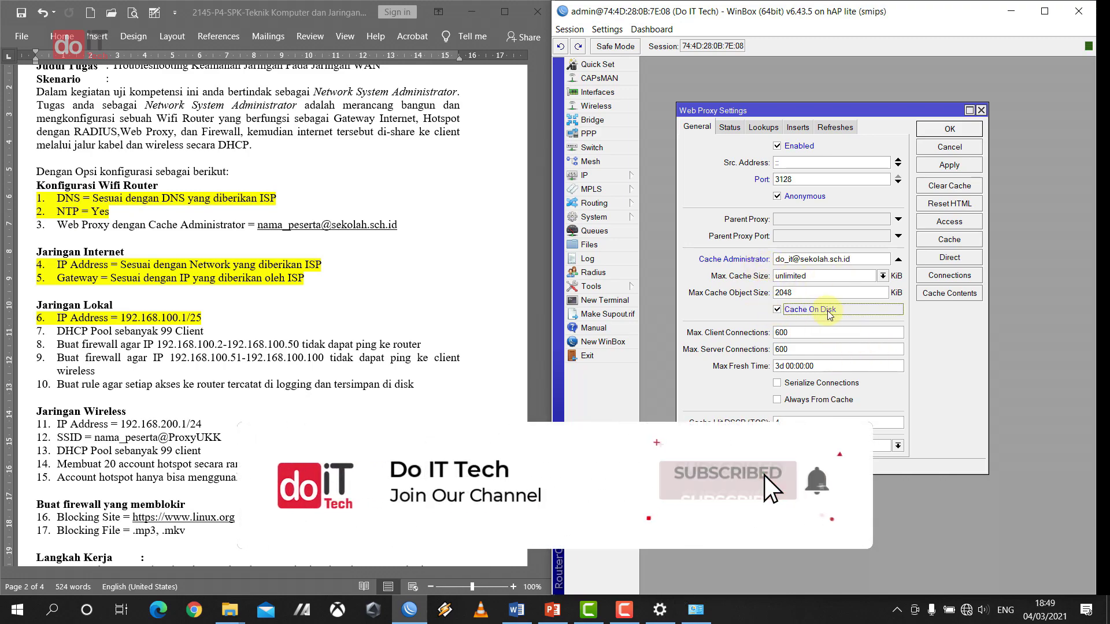
{"action": "left_click", "coordinate": [957, 128]}
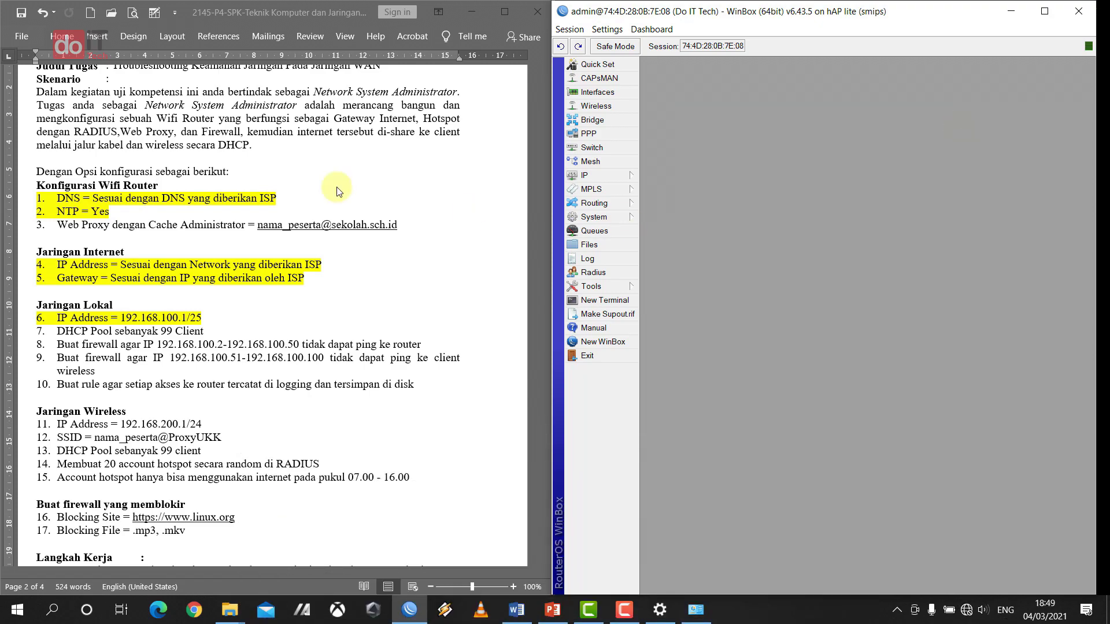
- Highlight task line 3, 'Web Proxy dengan Cache Administrator', in yellow in Word
{"action": "left_click", "coordinate": [91, 172]}
{"action": "left_click_drag", "start_coordinate": [61, 224], "coordinate": [400, 225]}
{"action": "left_click", "coordinate": [414, 200]}
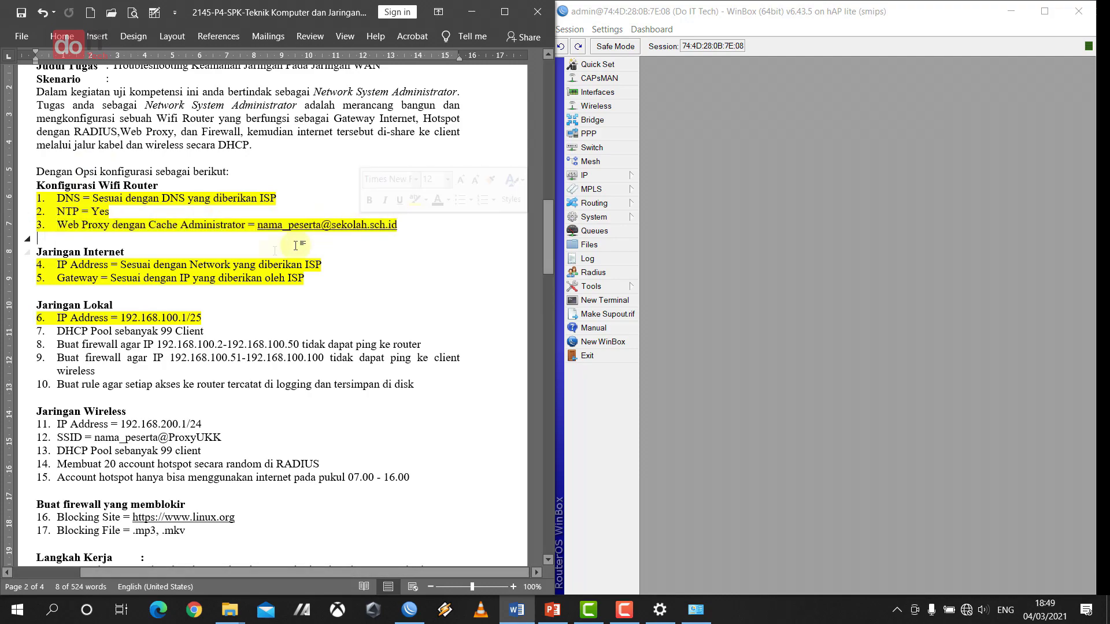
{"action": "left_click", "coordinate": [234, 260]}
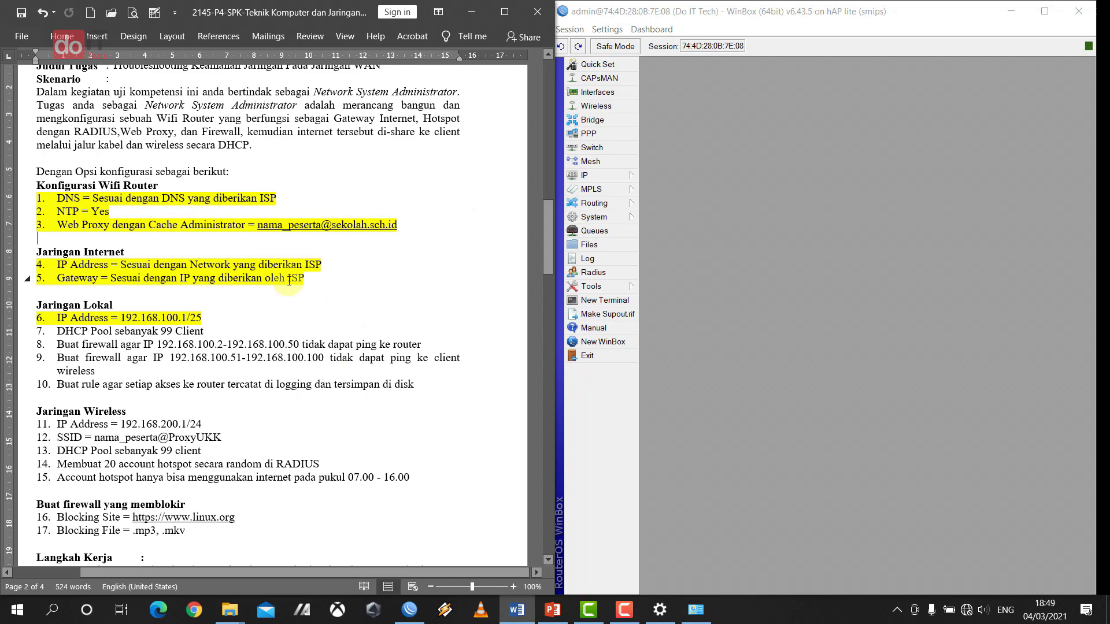
{"action": "left_click", "coordinate": [356, 192]}
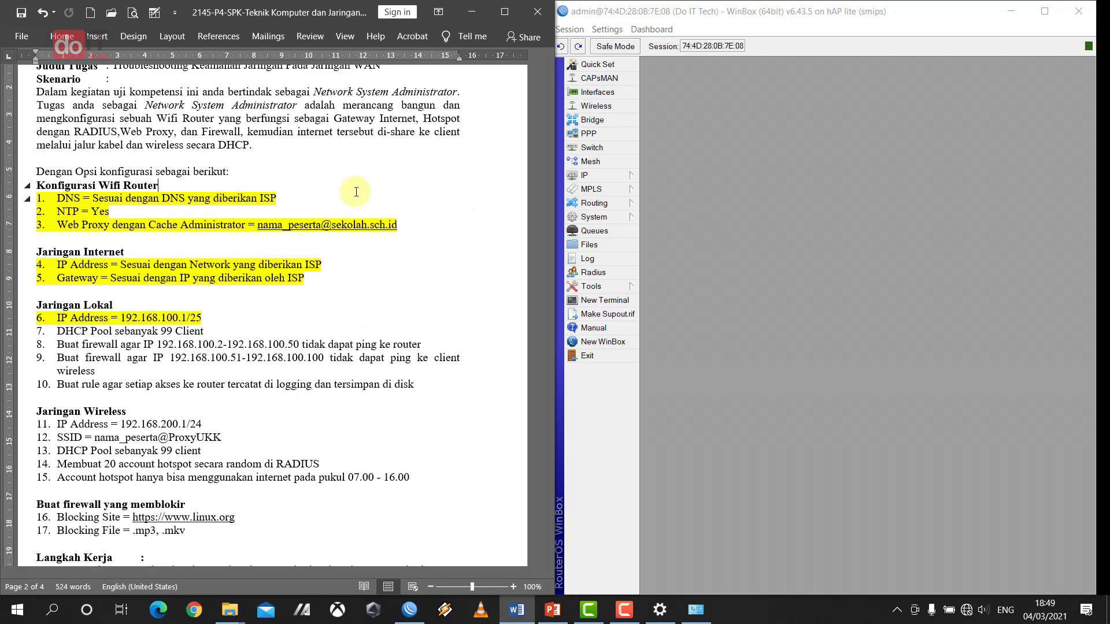